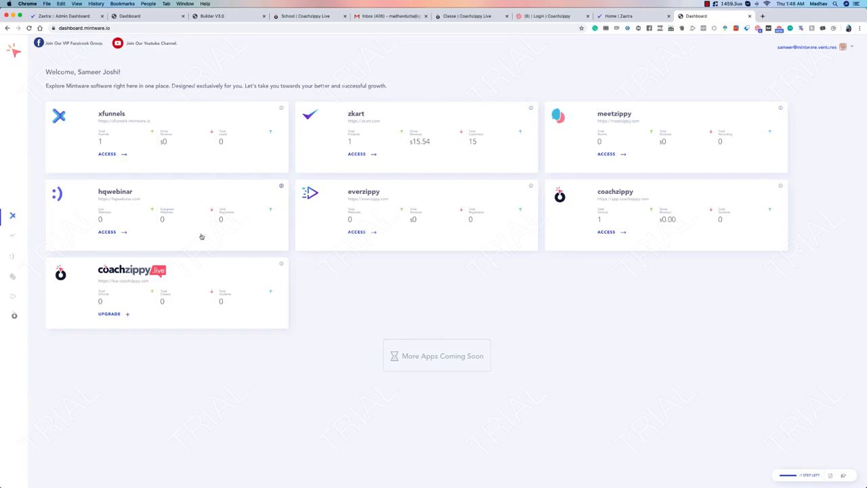
Step: Open zkart from the Mintware dashboard and examine its account sales figures and the Revenue Snapshot chart
left_click(360, 154)
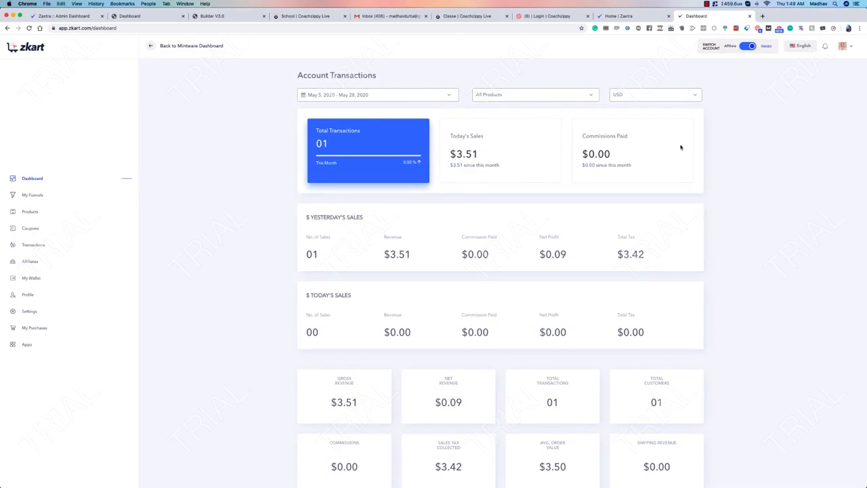
scroll(399, 140, "down", 5)
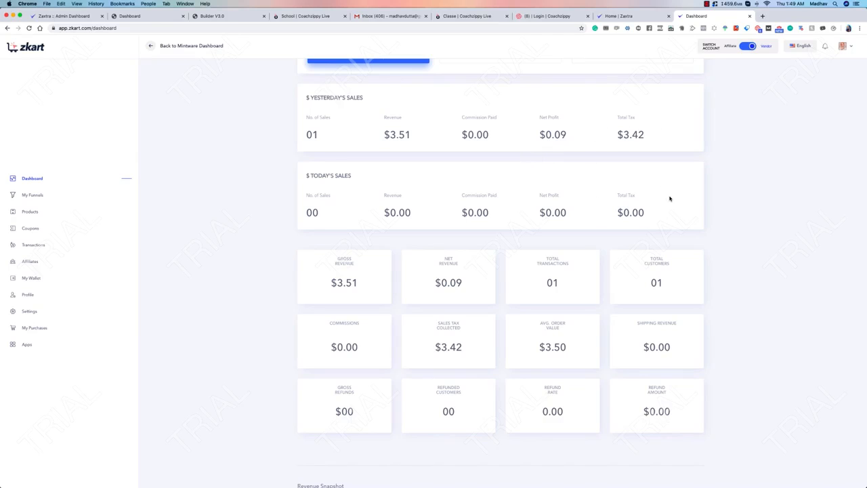
scroll(658, 192, "down", 3)
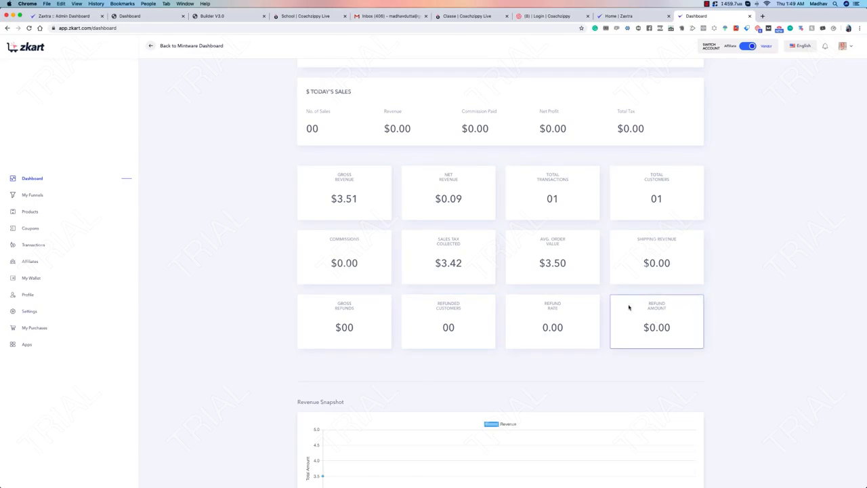
scroll(312, 326, "down", 2)
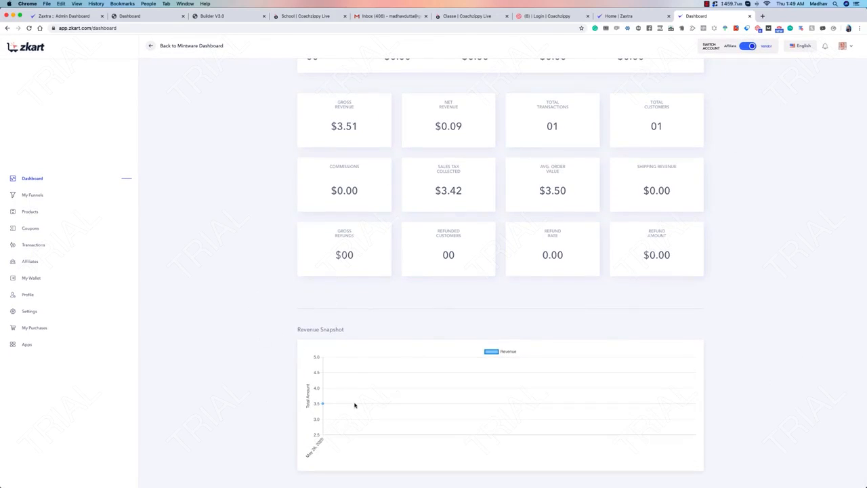
mouse_move(323, 404)
scroll(735, 345, "up", 10)
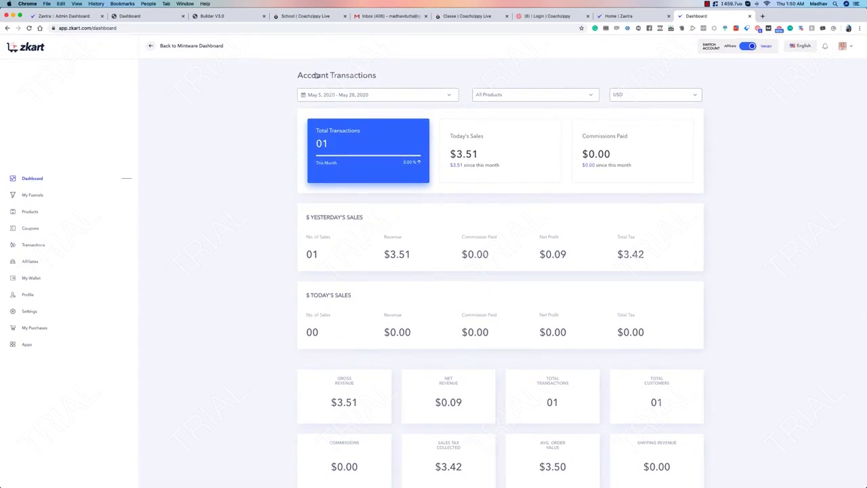
Step: Check which currencies are available for the account transactions
left_click(634, 96)
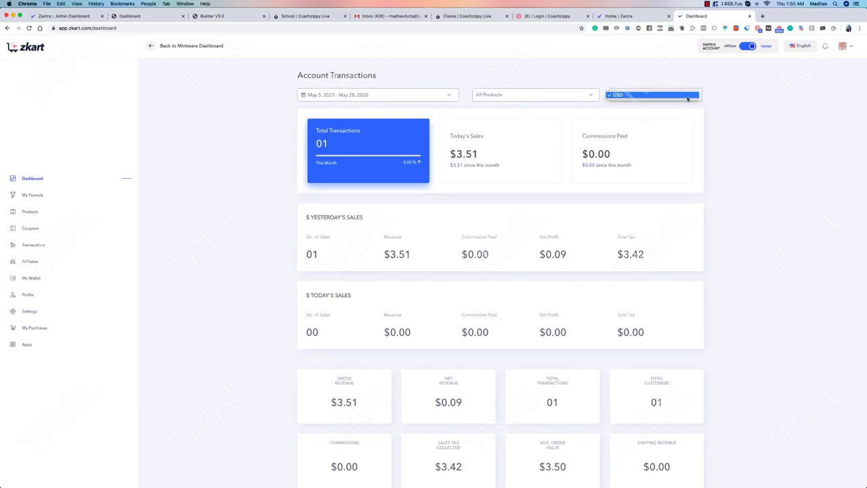
left_click(726, 99)
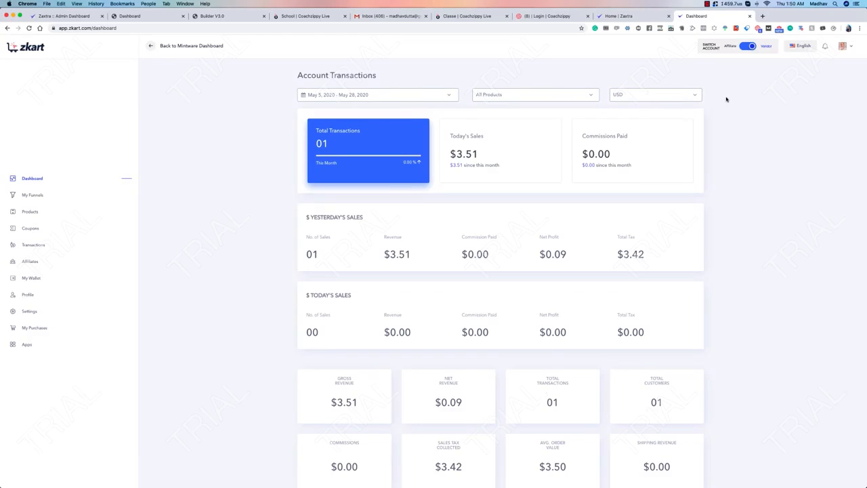
left_click(672, 95)
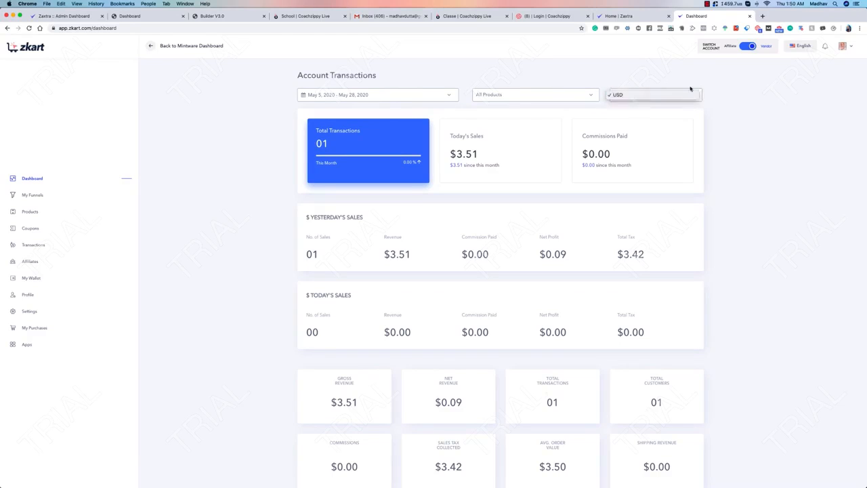
left_click(713, 99)
Step: Filter the account transactions to All Recurring products and examine the resulting statistics
left_click(572, 102)
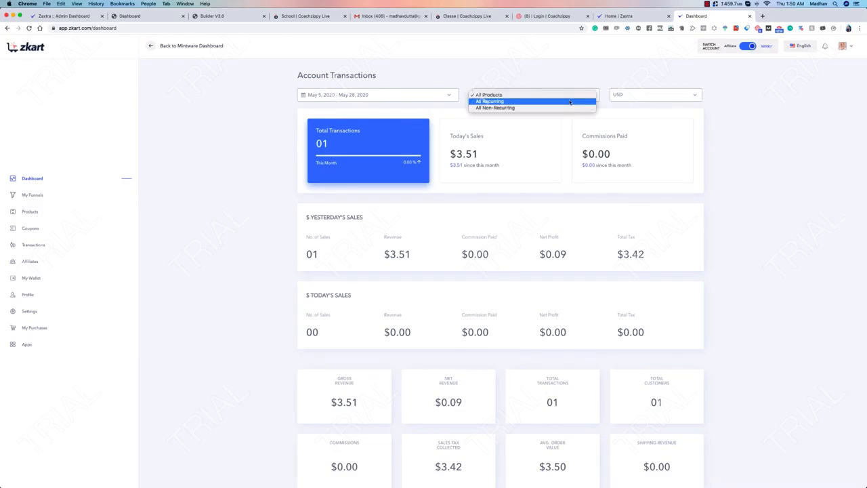
left_click(524, 101)
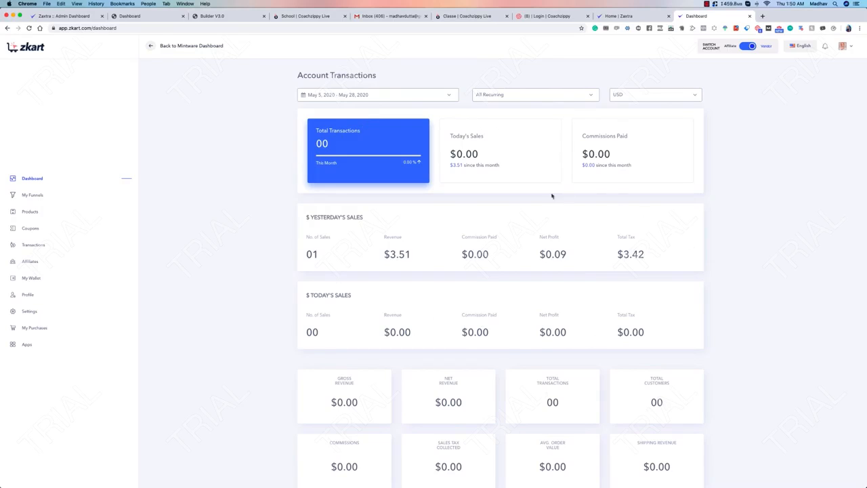
scroll(443, 199, "down", 5)
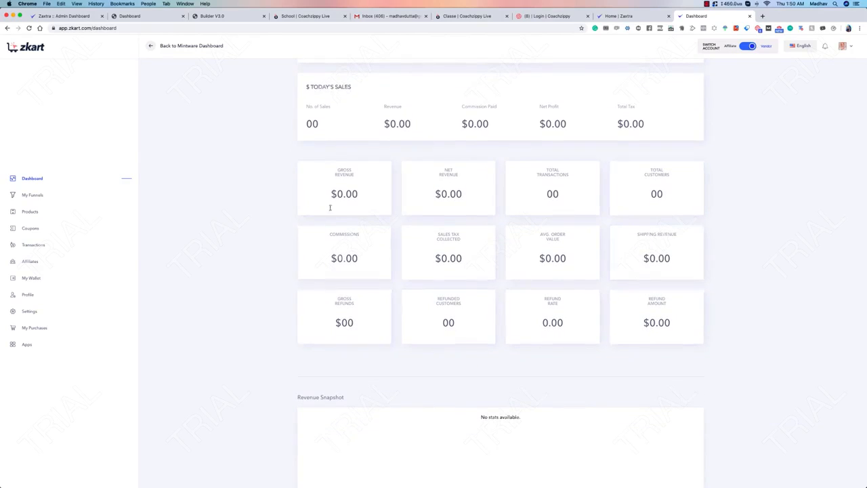
scroll(439, 251, "up", 5)
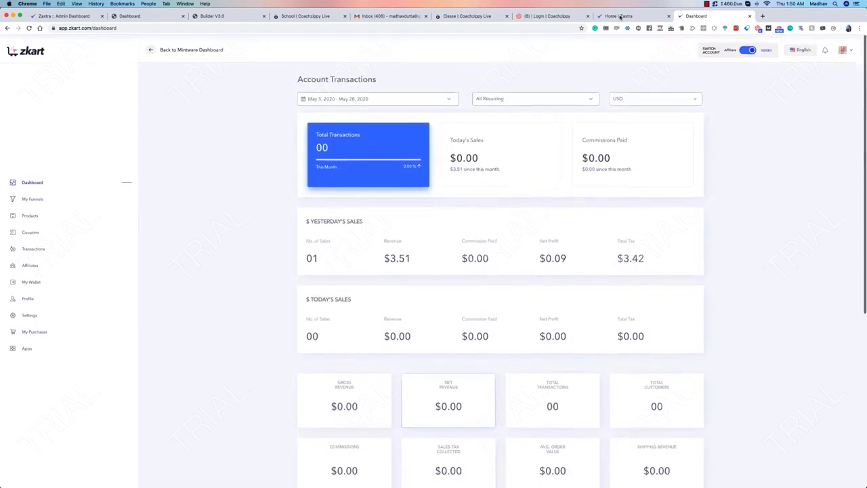
Step: Filter the account transactions to All Non-Recurring products and review the figures and revenue chart
left_click(513, 98)
left_click(512, 101)
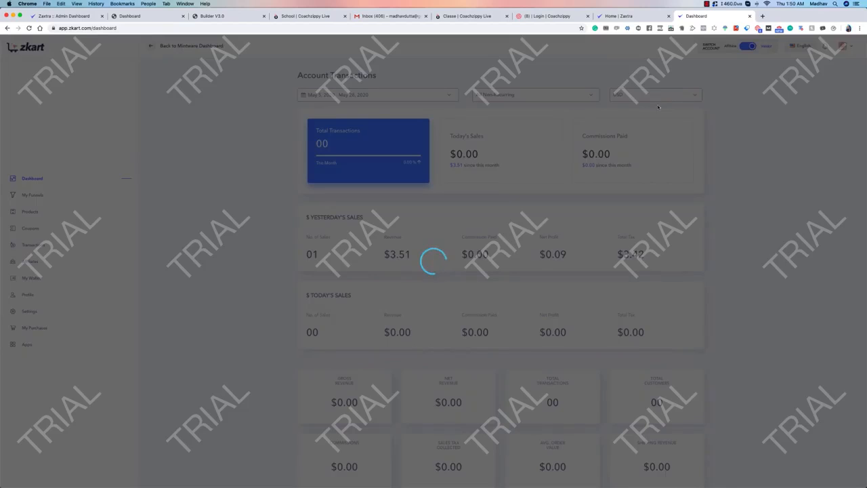
scroll(684, 124, "down", 5)
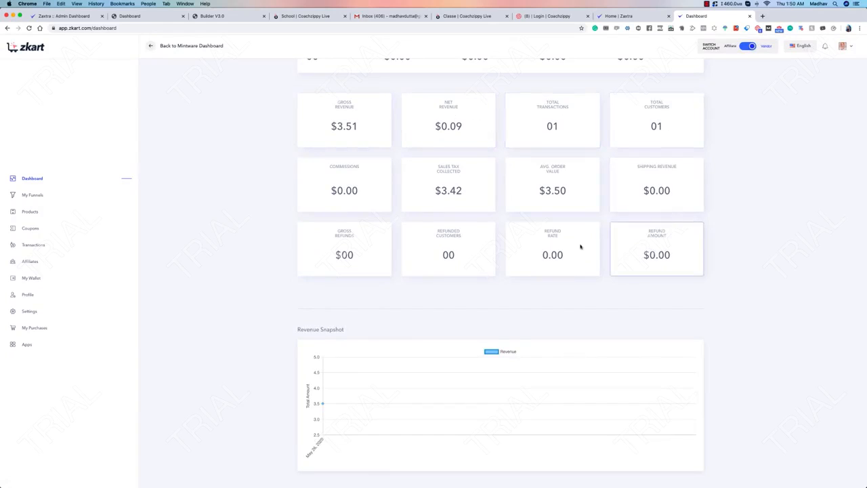
scroll(378, 121, "up", 5)
Step: Set the account transactions product filter back to All Products and look over the statistics
left_click(500, 94)
left_click(522, 84)
scroll(251, 160, "down", 5)
scroll(580, 127, "up", 5)
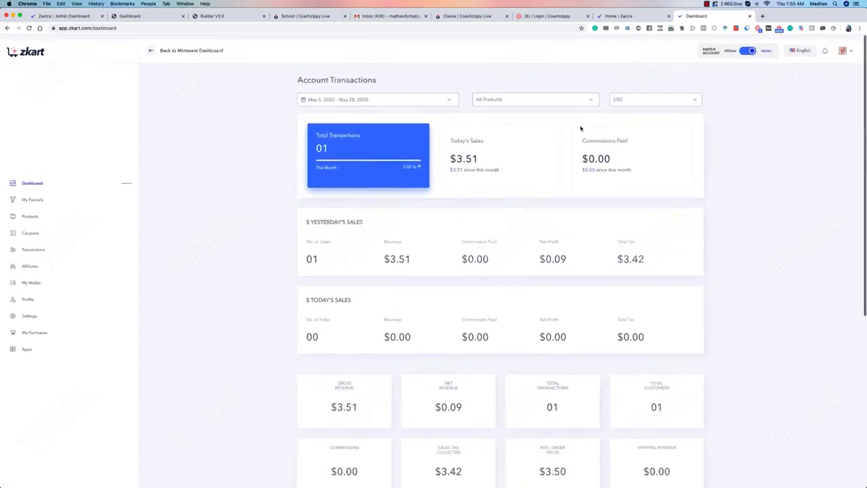
Step: Apply a custom date range from April 1, 2020 to May 28, 2020 to the account transactions
left_click(403, 96)
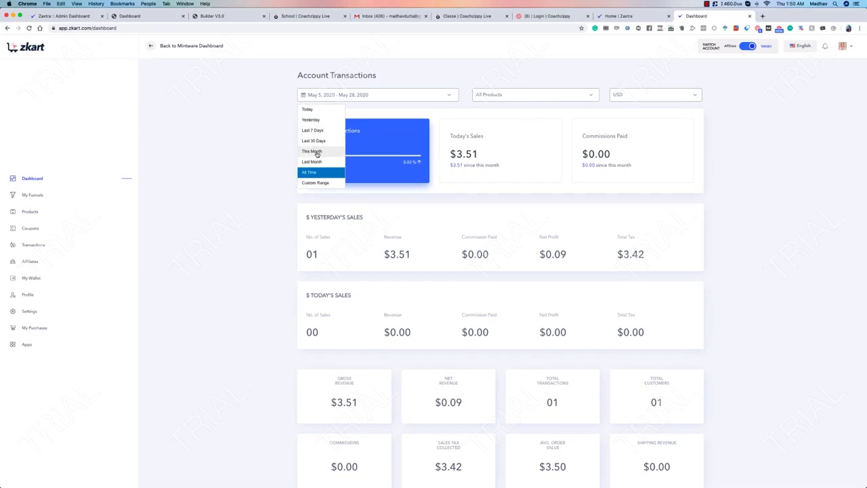
left_click(317, 183)
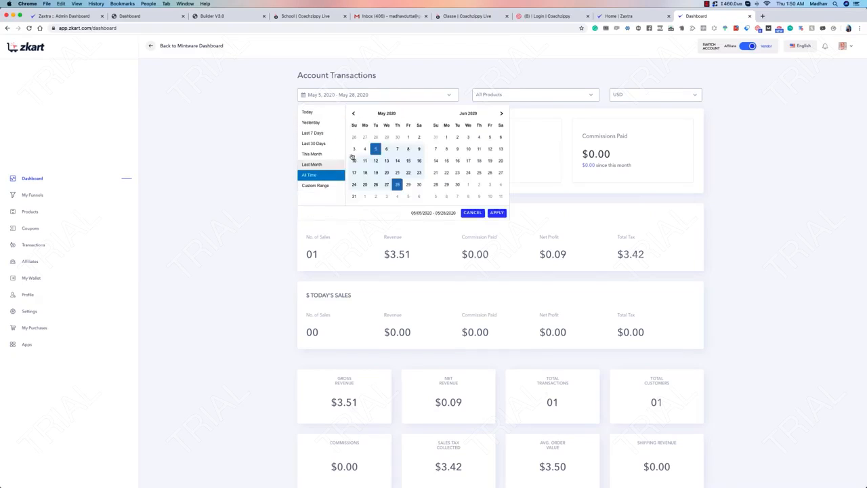
left_click(355, 114)
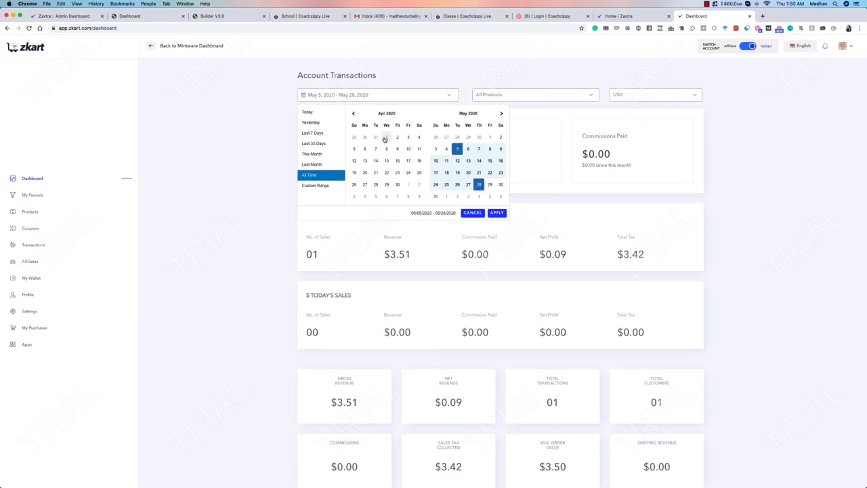
left_click(386, 137)
left_click(479, 185)
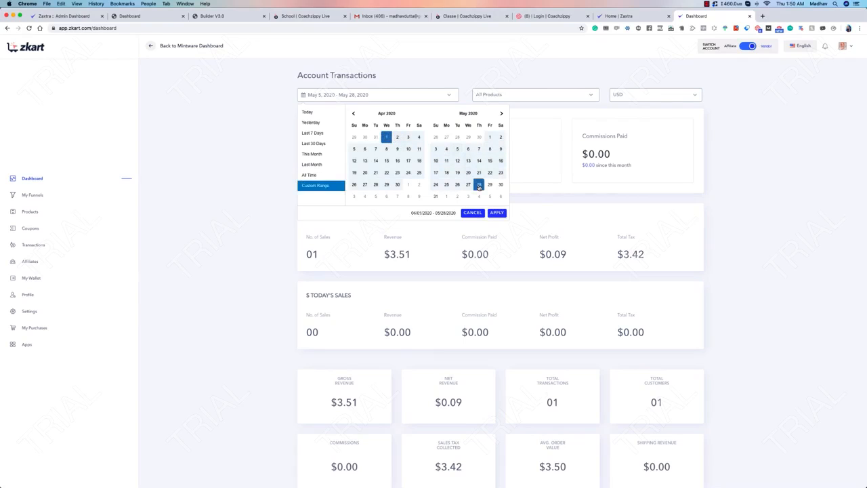
left_click(496, 213)
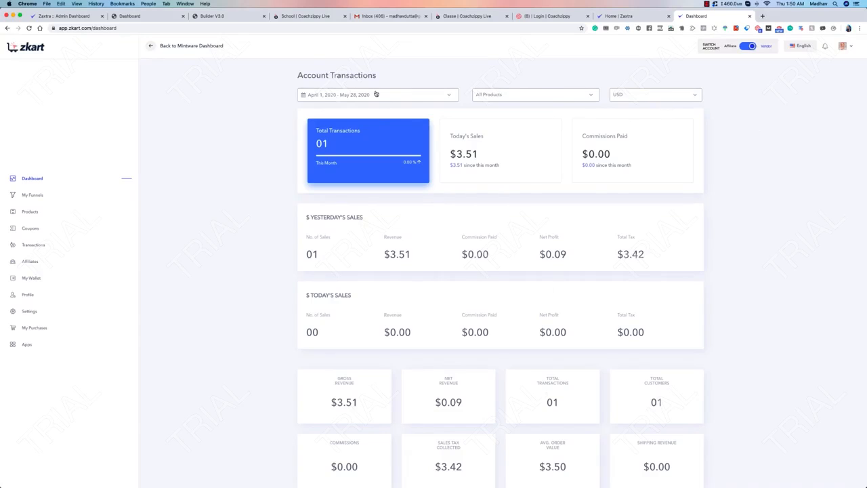
Step: Set the profile's currency to United States dollar and time zone to (GMT +4:00) Abu Dhabi, Muscat, Baku, Tbilisi, then update it
left_click(852, 48)
left_click(826, 66)
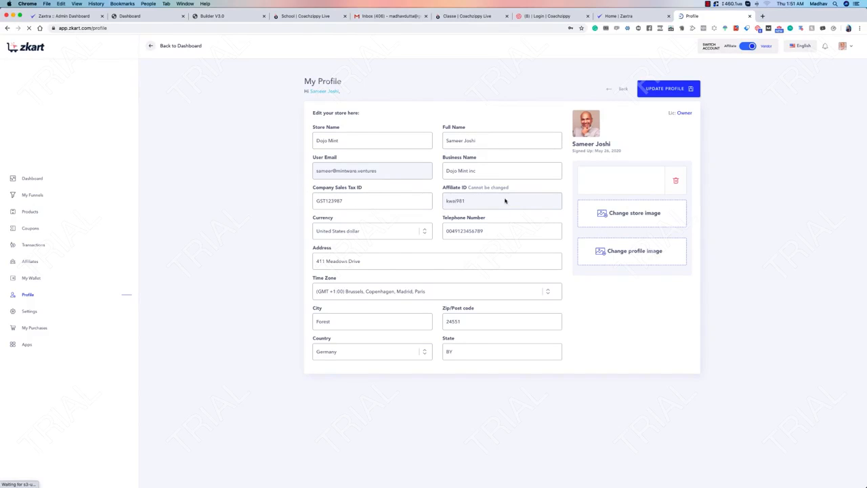
left_click(357, 228)
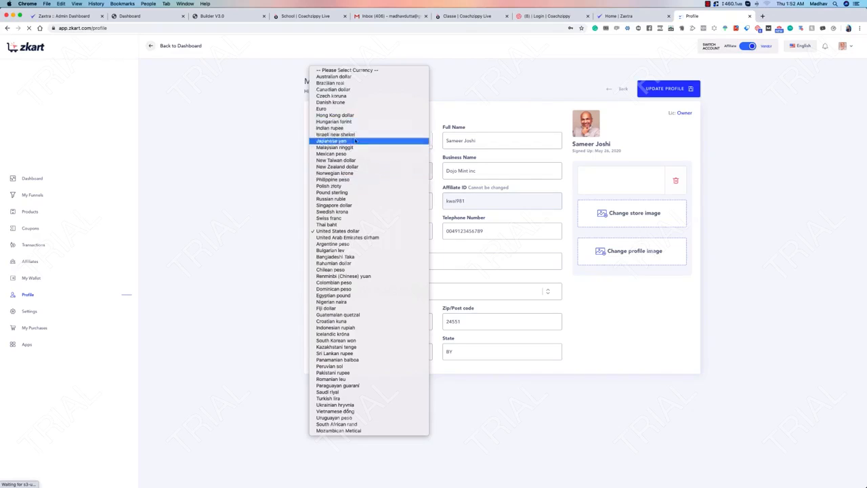
left_click(353, 233)
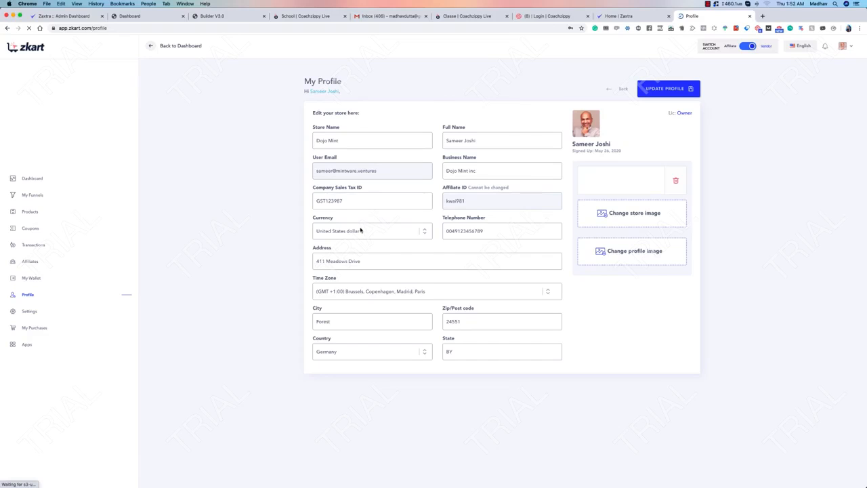
left_click(671, 89)
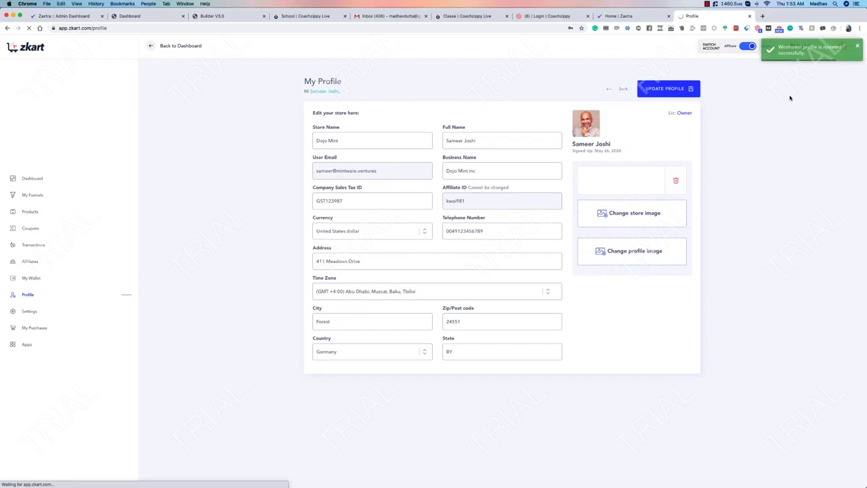
left_click(621, 90)
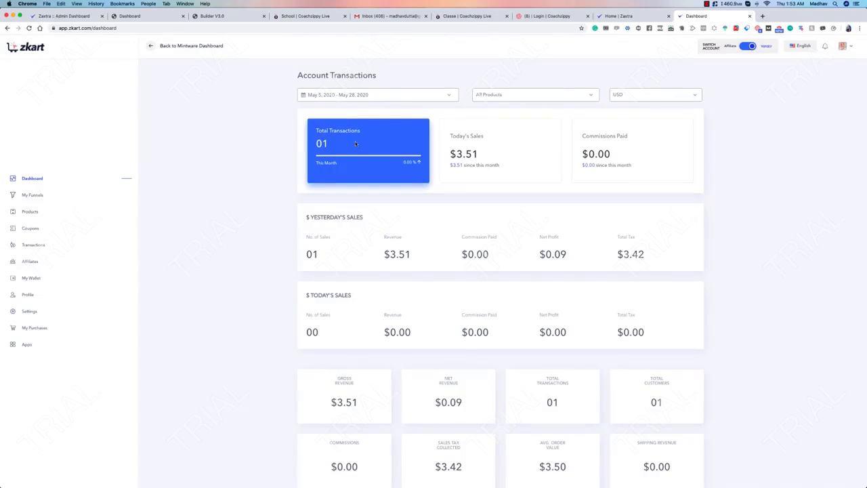
Step: Review the product and affiliate notification options in the account settings, and return to the dashboard
left_click(843, 46)
left_click(816, 85)
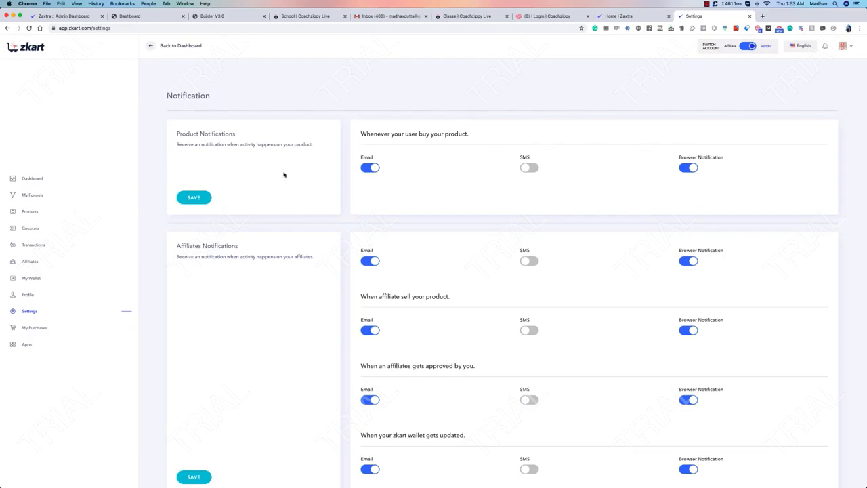
scroll(447, 172, "down", 1)
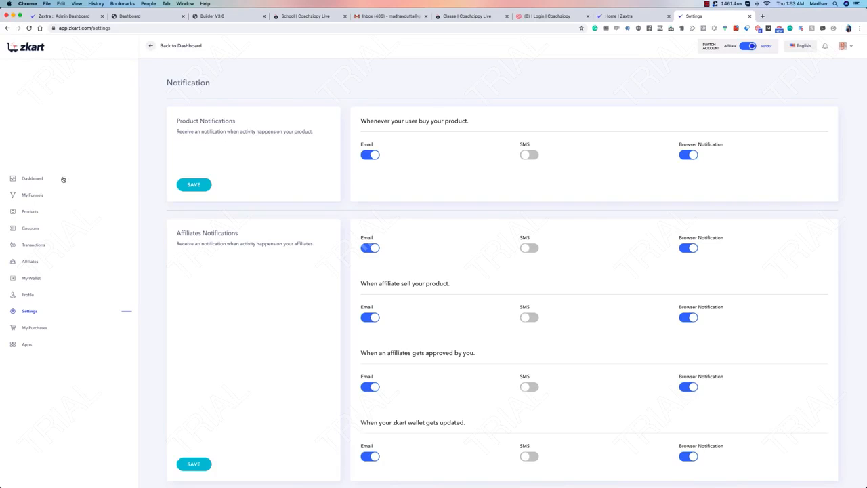
left_click(26, 179)
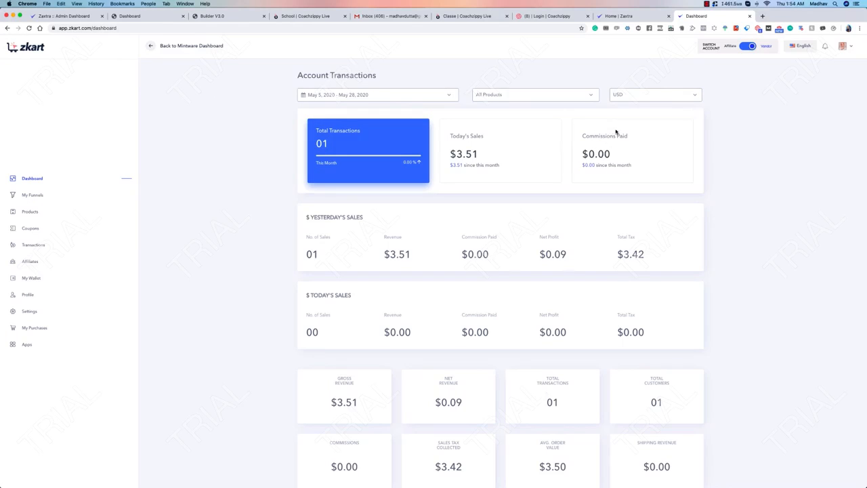
Step: Switch to the affiliate account and limit its activity overview to April 1, 2020 through April 30, 2020
left_click(747, 47)
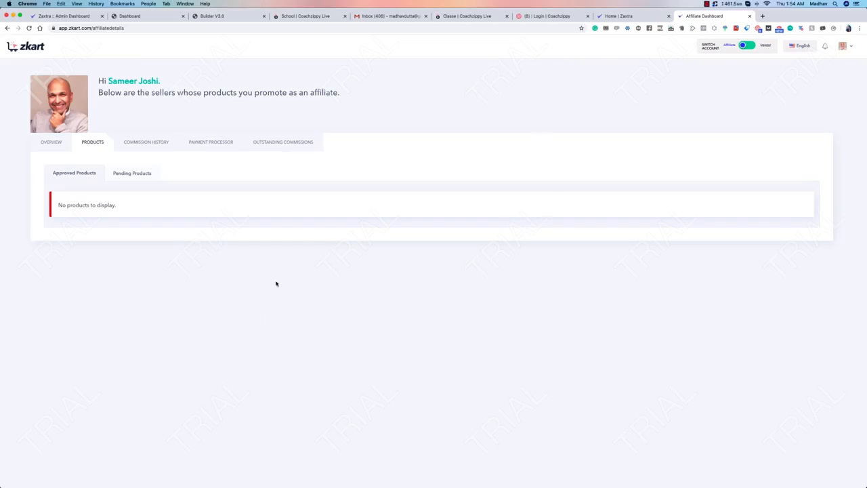
left_click(70, 148)
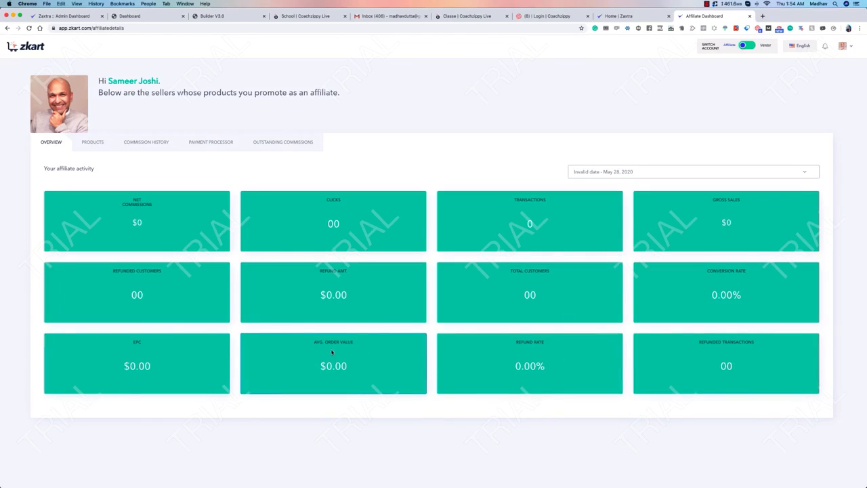
left_click(686, 177)
left_click(591, 229)
left_click(640, 171)
left_click(591, 250)
left_click(648, 171)
left_click(583, 238)
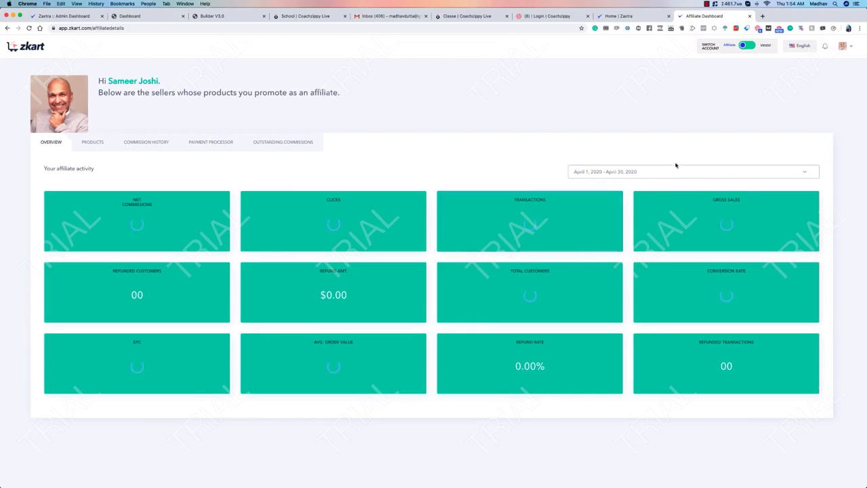
Step: Review the affiliate account's approved and pending products
left_click(88, 143)
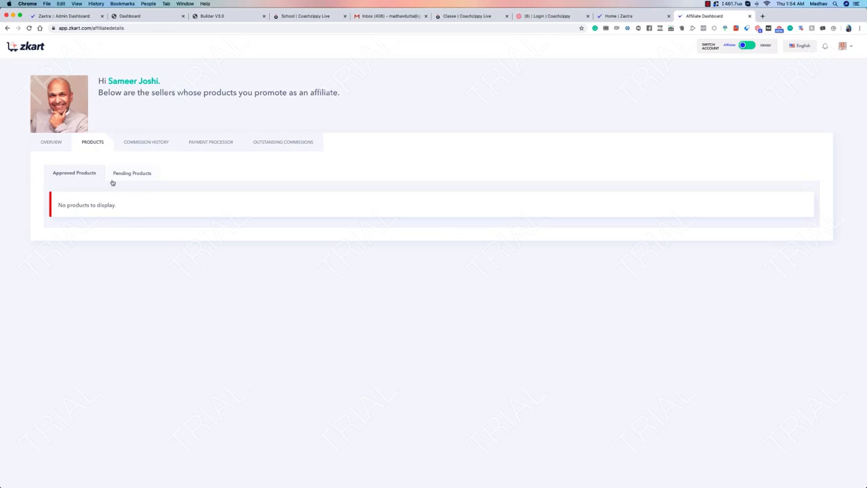
left_click(138, 173)
left_click(80, 174)
Step: Examine the affiliate commission history and the choices in its product filter
left_click(145, 143)
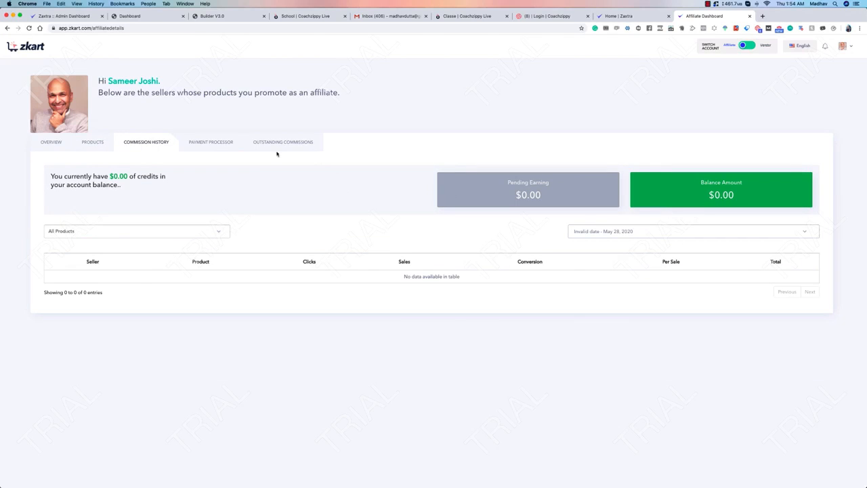
left_click(170, 231)
left_click(363, 198)
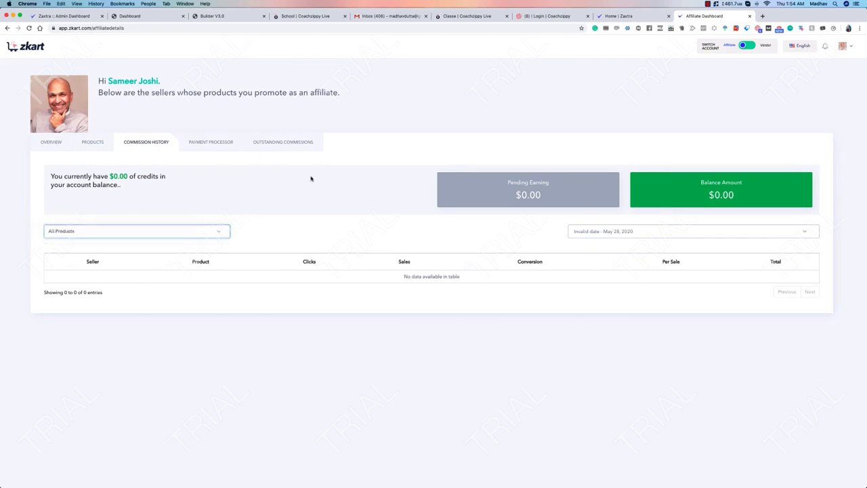
Step: Select Dojo mint as the affiliate's PayPal account, check the form for connecting another account, and save the payment processor
left_click(206, 144)
left_click(350, 213)
left_click(365, 218)
left_click(797, 175)
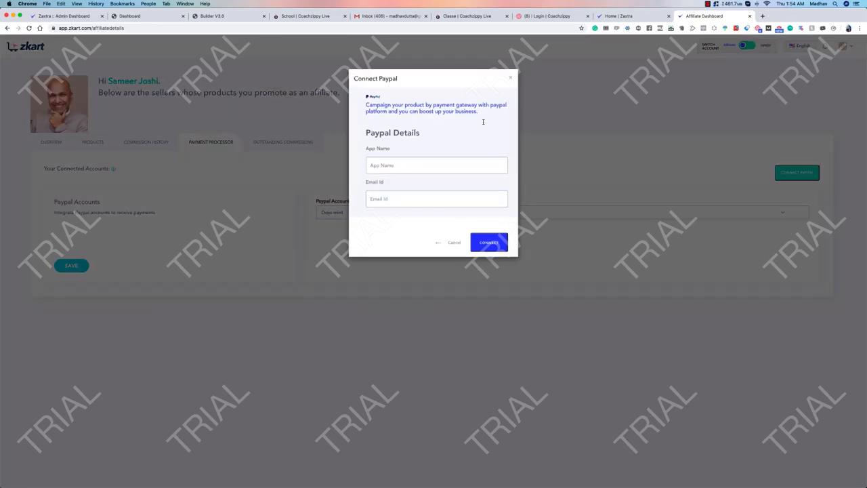
left_click(511, 80)
left_click(58, 264)
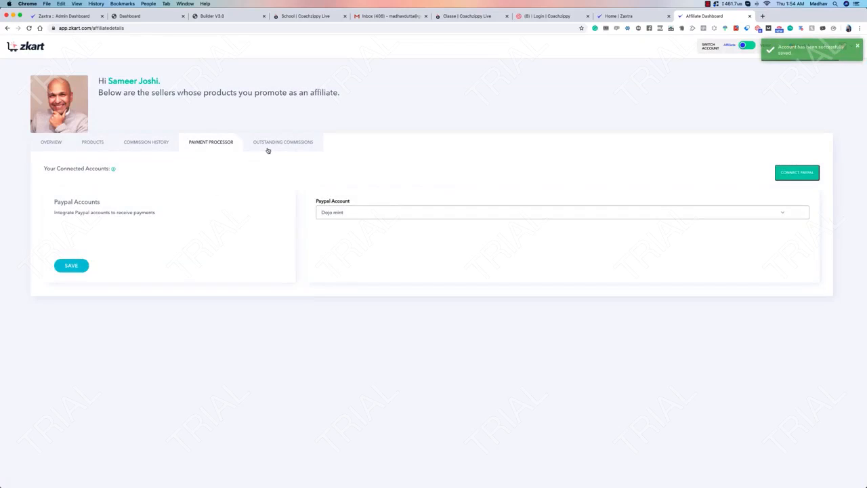
Step: Review the affiliate's outstanding commissions and activity overview, and switch to the vendor account
left_click(268, 148)
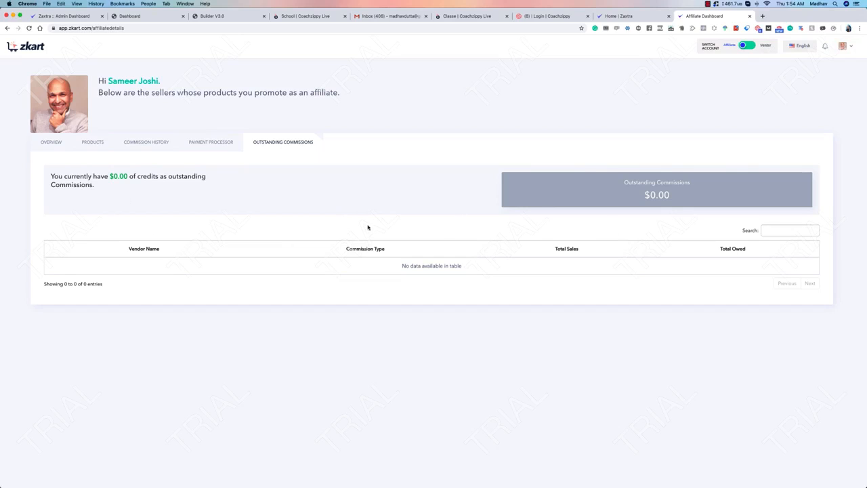
left_click(51, 144)
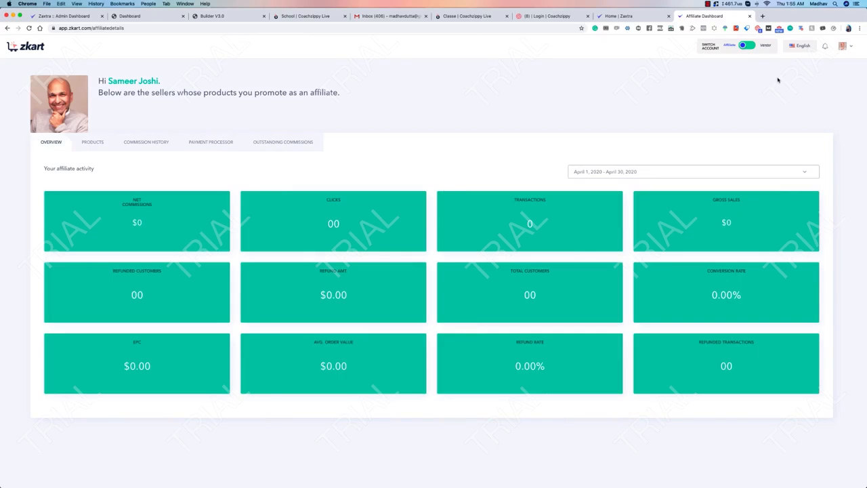
left_click(747, 45)
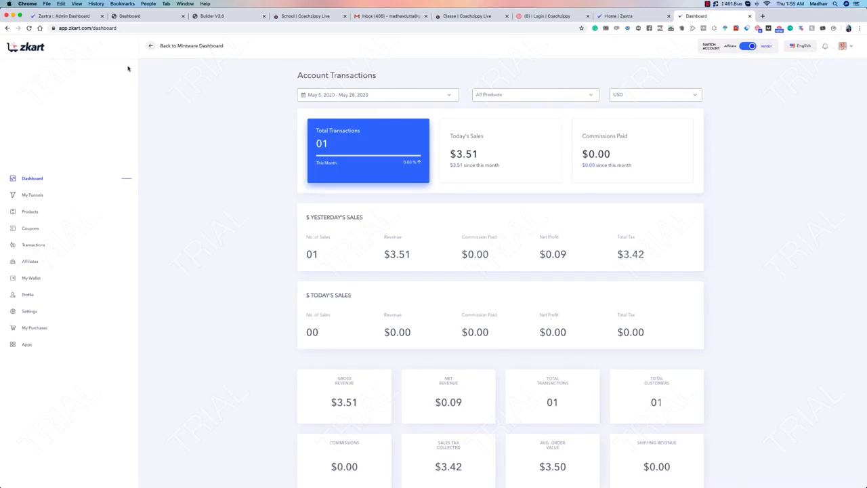
Step: Review the vendor's funnels in grid and list view, including the details form for creating a new funnel
left_click(27, 197)
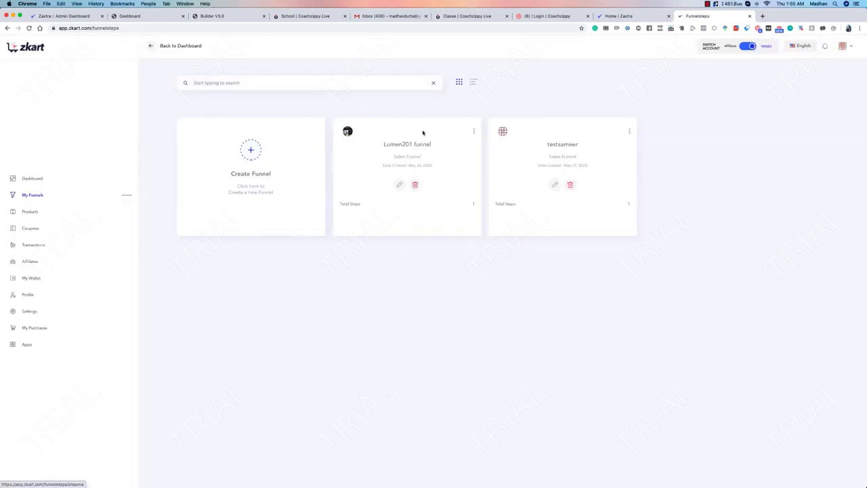
left_click(473, 82)
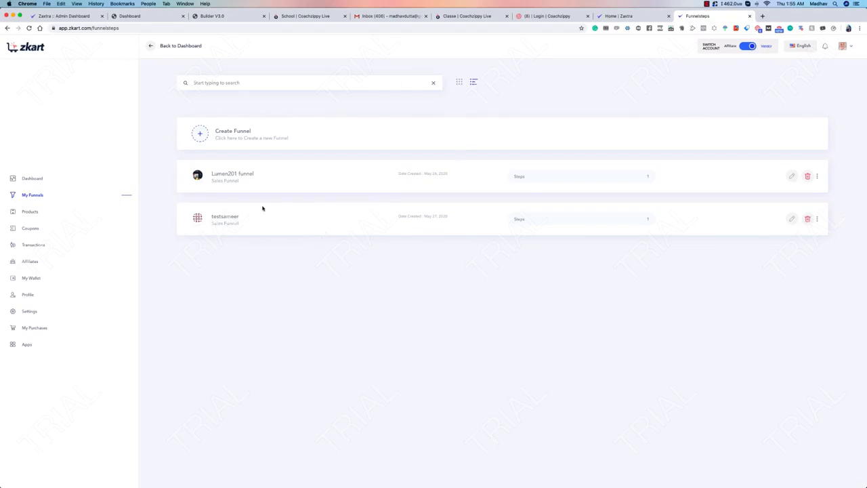
left_click(210, 133)
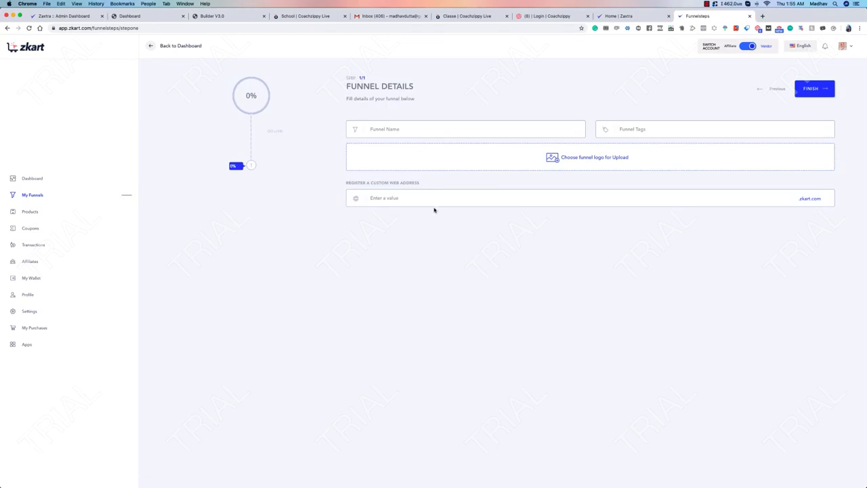
left_click(28, 196)
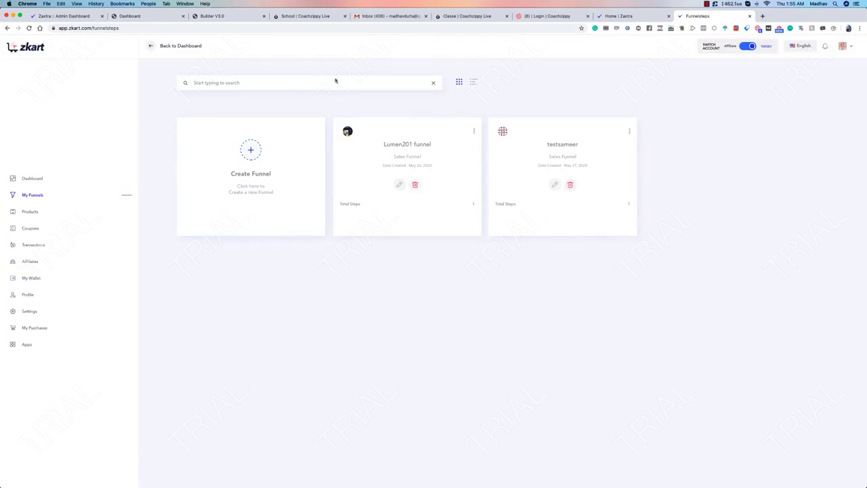
left_click(473, 81)
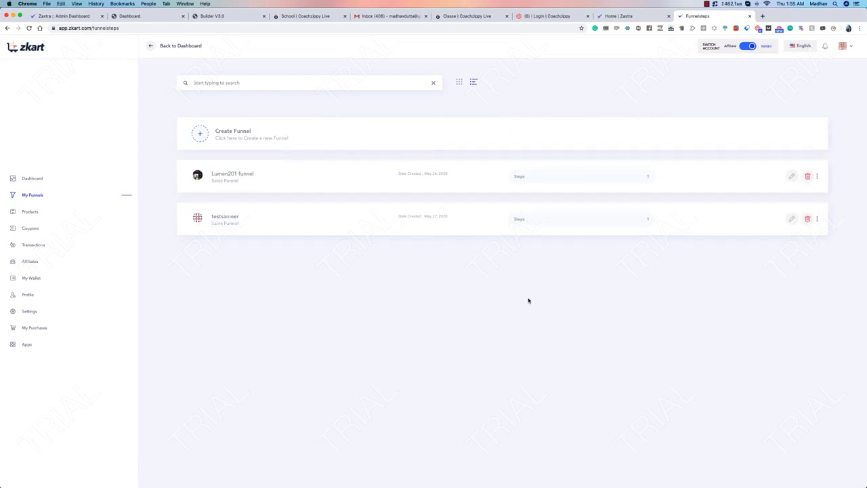
Step: Review the vendor's products and the type choices for creating a product, and return to the product overview
left_click(25, 214)
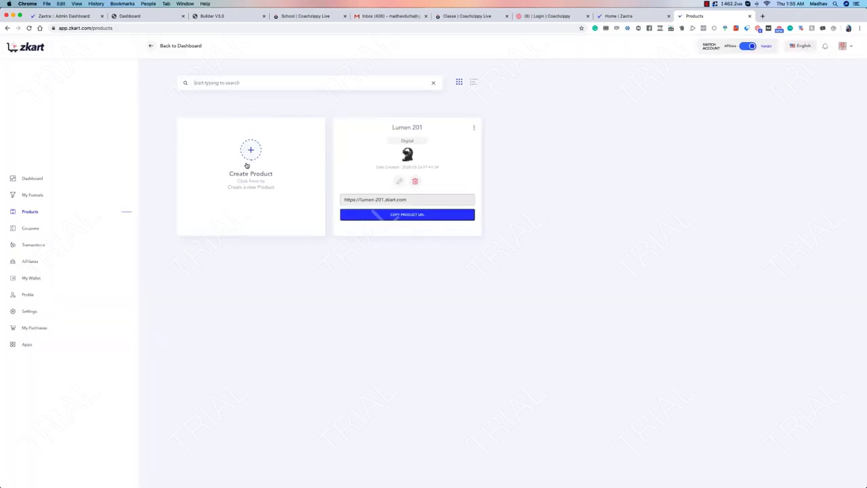
left_click(251, 152)
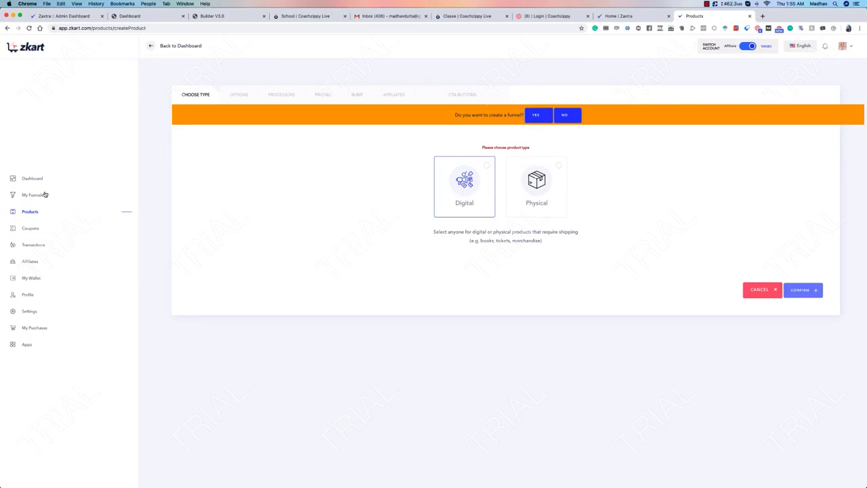
left_click(33, 214)
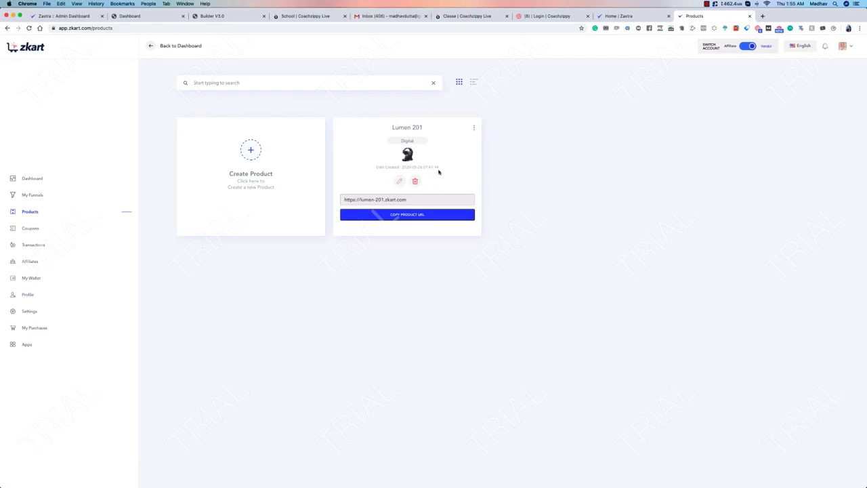
Step: Check the affiliate invite link of the Lumen 201 product, and copy its product URL
left_click(473, 127)
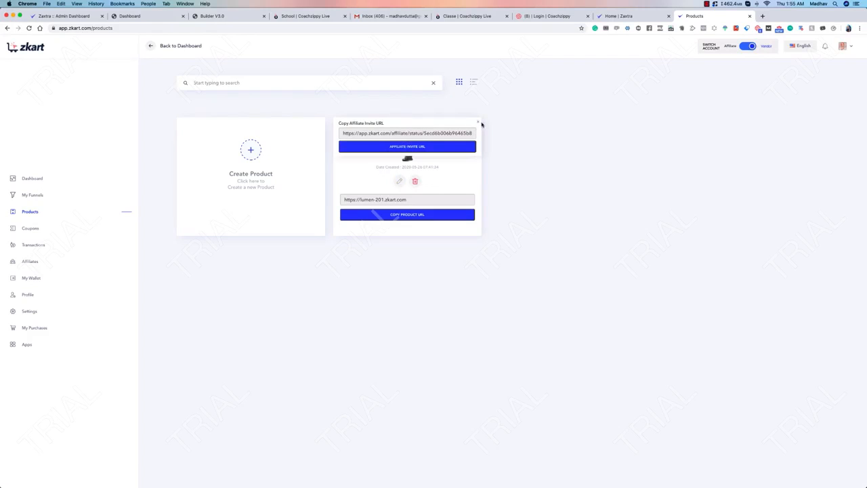
left_click(478, 123)
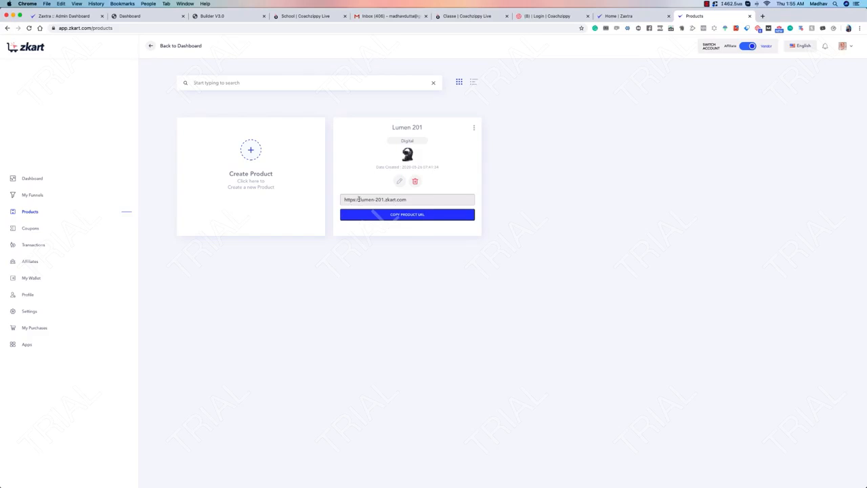
left_click_drag(345, 199, 437, 204)
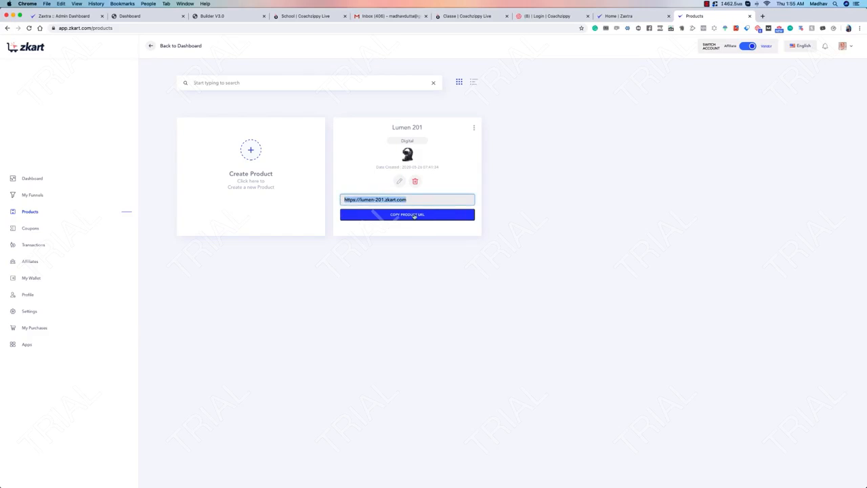
left_click(414, 214)
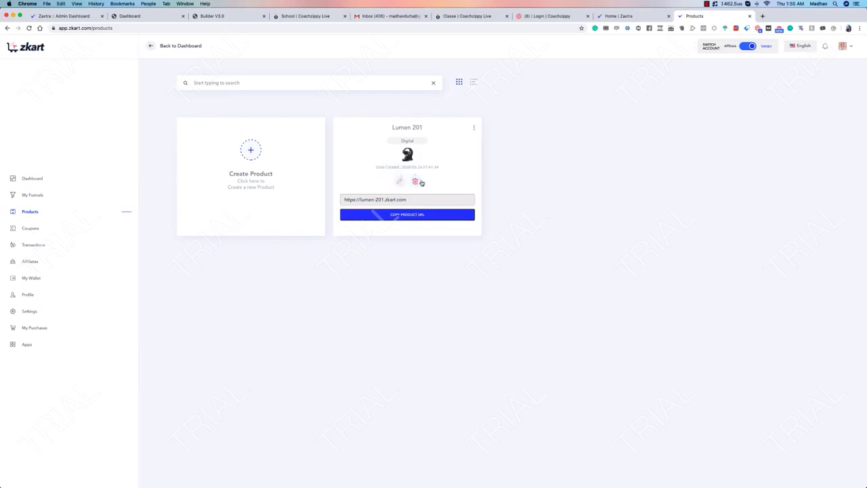
Step: Copy Lumen 201's affiliate invite URL, open it in a new tab, and proceed to the login for existing zkart users
left_click(474, 128)
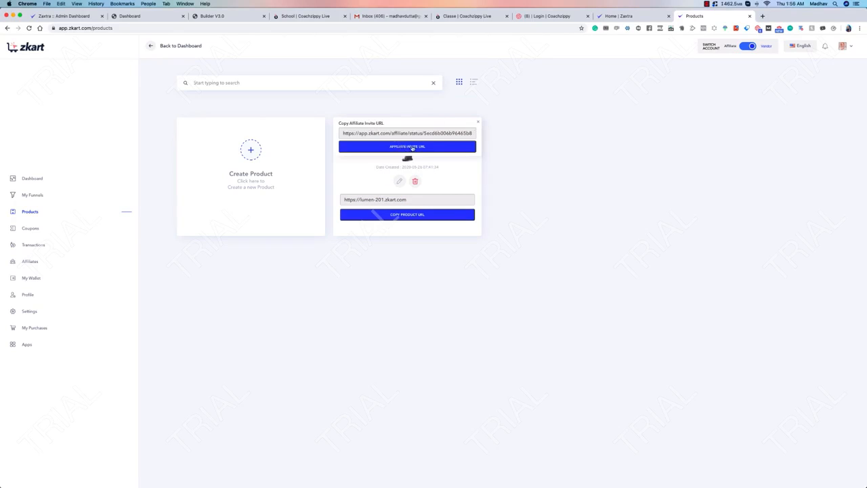
left_click(407, 146)
left_click(479, 122)
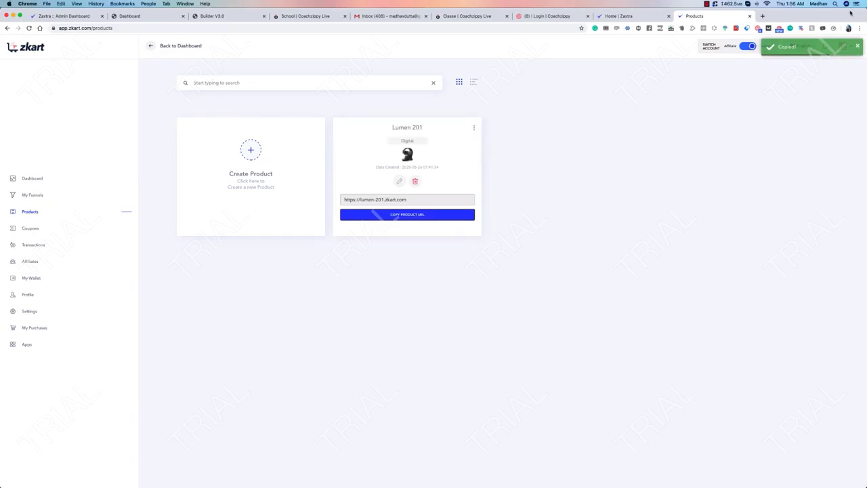
left_click(762, 17)
key("super+v")
key("Return")
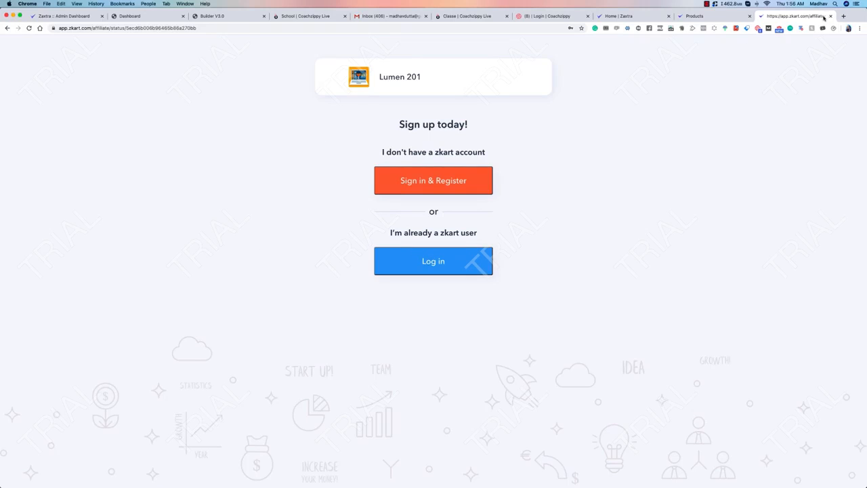
left_click(478, 254)
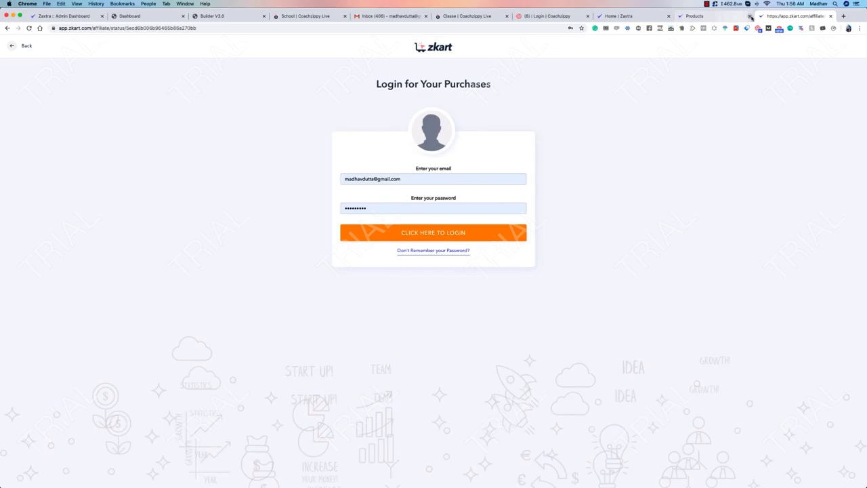
Step: Copy the invite page's address, close its tab, and open the address in a new incognito window
key("super+l")
key("super+c")
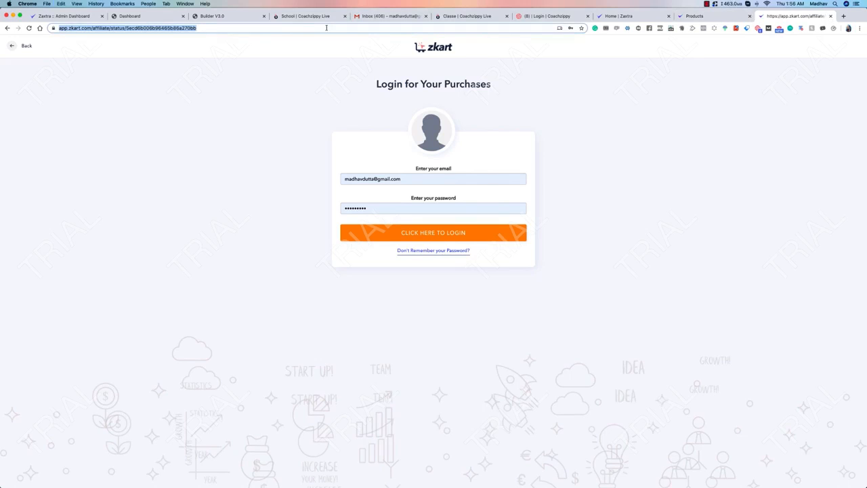
left_click(830, 16)
left_click(859, 28)
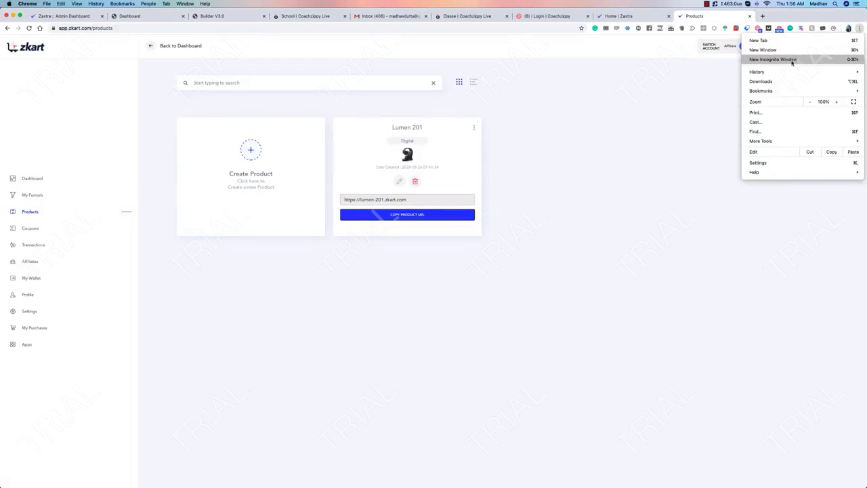
left_click(789, 60)
key("super+v")
key("Return")
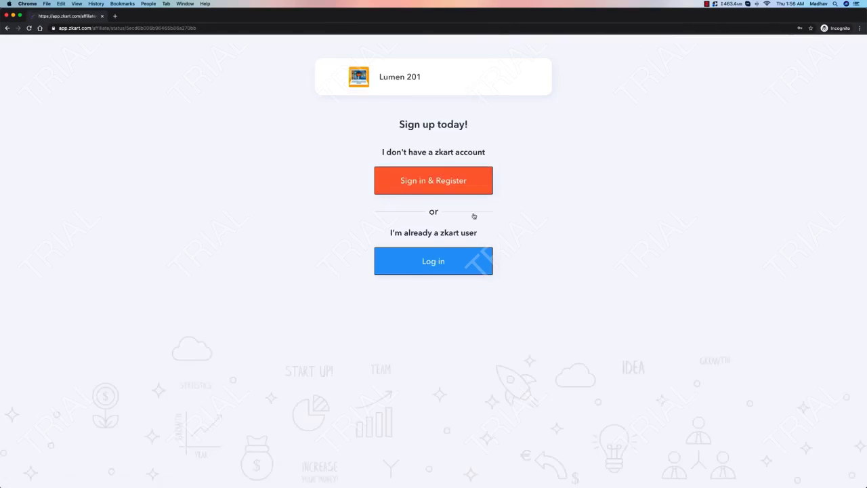
Step: Log in from the invite page as an existing zkart user with the saved e-mail and password
left_click(451, 267)
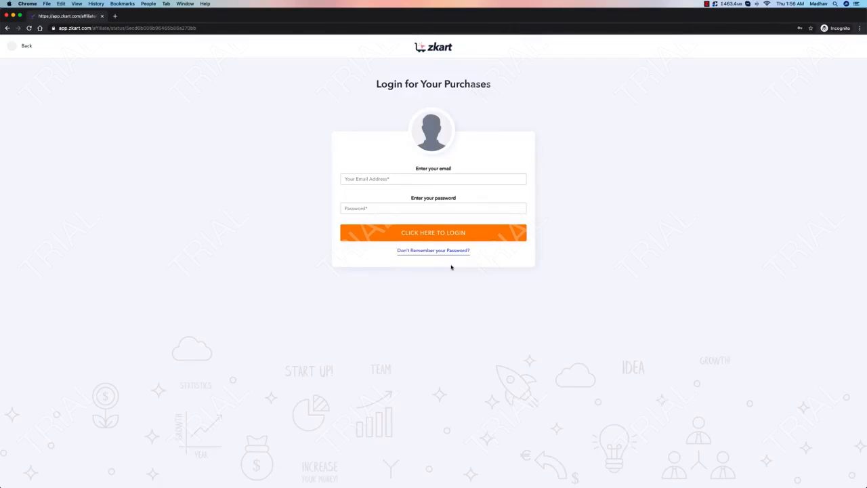
left_click(430, 178)
left_click(430, 196)
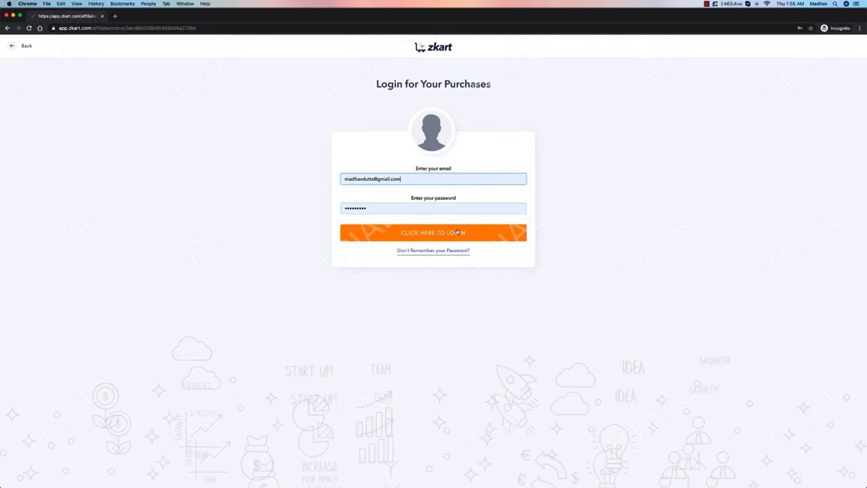
left_click(457, 233)
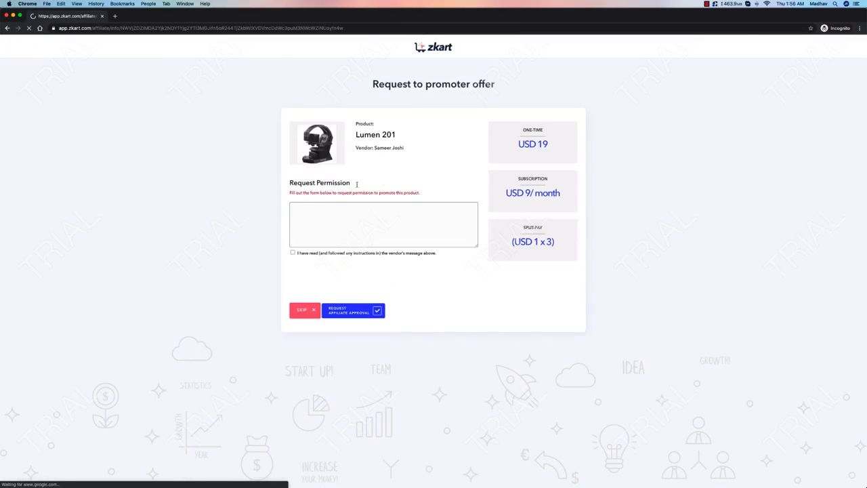
Step: Enter "Please allow me to promote" as the Lumen 201 permission request and accept the vendor's instructions statement
left_click(351, 215)
type("Please allow me to promote")
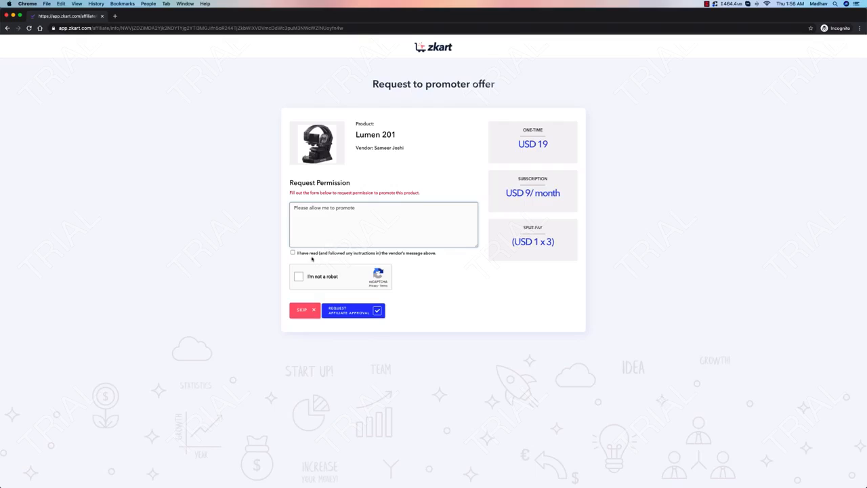
left_click(294, 253)
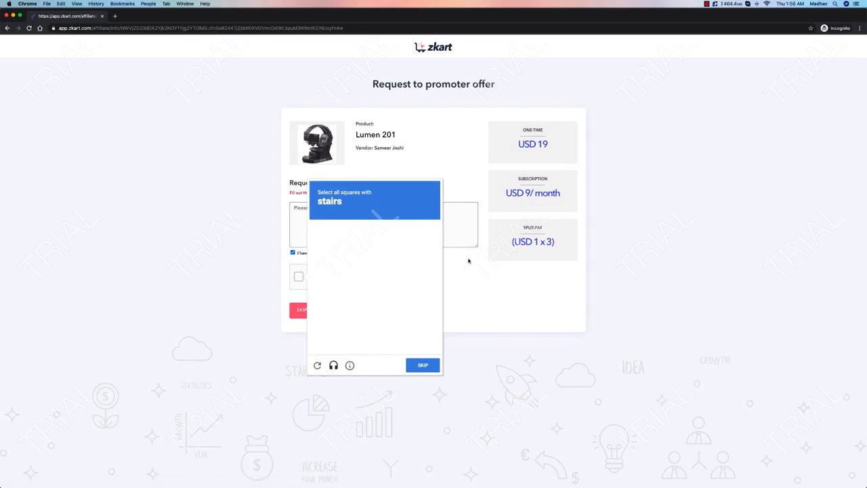
Step: Complete the image verification for stairs and request affiliate approval for Lumen 201
left_click(391, 270)
left_click(359, 270)
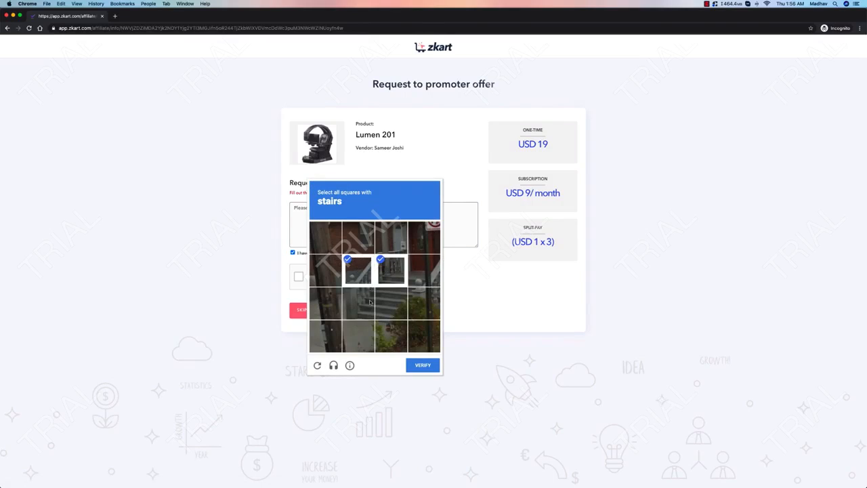
left_click(358, 302)
left_click(391, 302)
left_click(424, 302)
left_click(425, 271)
left_click(423, 365)
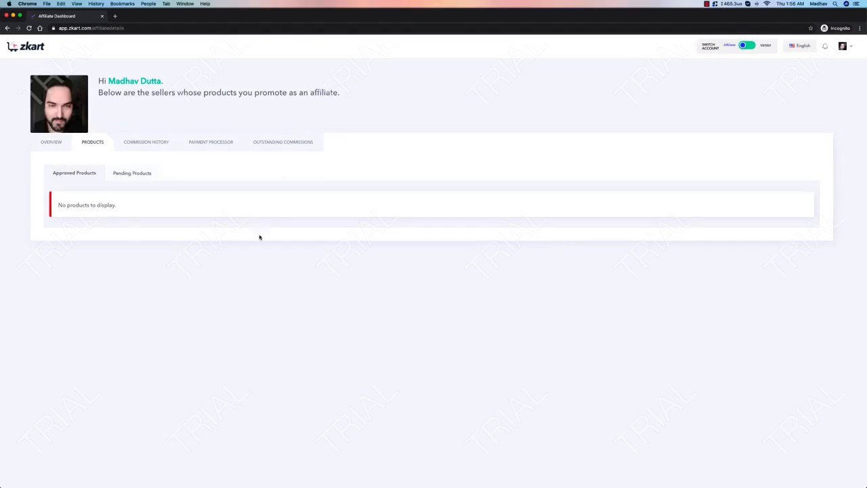
Step: Open the affiliate details of the pending Lumen 201 product, and move the incognito window aside to uncover the vendor's products page
left_click(53, 145)
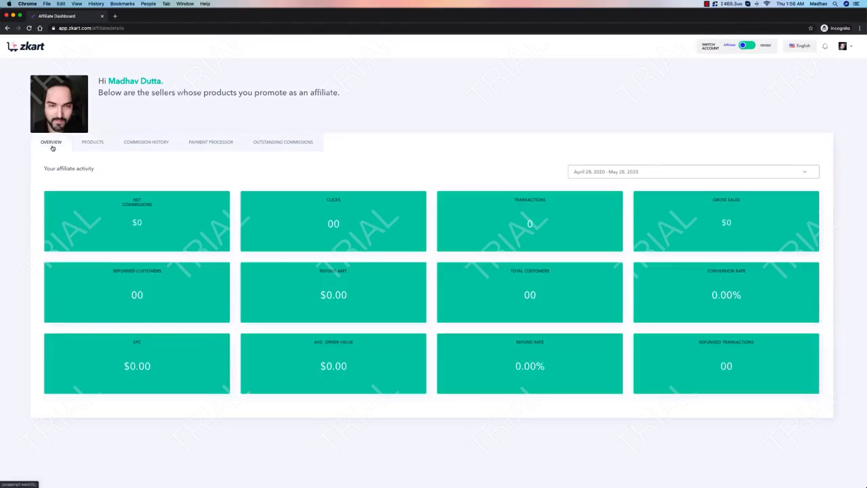
left_click(92, 143)
left_click(122, 174)
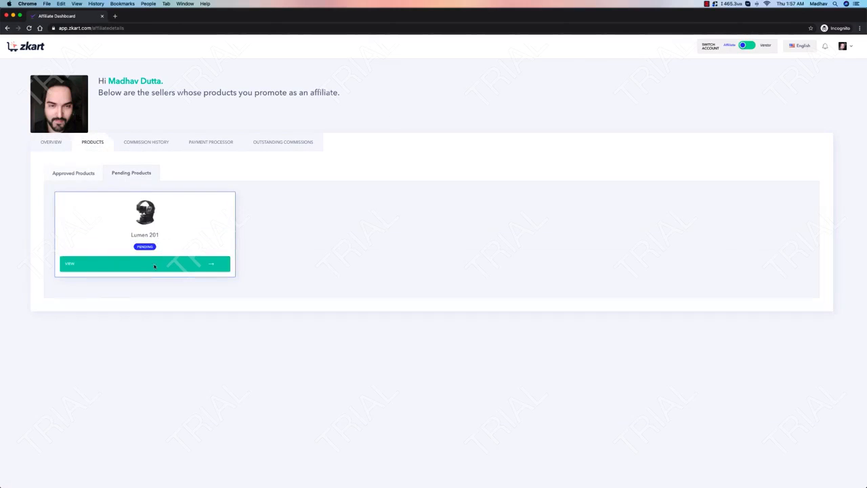
left_click(204, 264)
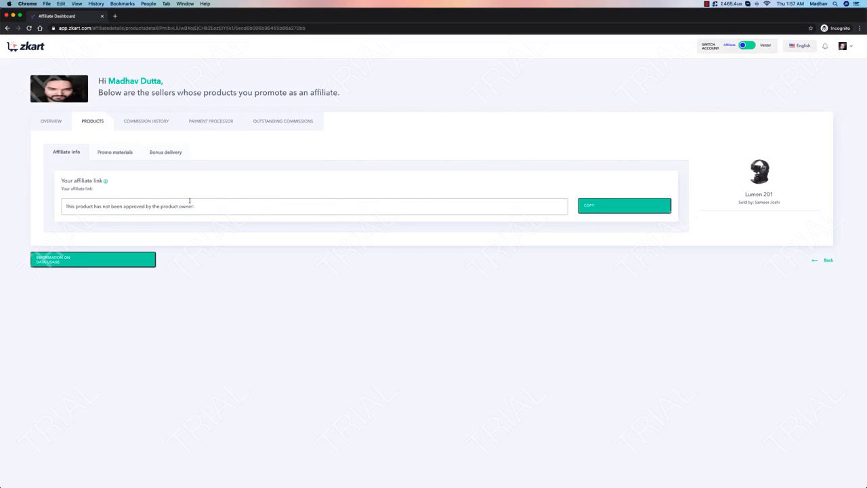
left_click_drag(152, 19, 678, 25)
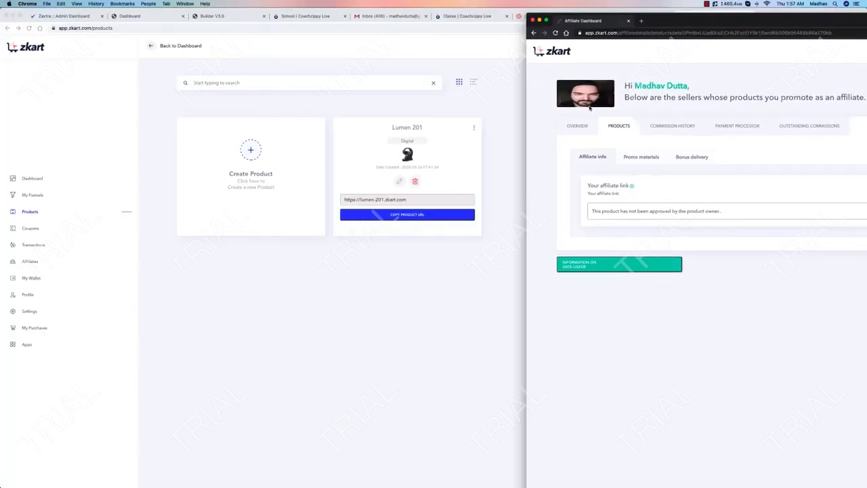
Step: Bring the vendor's window forward and check the affiliate list and pending requests in the Affiliates section
left_click(514, 107)
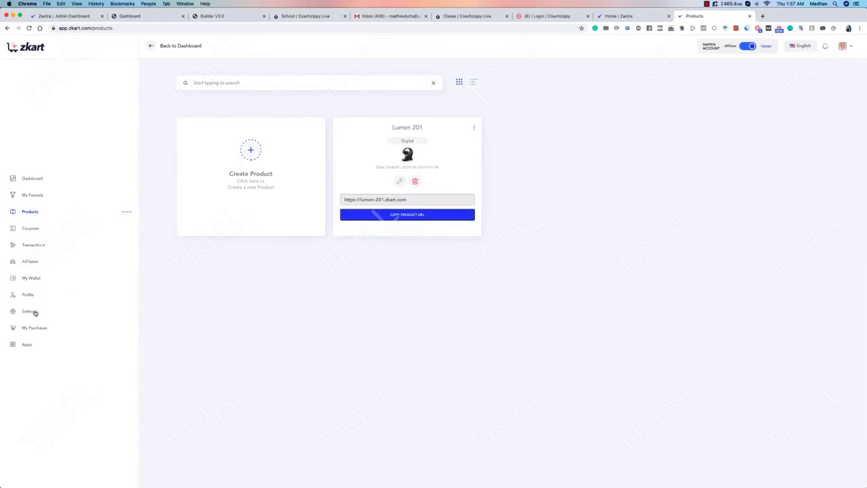
left_click(31, 263)
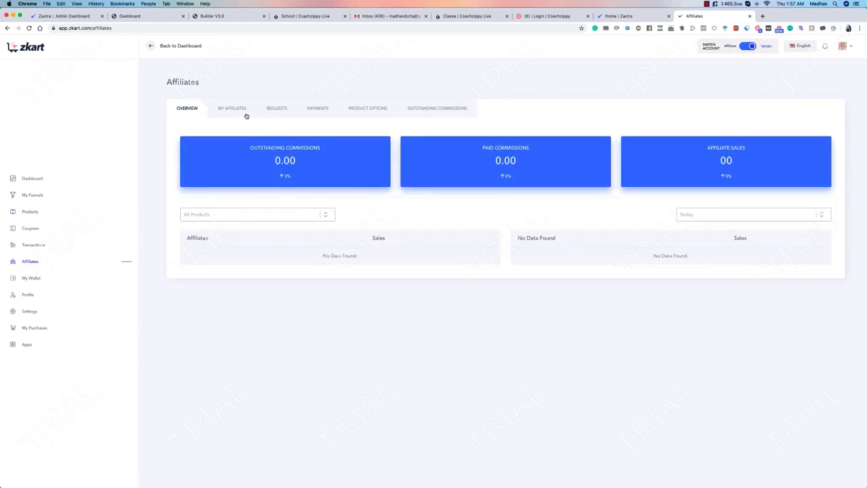
left_click(232, 109)
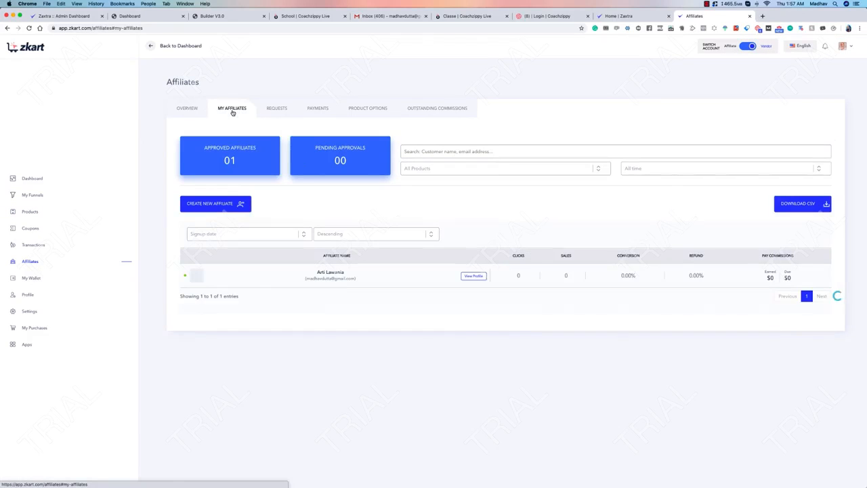
left_click(267, 113)
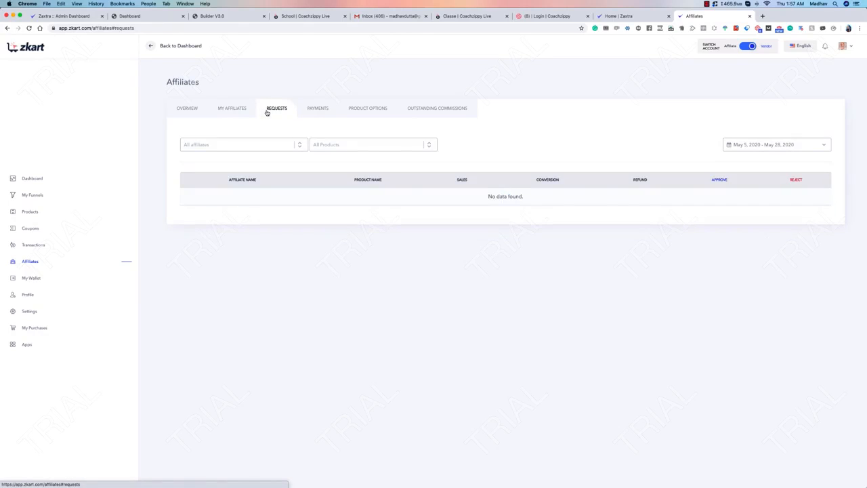
left_click(242, 110)
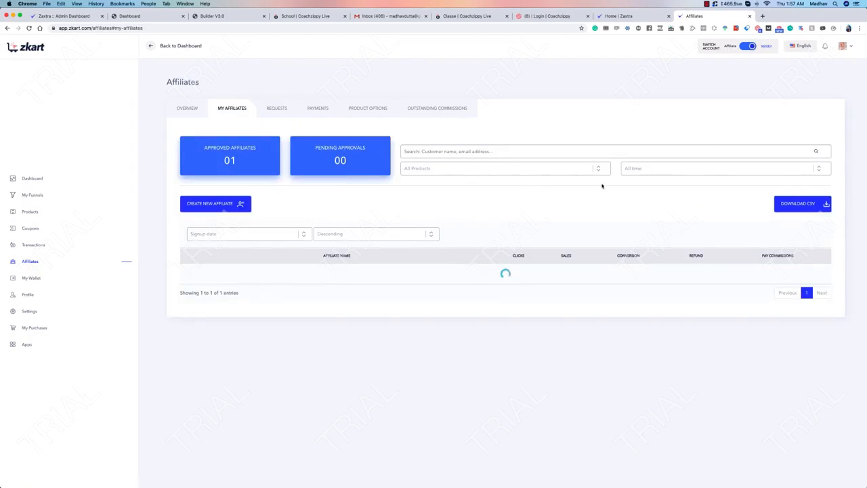
left_click_drag(307, 277, 356, 279)
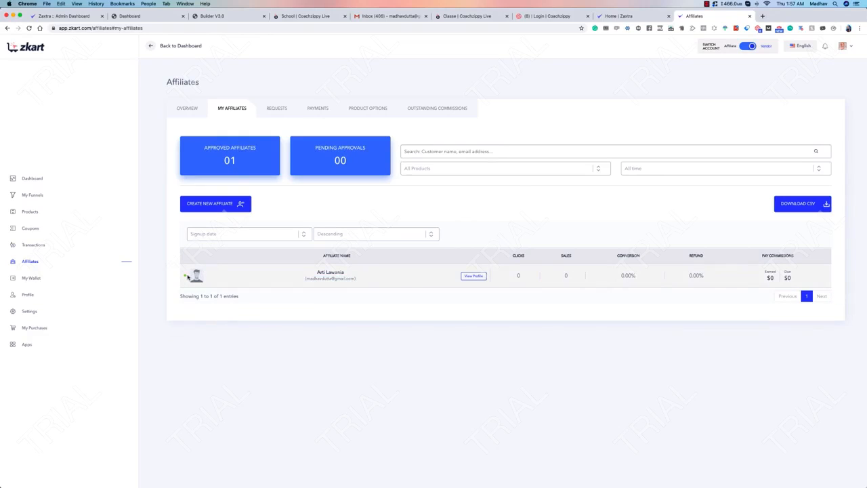
Step: Open the listed affiliate's profile and review the name, e-mail, company name and affiliate ID
left_click(476, 277)
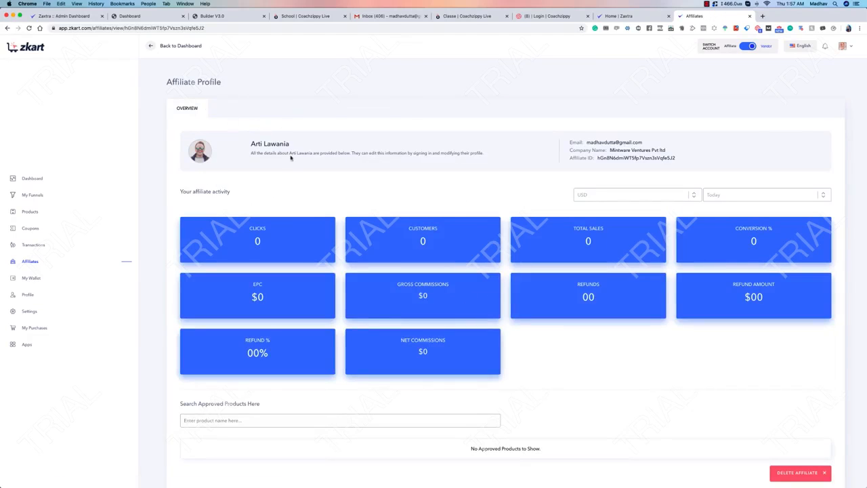
left_click_drag(642, 143, 571, 147)
left_click_drag(303, 145, 250, 147)
left_click(241, 159)
left_click_drag(668, 152, 707, 162)
left_click(597, 156)
left_click(704, 163)
scroll(701, 161, "down", 1)
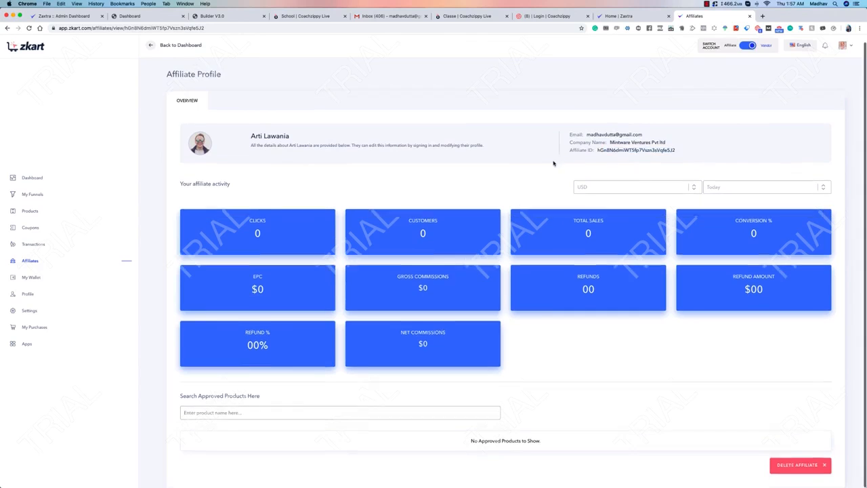
Step: Check the currency options for the affiliate's activity and the approved-products search field in the profile
left_click(652, 189)
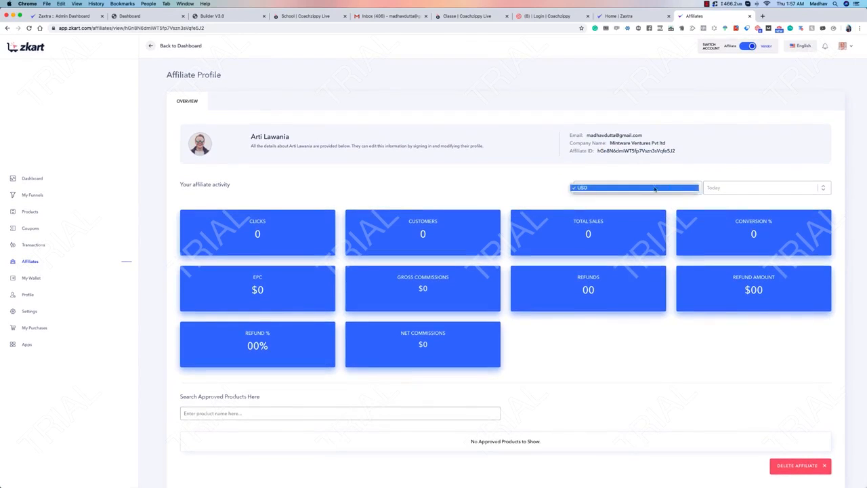
left_click(726, 166)
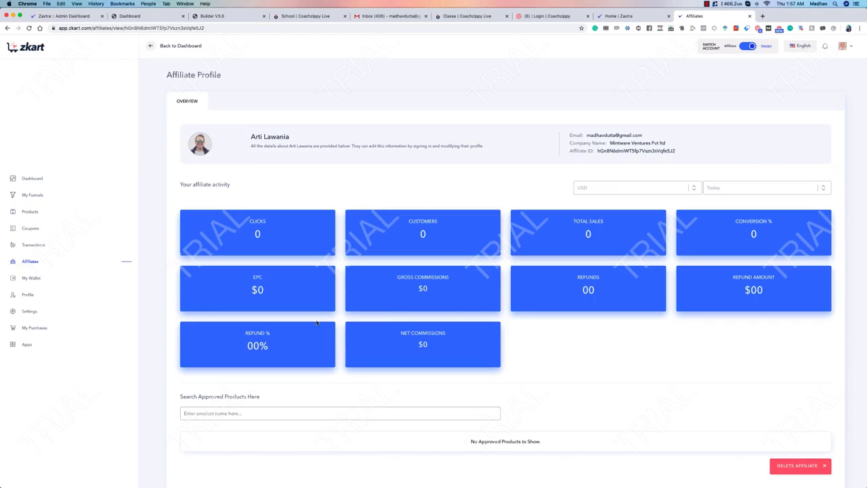
left_click(311, 414)
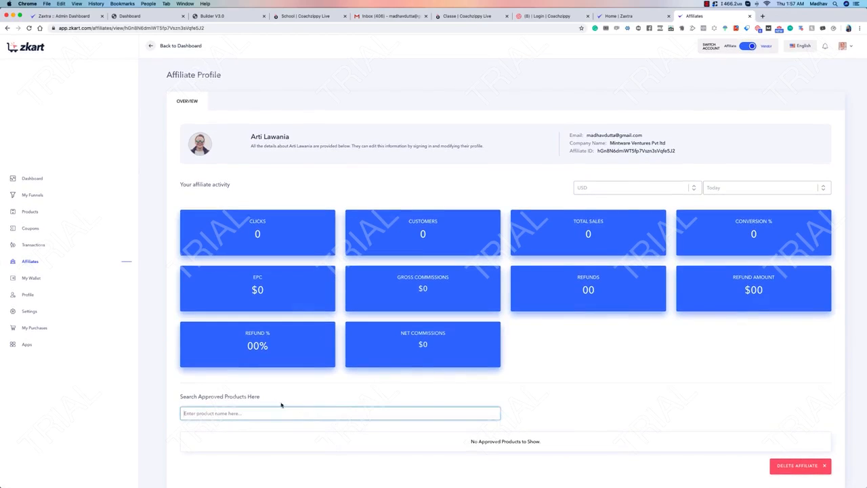
left_click(522, 411)
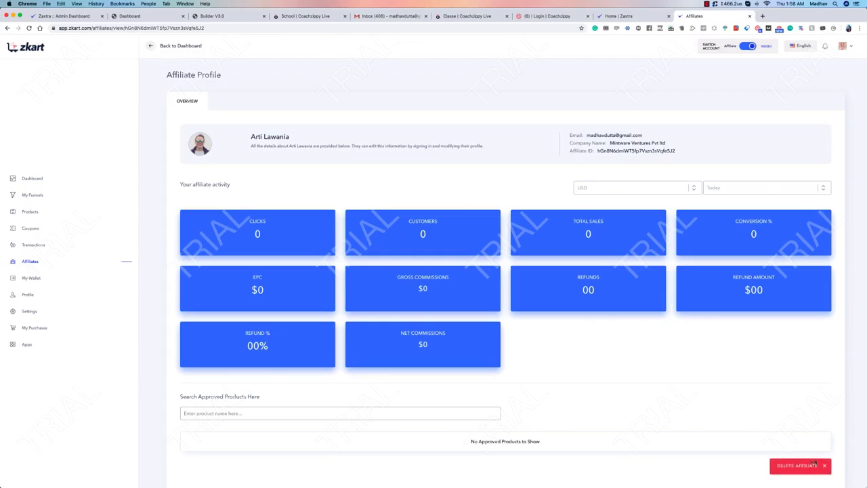
Step: Return to the Affiliates section and look through the affiliate list, outstanding commissions and product options
left_click(31, 264)
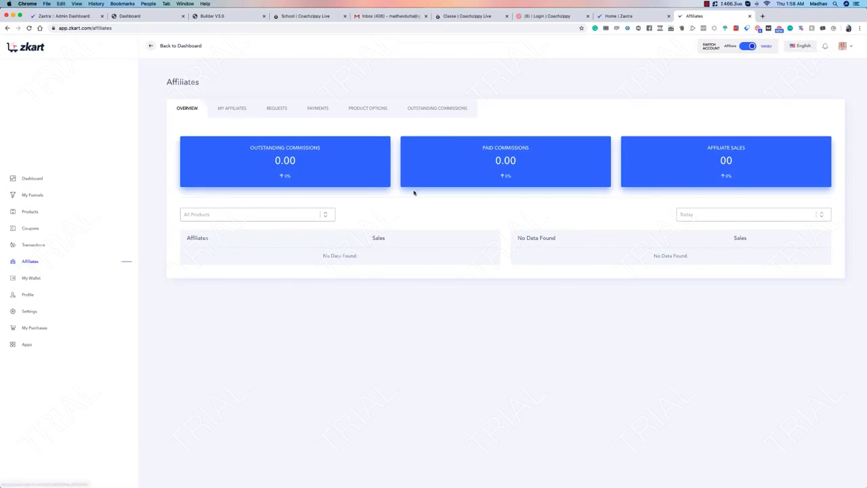
left_click(244, 109)
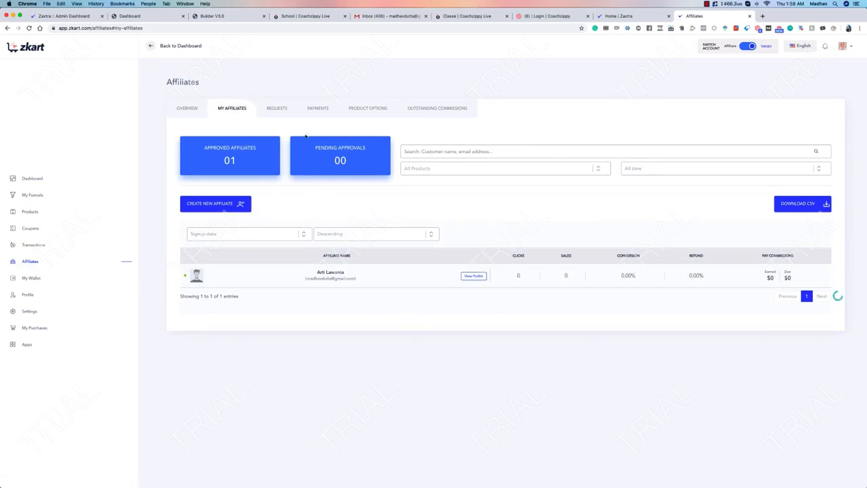
left_click(437, 112)
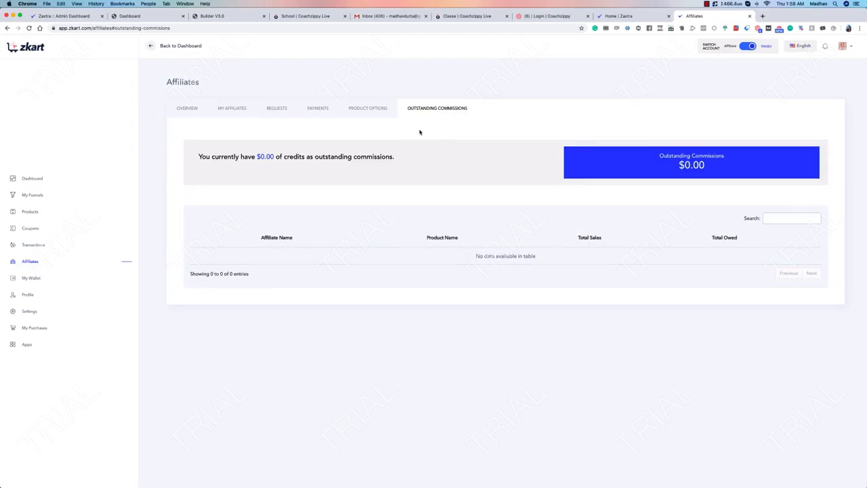
left_click(372, 111)
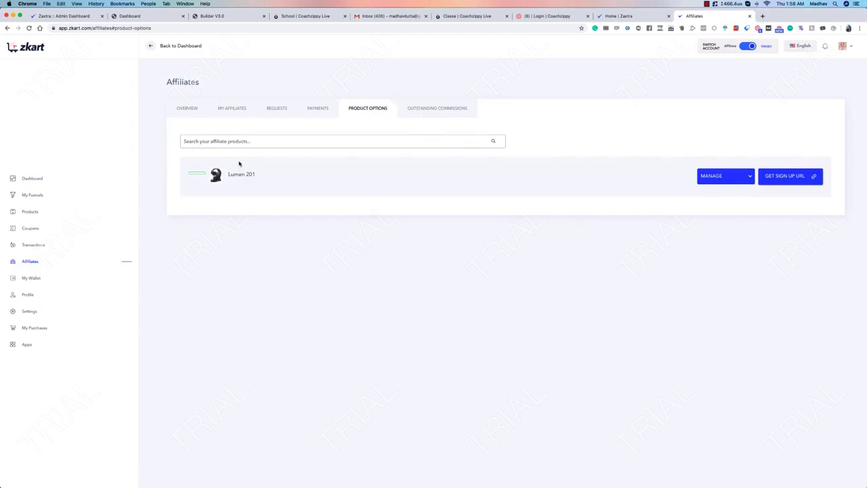
Step: Look through Lumen 201's management options, including Edit Sign Up Page, and open its Promo Materials
left_click(730, 178)
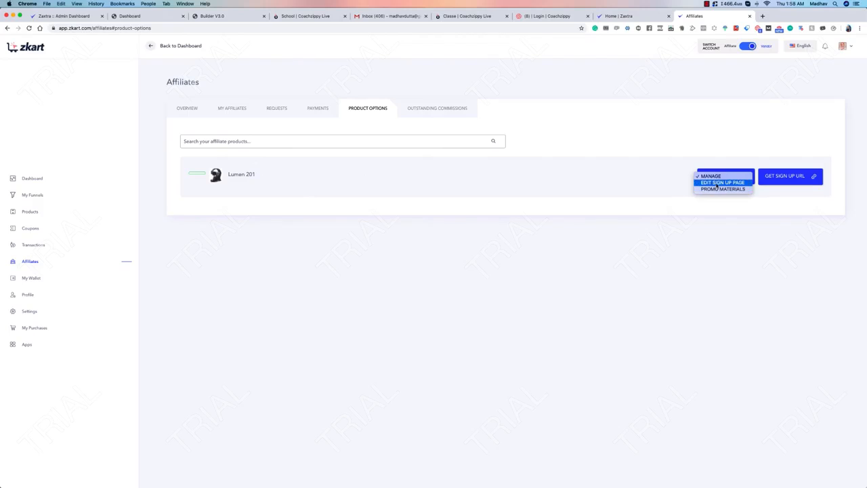
left_click(717, 183)
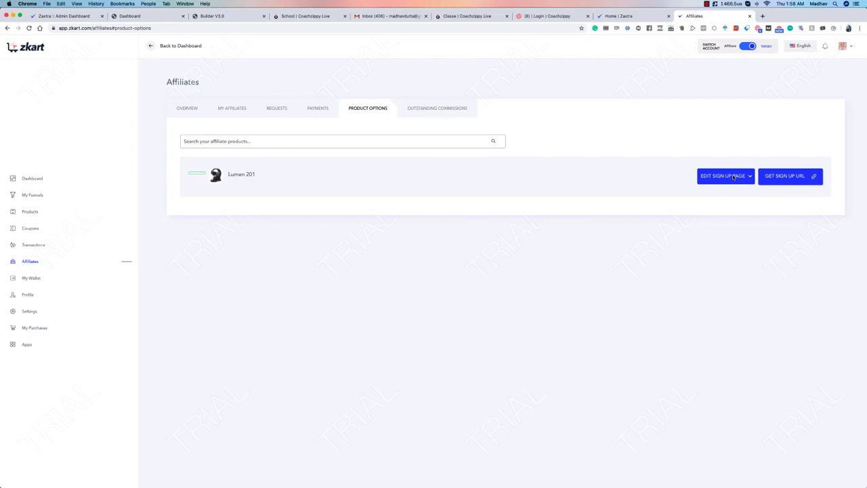
left_click(742, 178)
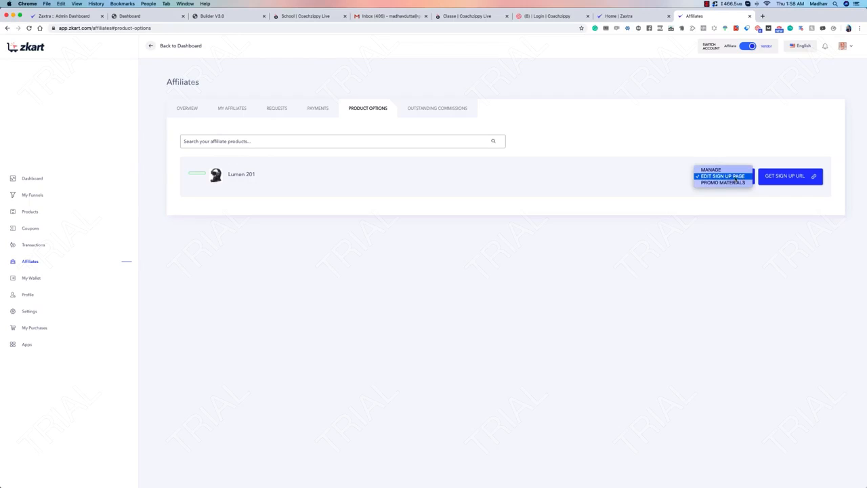
left_click(774, 164)
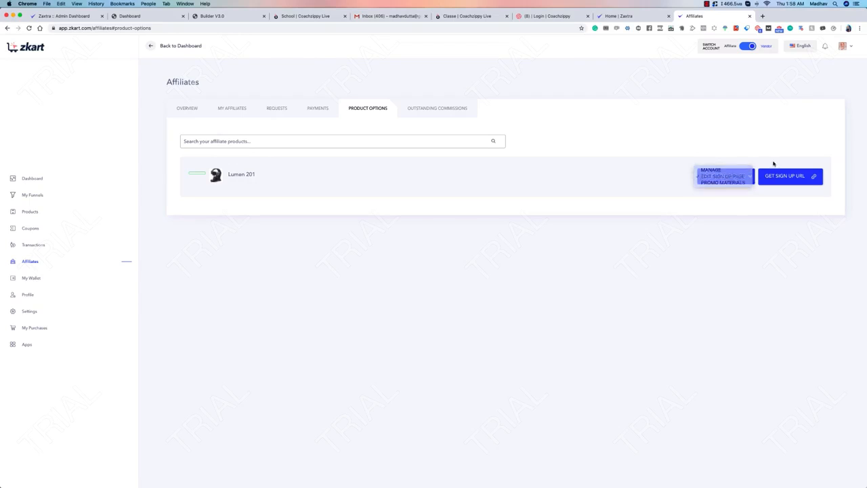
left_click(718, 180)
left_click(717, 182)
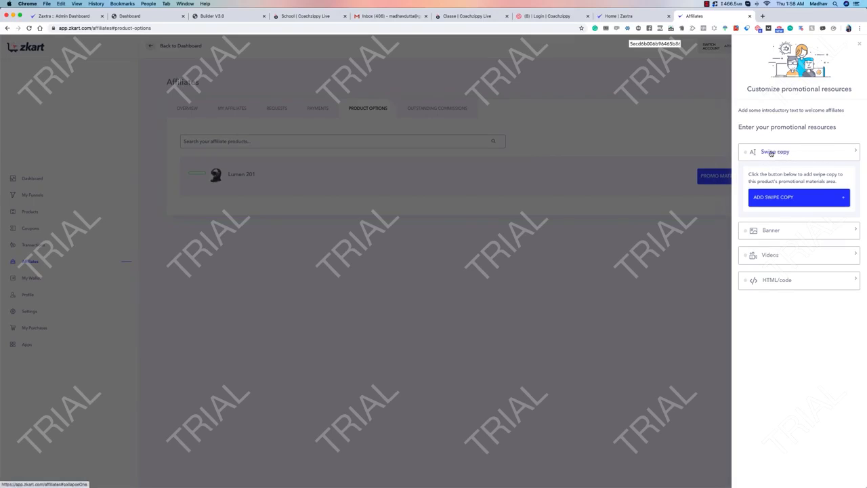
Step: Open the form for adding swipe copy, examine its name, description and body fields, and close it without saving
left_click(780, 197)
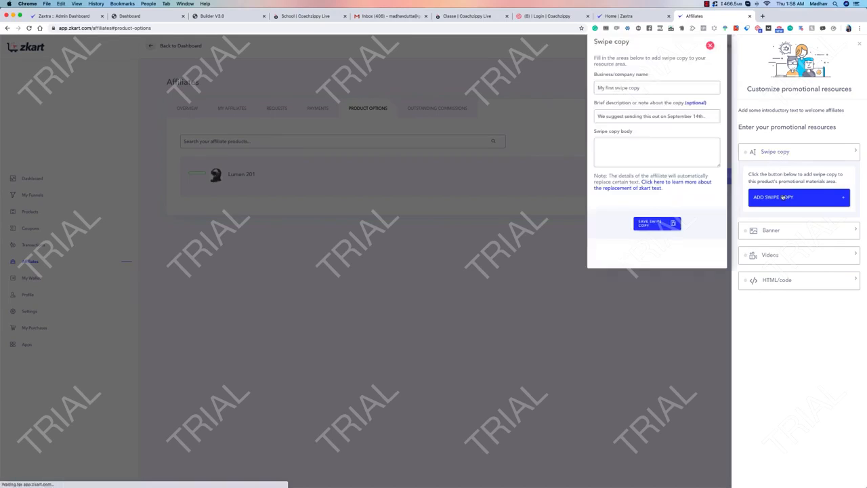
left_click(621, 86)
left_click(655, 65)
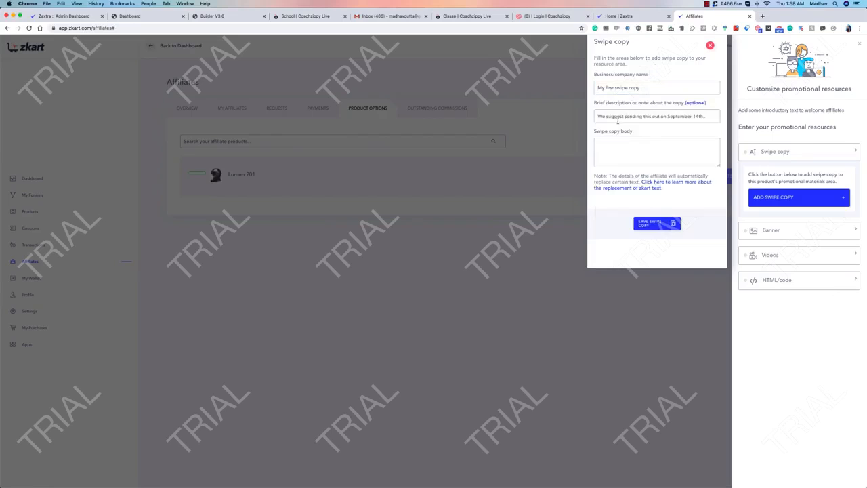
left_click(618, 153)
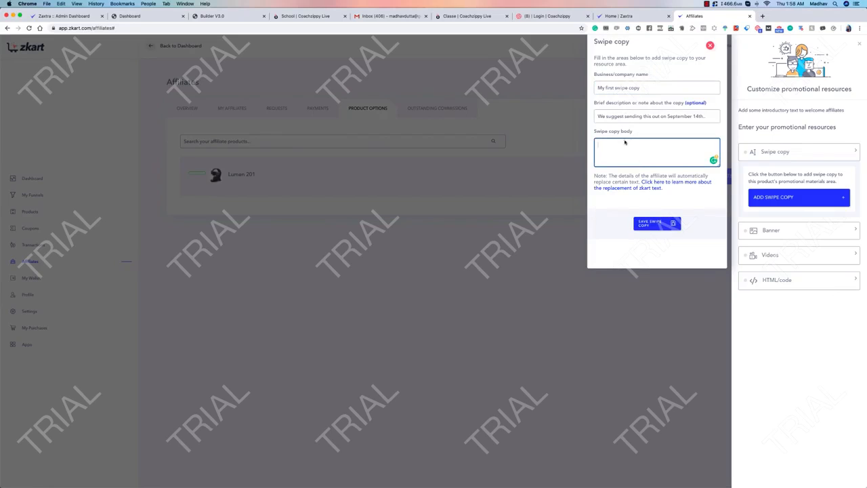
left_click(711, 46)
Step: View the forms for adding a promotional banner and a video, closing each without saving
left_click(852, 232)
left_click(795, 237)
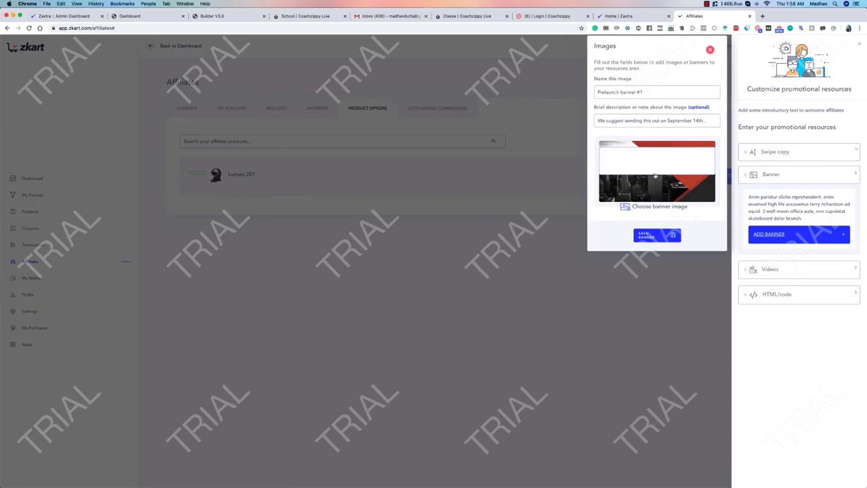
left_click(710, 52)
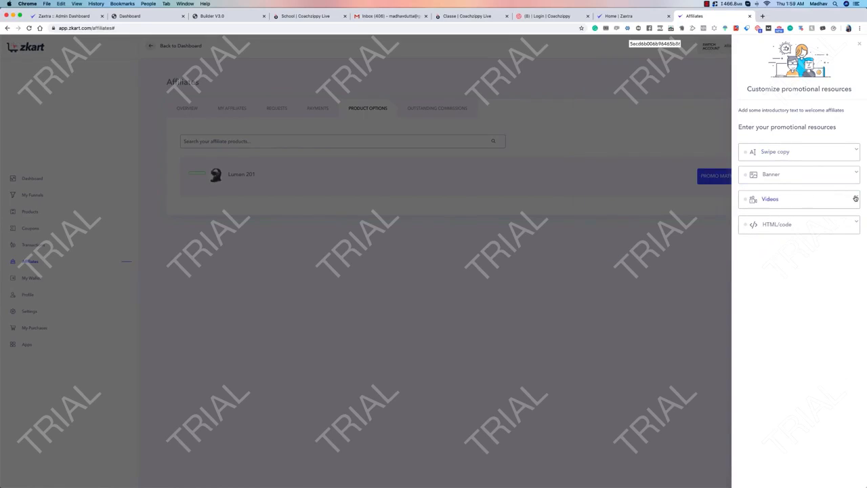
left_click(855, 199)
left_click(753, 257)
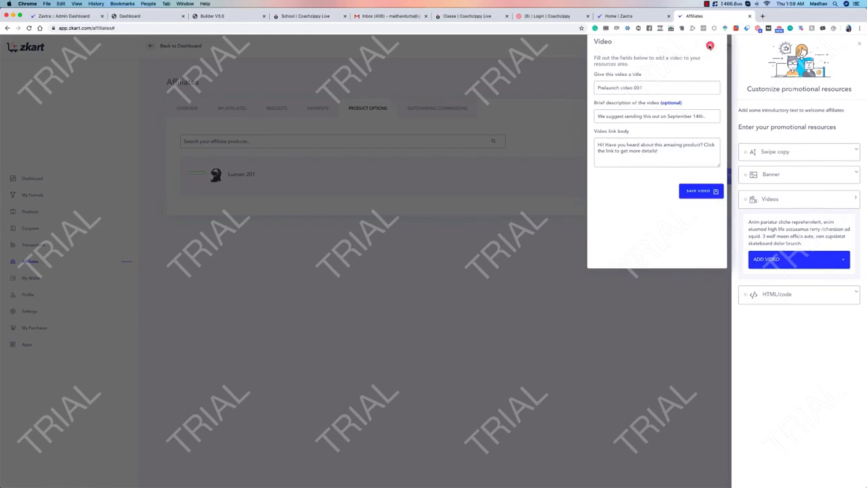
left_click(710, 46)
Step: View the form for adding HTML/code, close it without saving, and leave the promotional resources
left_click(845, 226)
left_click(784, 288)
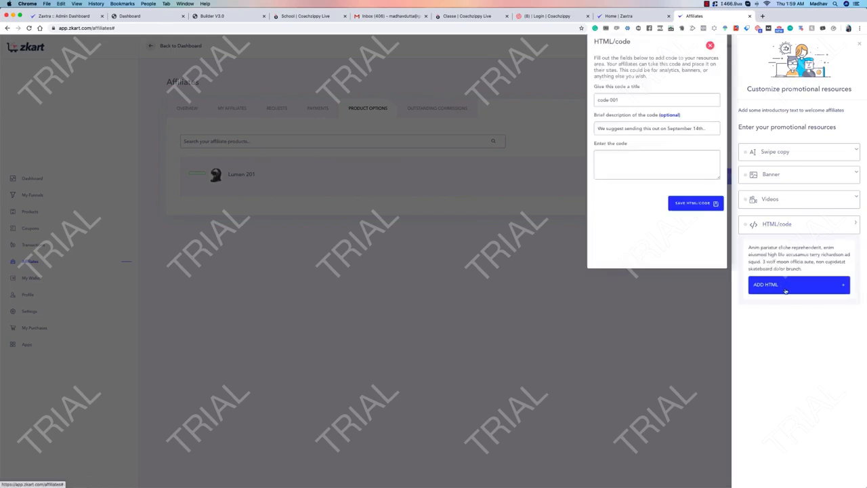
left_click(710, 46)
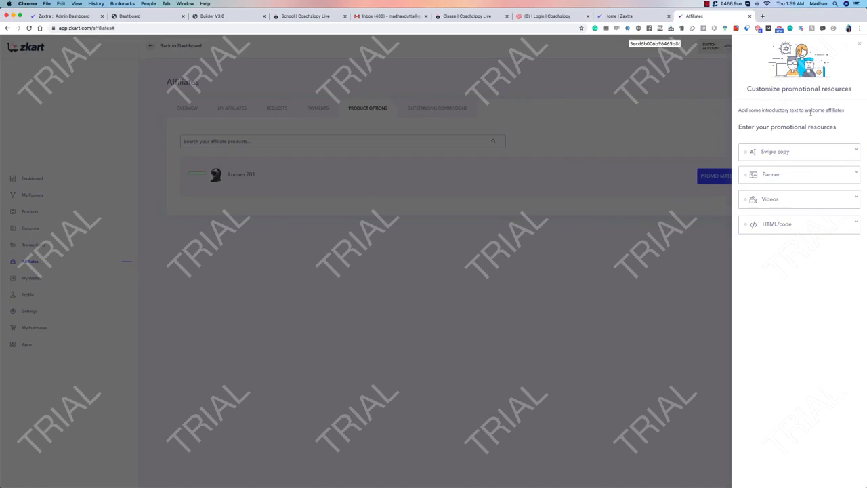
left_click(858, 44)
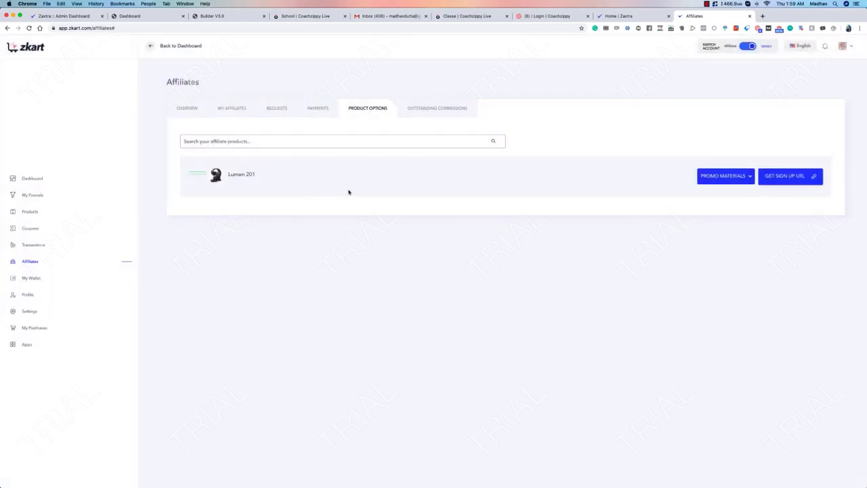
Step: Reset Lumen 201's management option to Manage and view its affiliate sign-up URLs
left_click(729, 183)
left_click(733, 164)
left_click(783, 177)
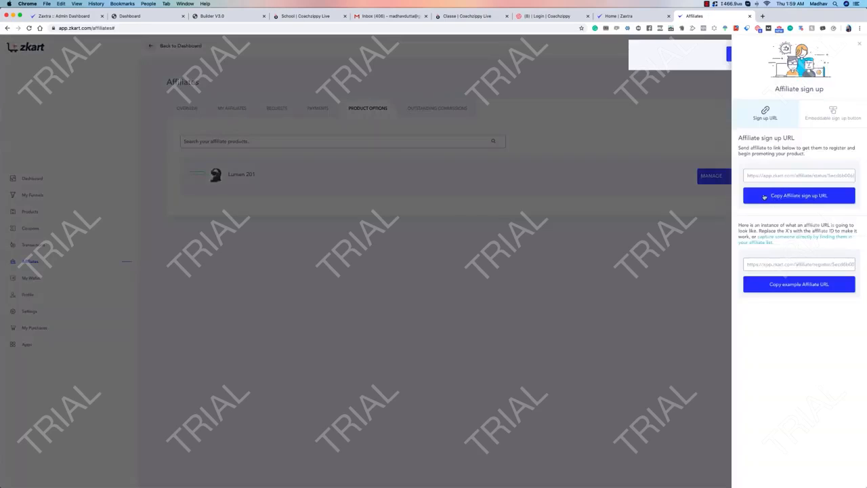
left_click(674, 131)
left_click(785, 176)
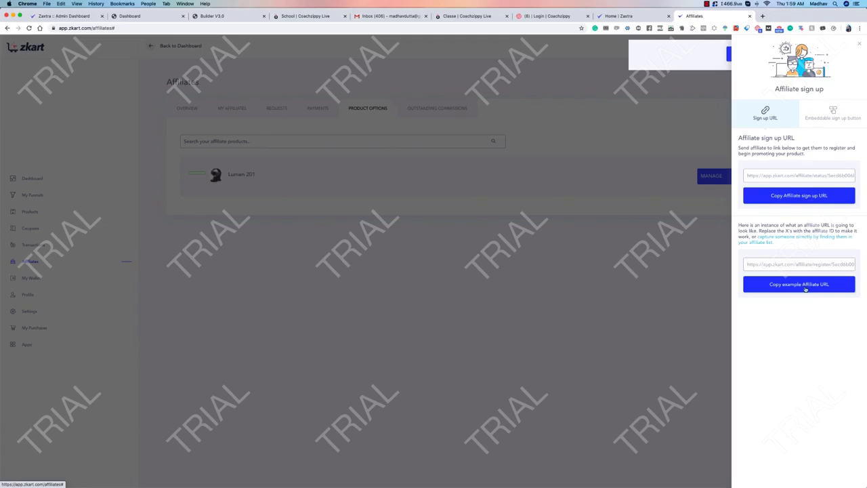
Step: Choose the blue-purple Join Today design for the embeddable sign-up button, after previewing the orange one, and switch the button type to a custom image
left_click(838, 117)
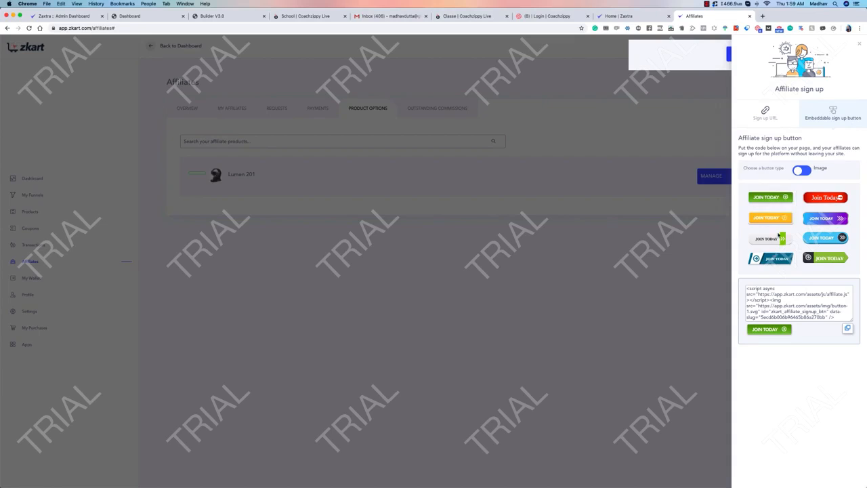
left_click(768, 218)
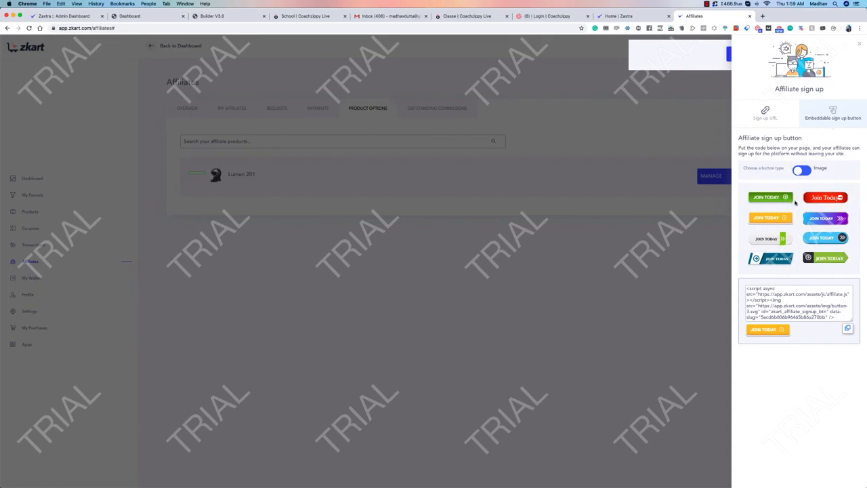
left_click(824, 221)
left_click(801, 171)
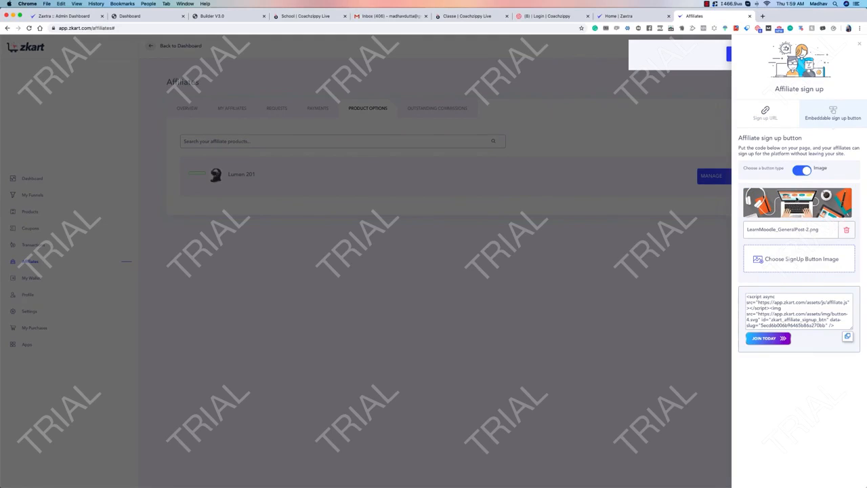
Step: Switch the sign-up button type back to the preset Join Today designs and copy the button's embed code
left_click(801, 172)
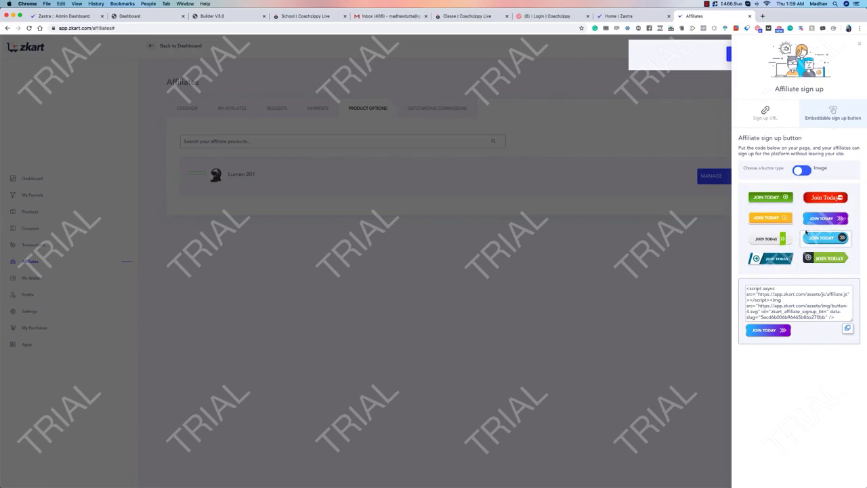
left_click(846, 328)
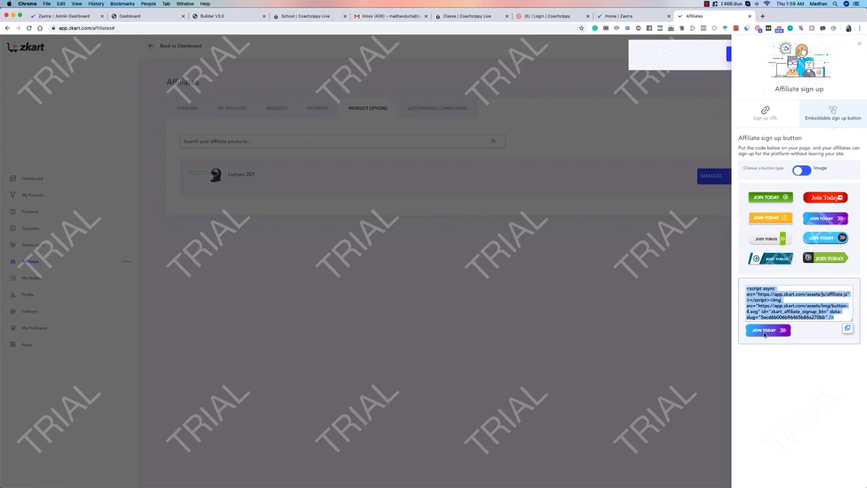
Step: Copy the example affiliate URL, view its affiliate registration form in a new browser tab, and close that tab
left_click(770, 117)
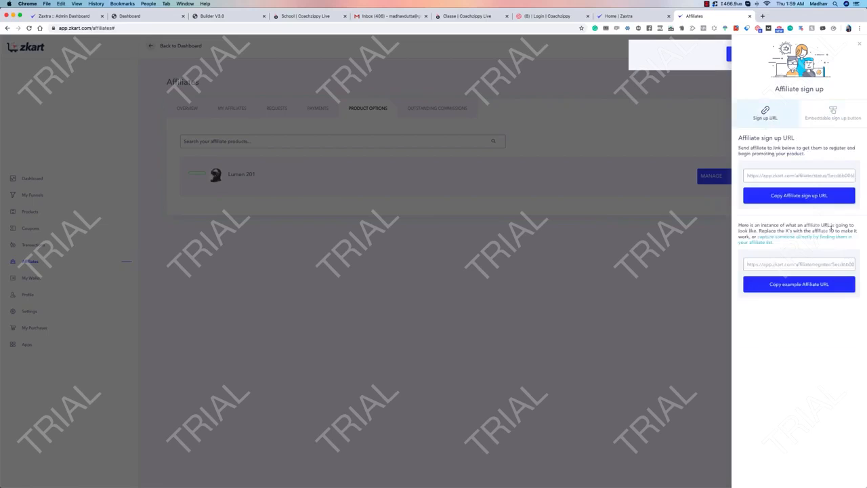
left_click(798, 287)
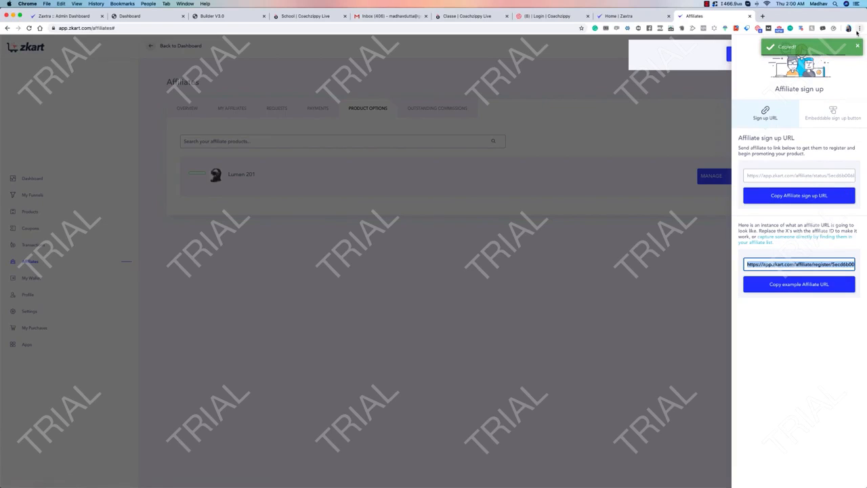
left_click(763, 16)
key("super+v")
key("Return")
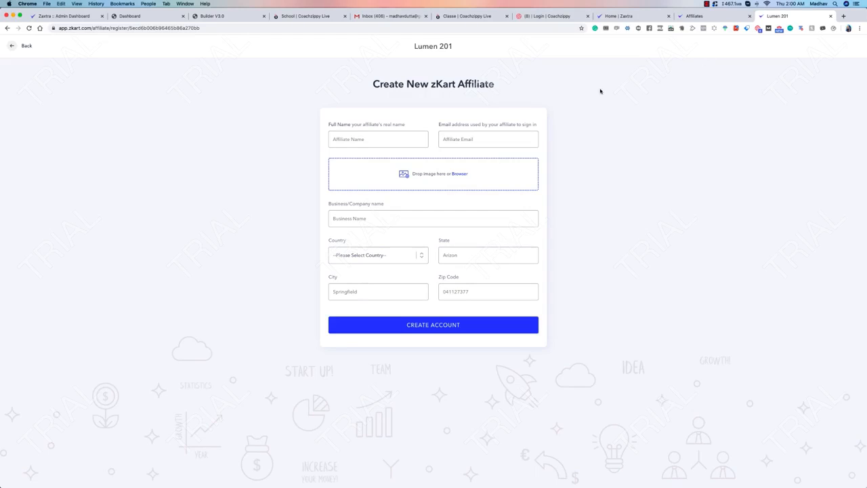
left_click_drag(307, 74, 652, 319)
left_click(650, 327)
left_click(830, 16)
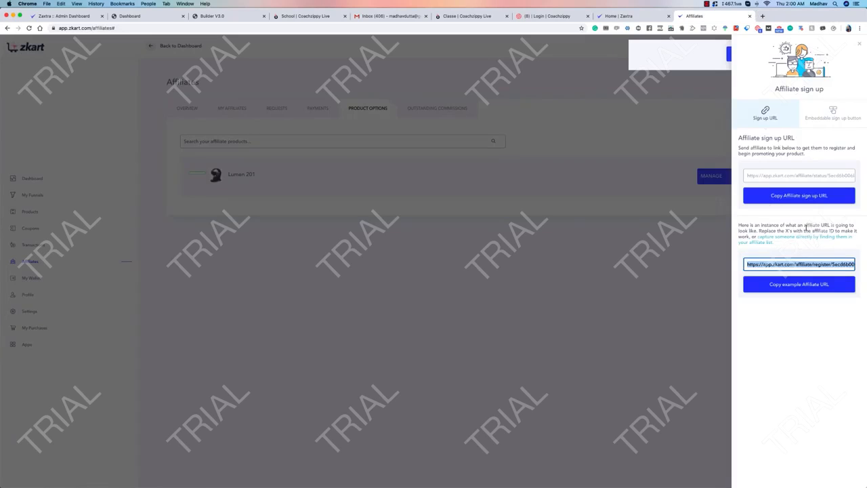
Step: Copy the affiliate sign-up URL, view its sign-up page for Lumen 201 in a new browser tab, and close that tab
left_click(804, 197)
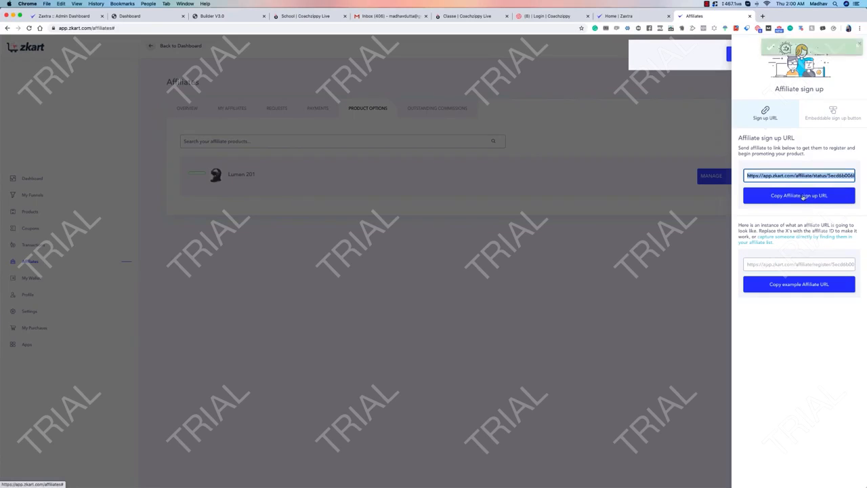
left_click(762, 16)
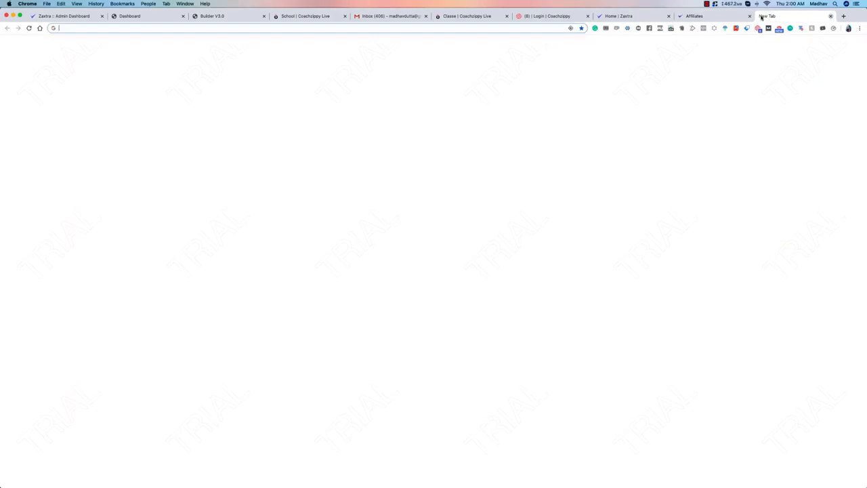
key("super+v")
key("Return")
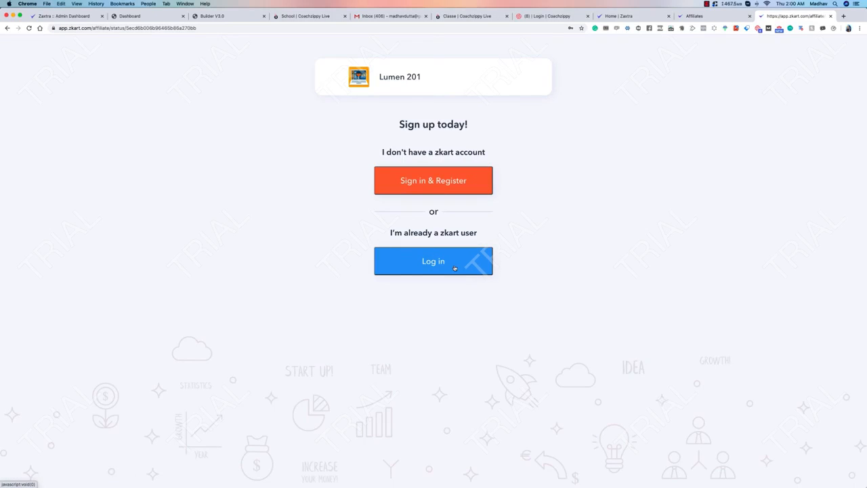
left_click(831, 17)
left_click(819, 168)
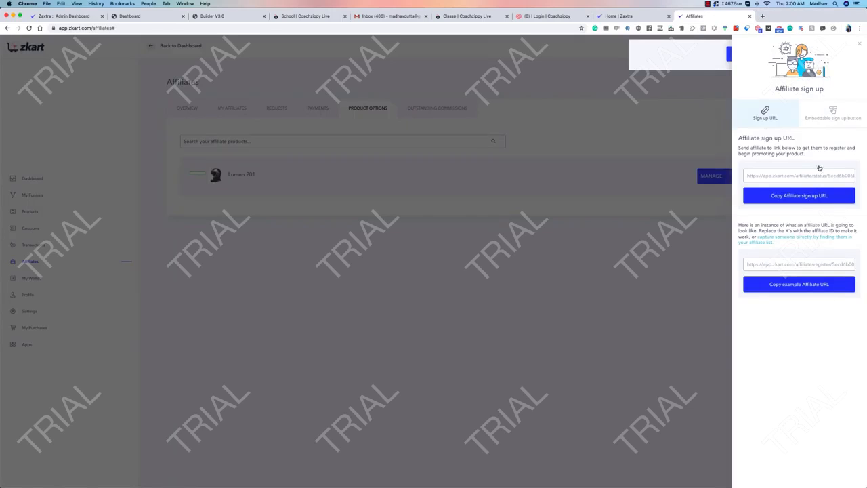
Step: Copy the example affiliate URL again and close the affiliate sign-up options
left_click(805, 284)
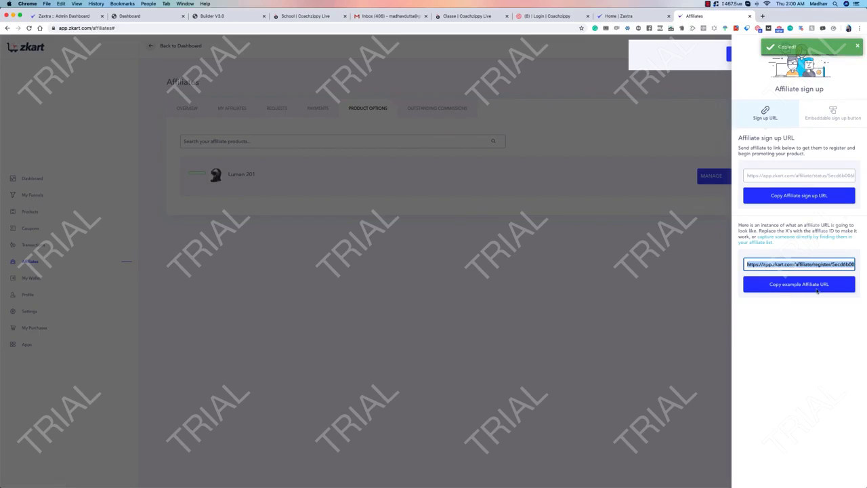
left_click(786, 329)
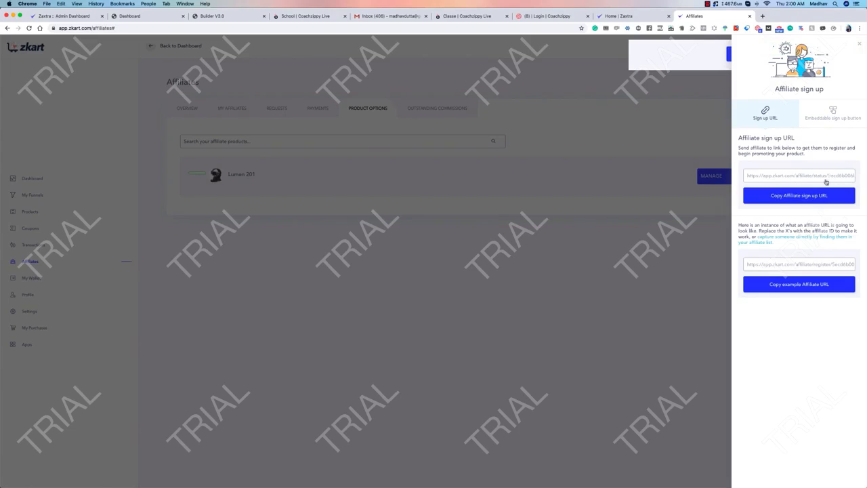
left_click(858, 44)
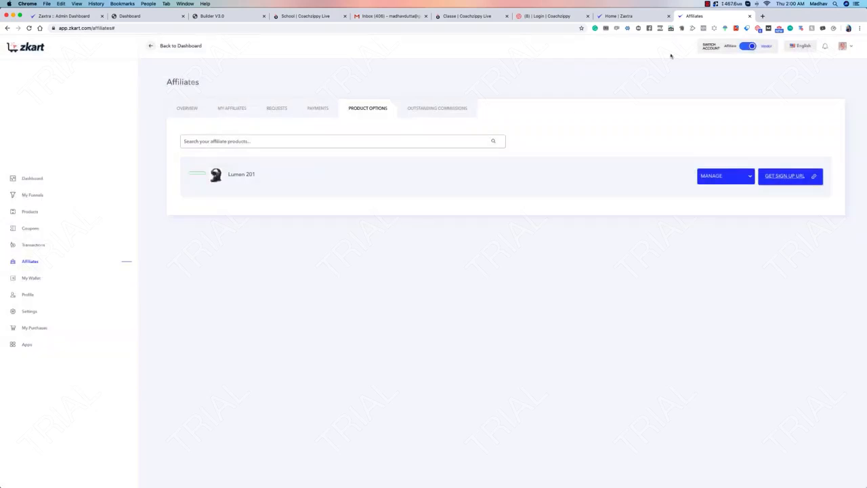
Step: Open the Lumen 201 product for editing, confirm the Digital type, and save its product options
left_click(29, 212)
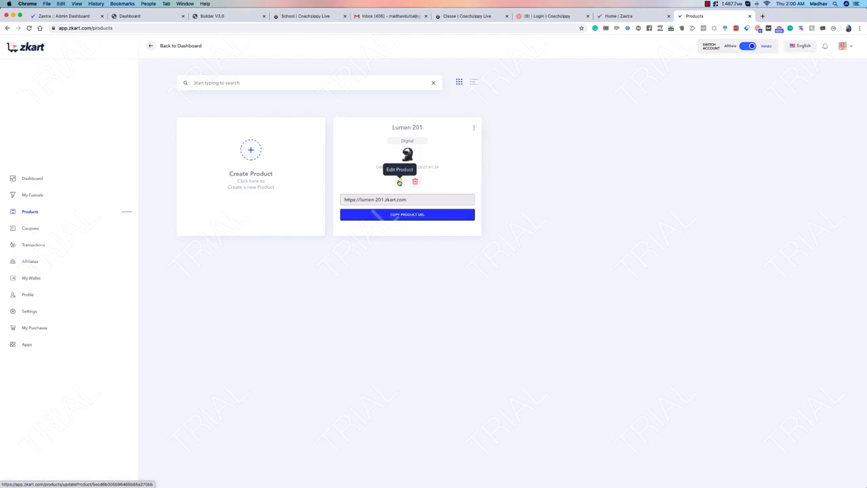
left_click(399, 182)
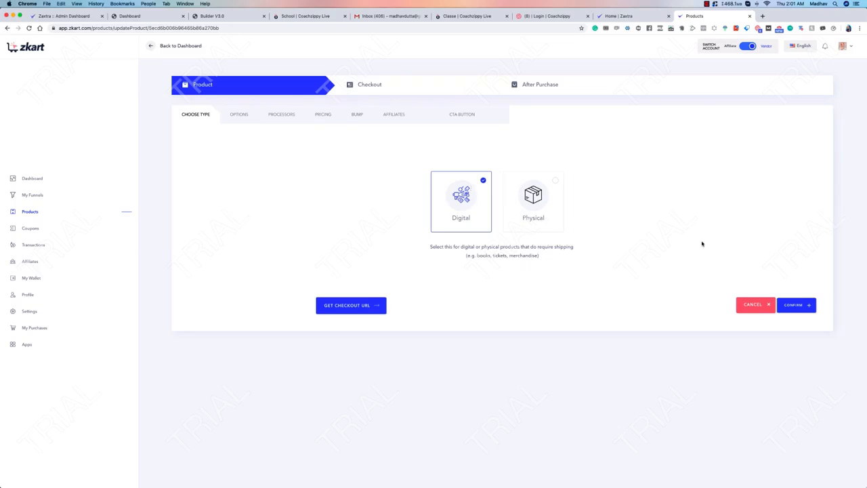
left_click(792, 305)
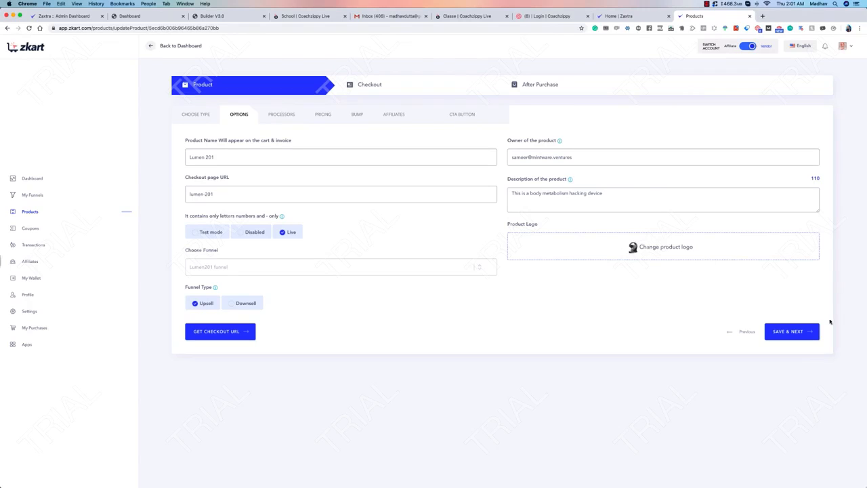
left_click(803, 332)
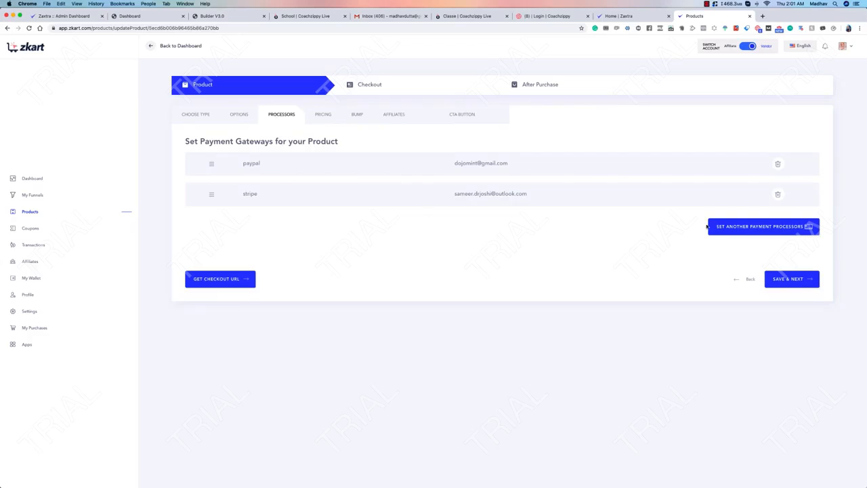
Step: View the Stripe and PayPal account choices in the payment processor setup and close it without saving
left_click(757, 226)
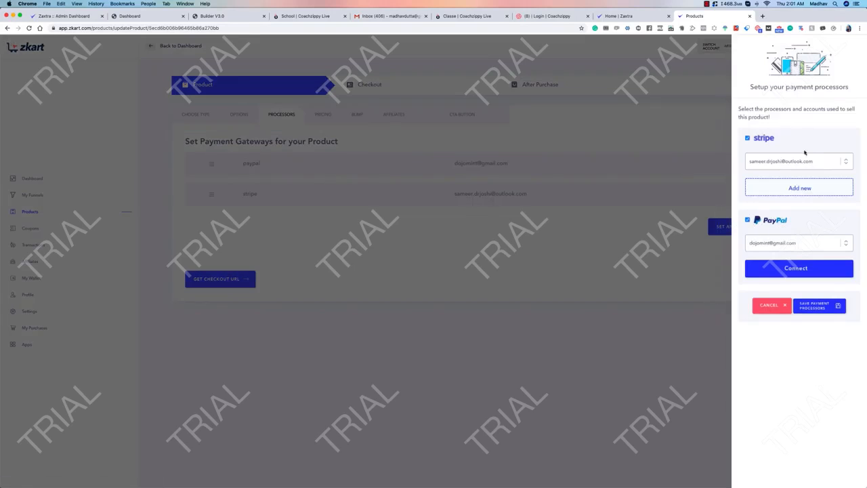
left_click(846, 162)
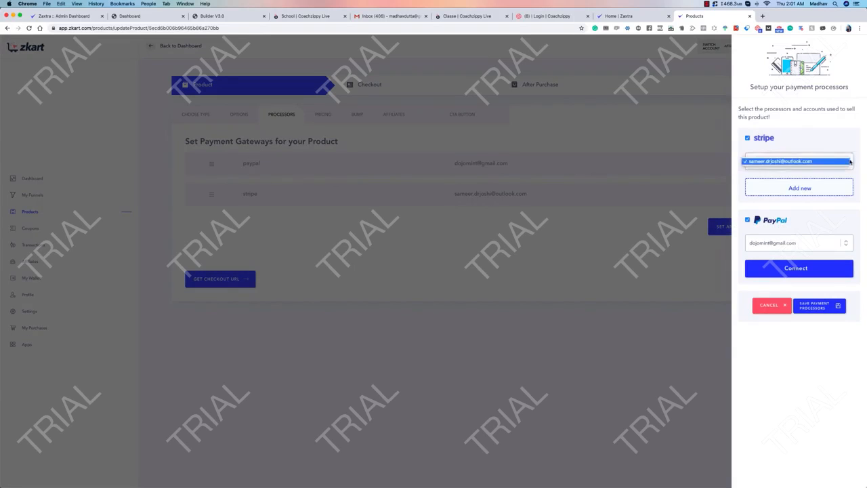
left_click(842, 122)
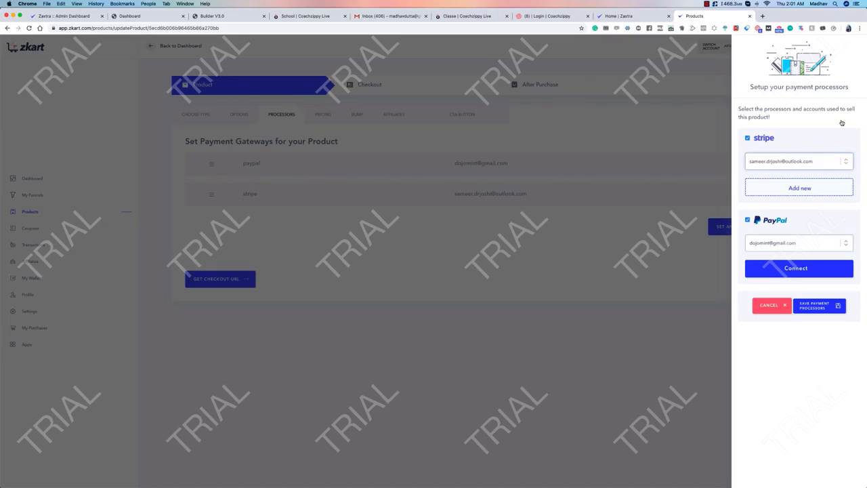
left_click(820, 244)
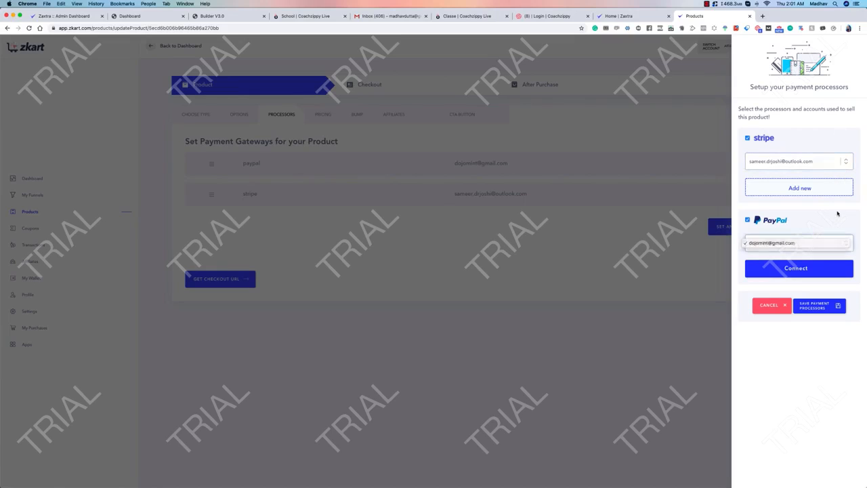
left_click(821, 242)
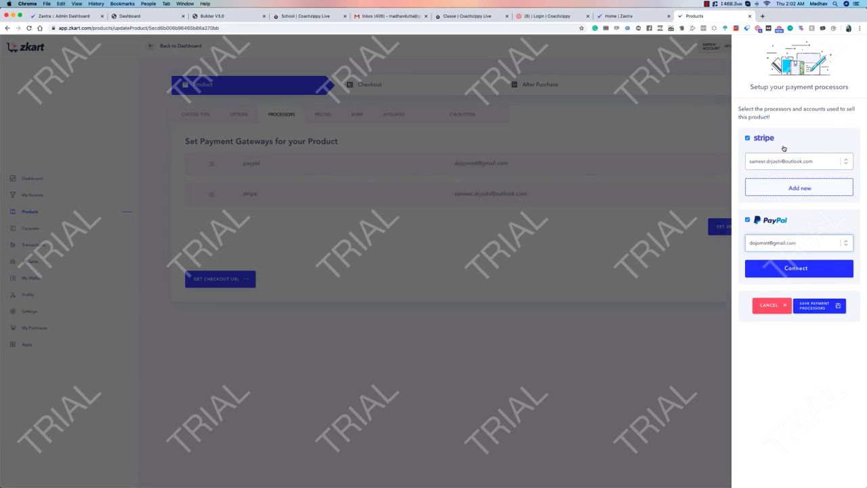
left_click(707, 101)
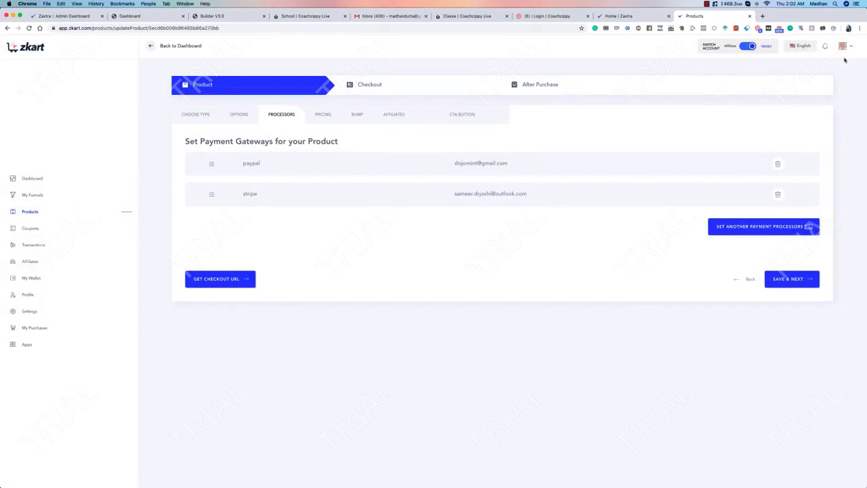
Step: Examine the autoresponder, payment processor and miscellaneous integrations available among the apps
left_click(26, 344)
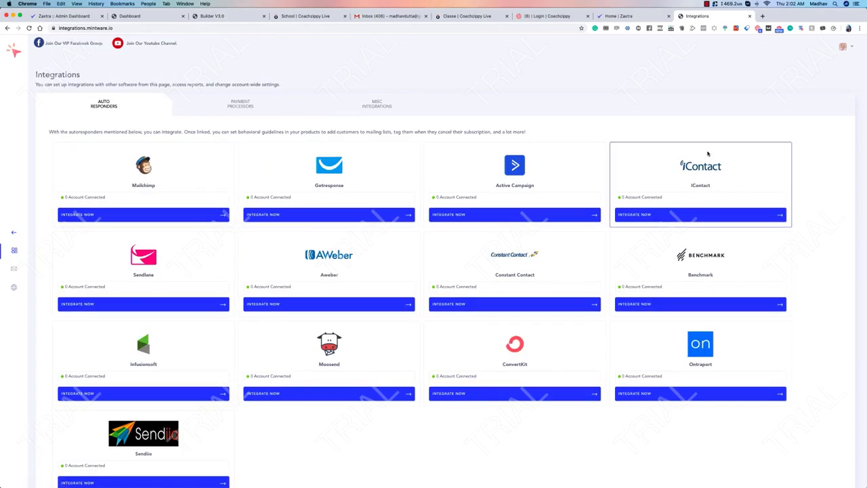
scroll(741, 333, "down", 1)
scroll(740, 333, "up", 1)
left_click(224, 113)
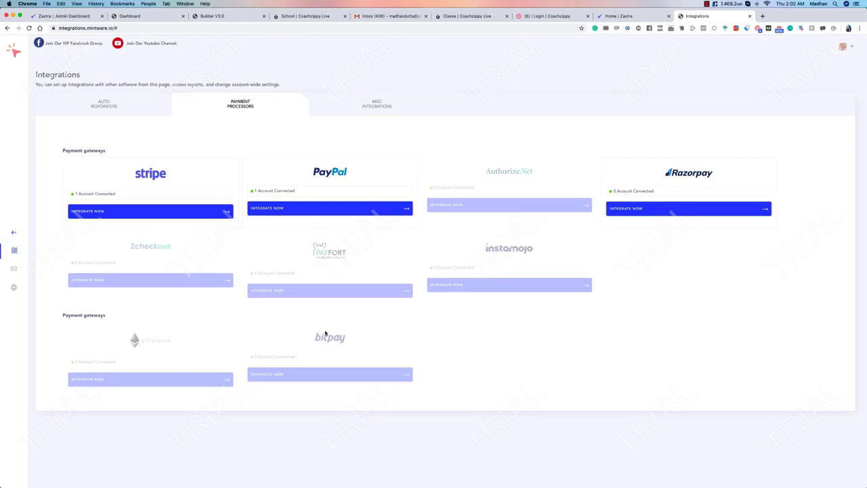
left_click(373, 104)
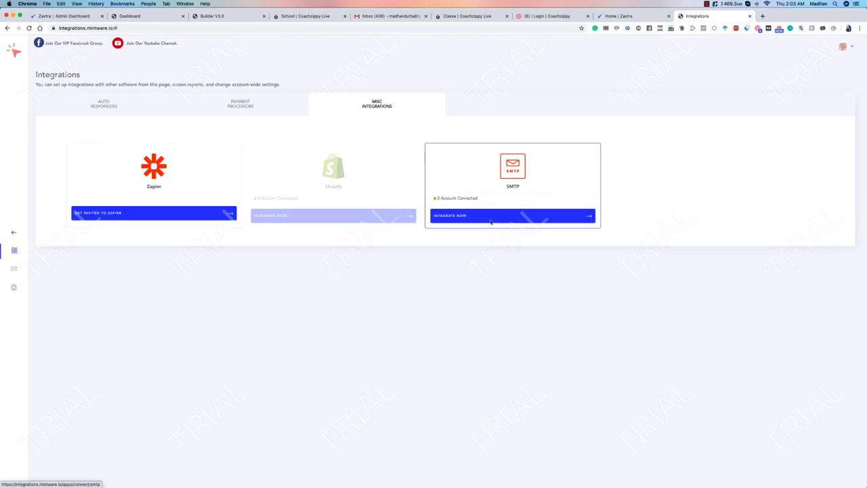
left_click(96, 98)
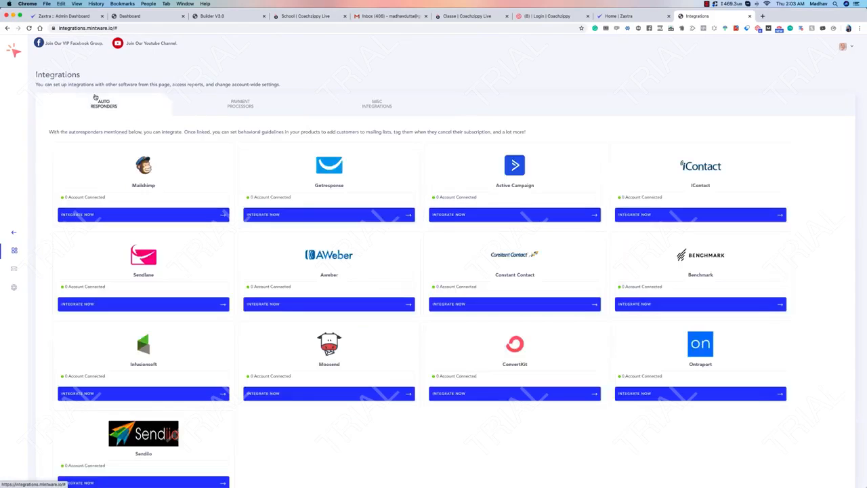
Step: Return to the Lumen 201 product editor and view its payment processor setup again, cancelling without changes
right_click(6, 30)
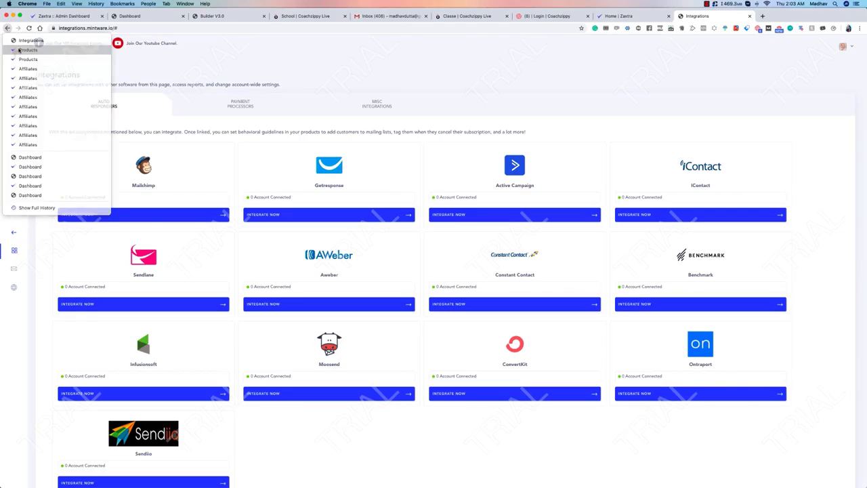
left_click(18, 51)
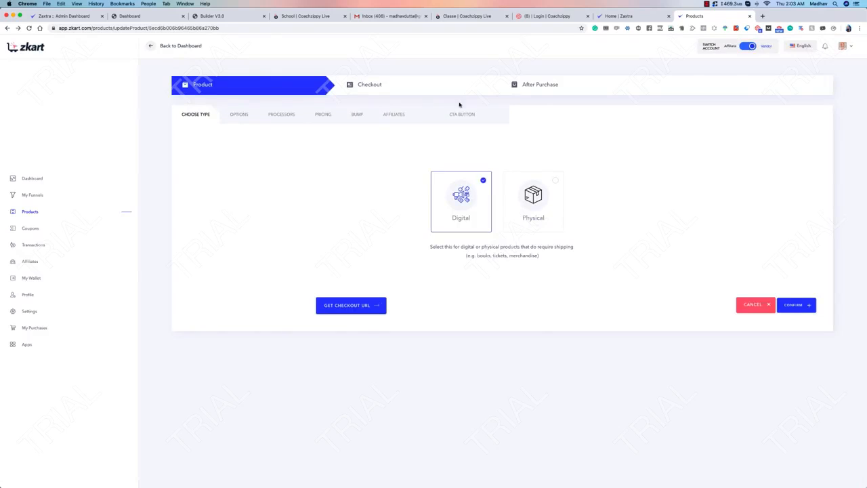
scroll(317, 104, "up", 3)
scroll(316, 104, "up", 1)
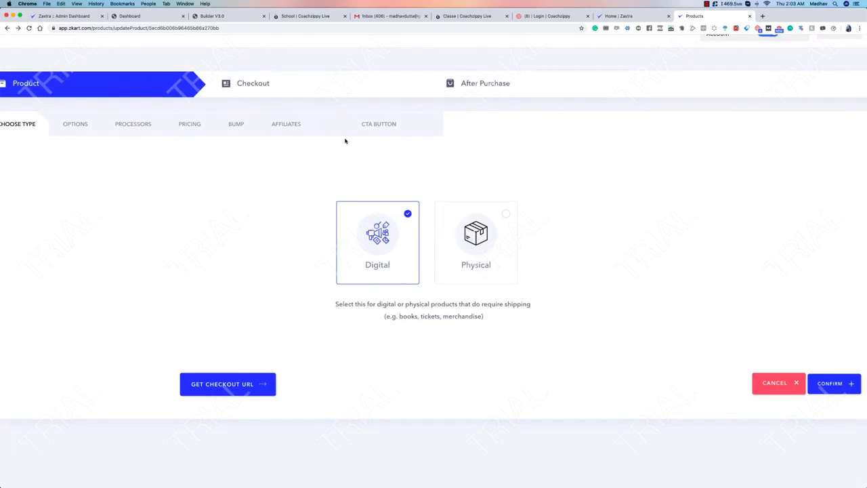
scroll(345, 140, "down", 4)
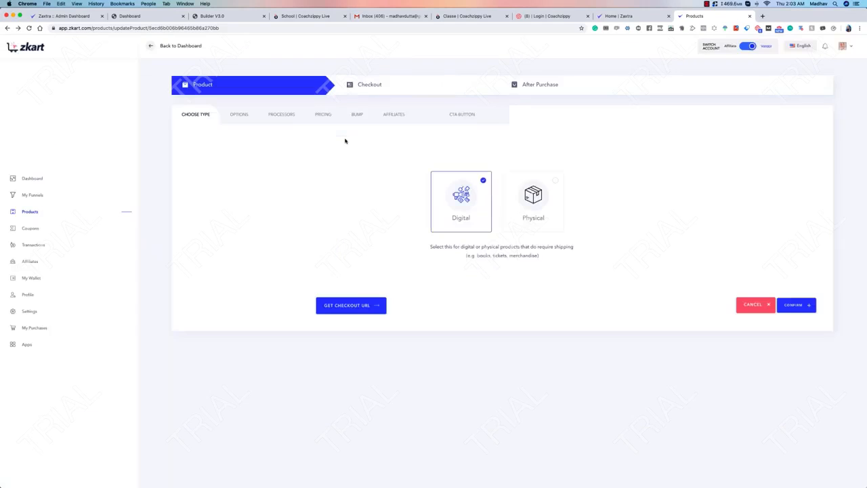
left_click(248, 119)
left_click(264, 121)
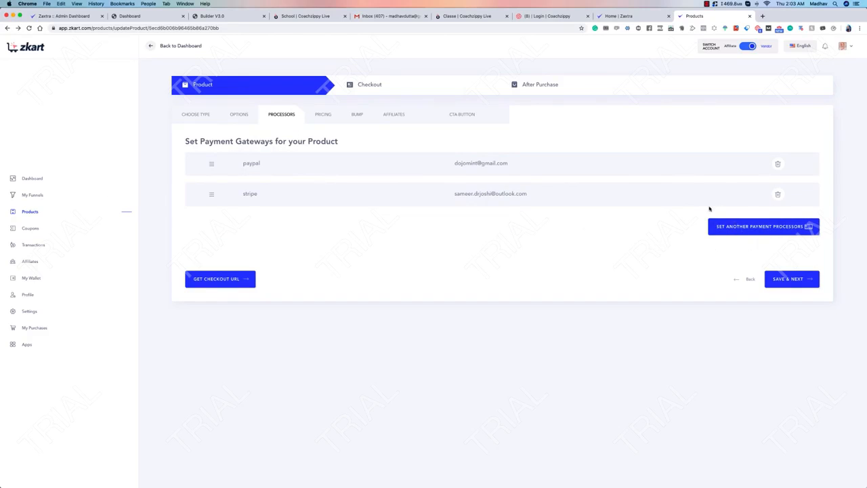
left_click(758, 227)
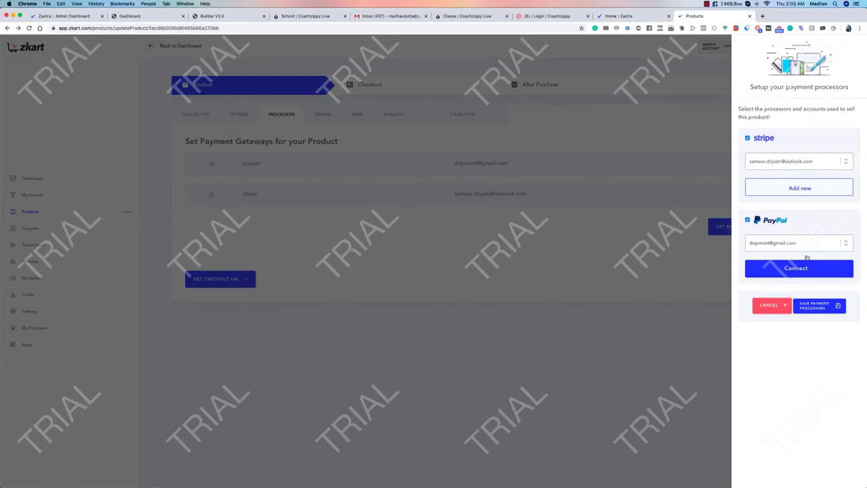
left_click(772, 305)
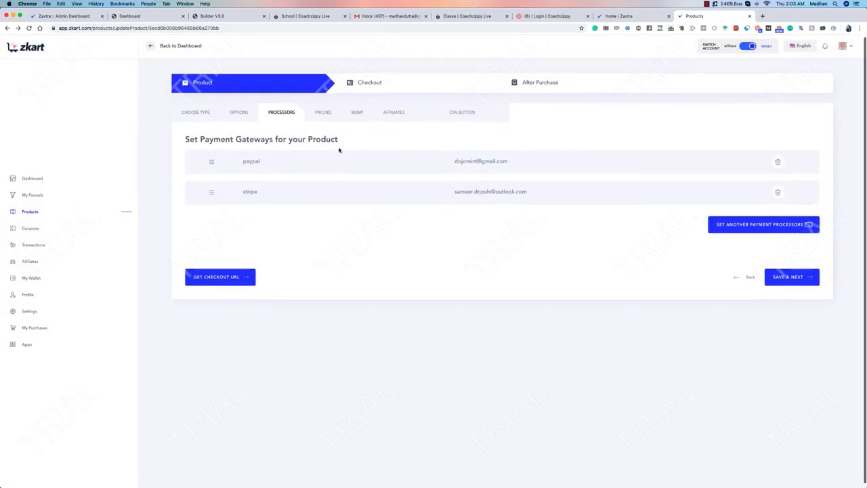
Step: View the product's existing pricing options and the Pay Your Own Price setup, cancelling without saving
left_click(323, 113)
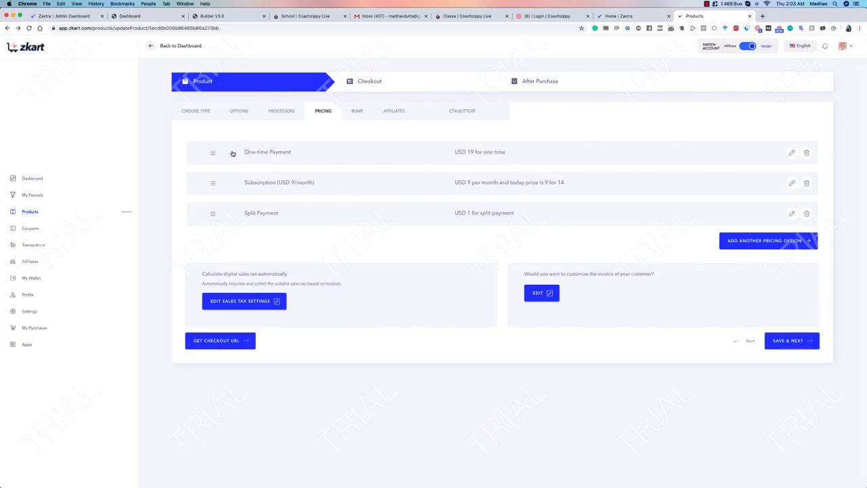
scroll(269, 223, "down", 1)
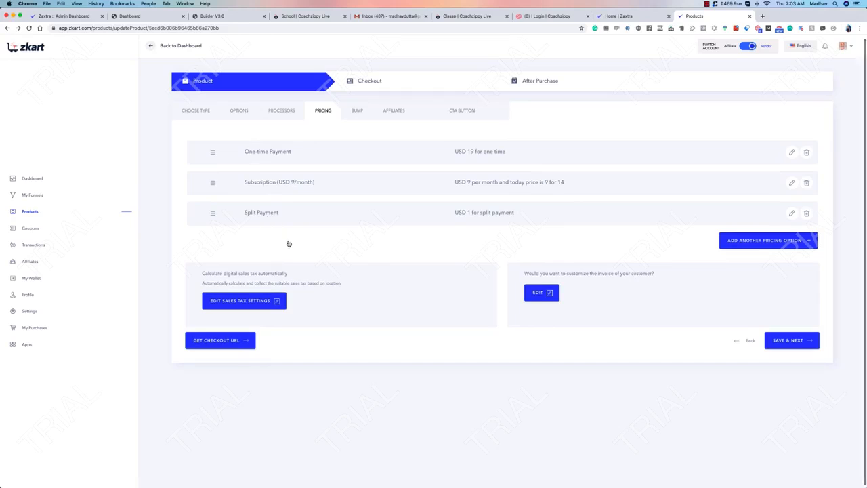
left_click(753, 241)
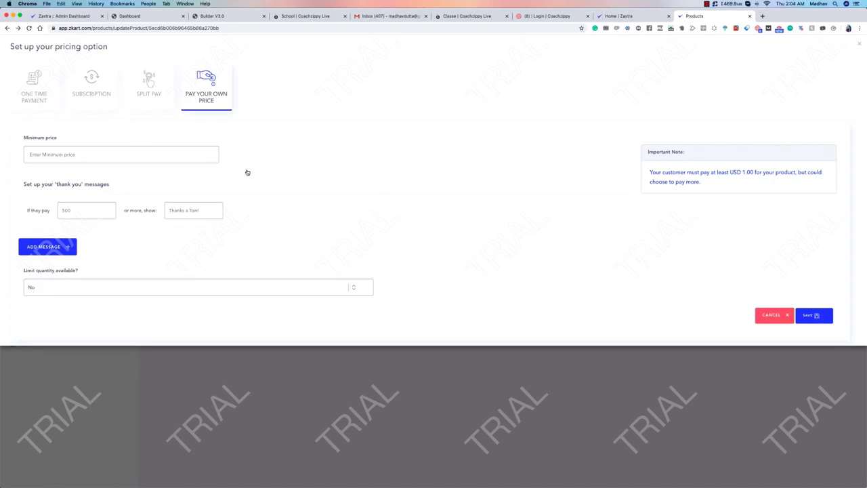
left_click(771, 314)
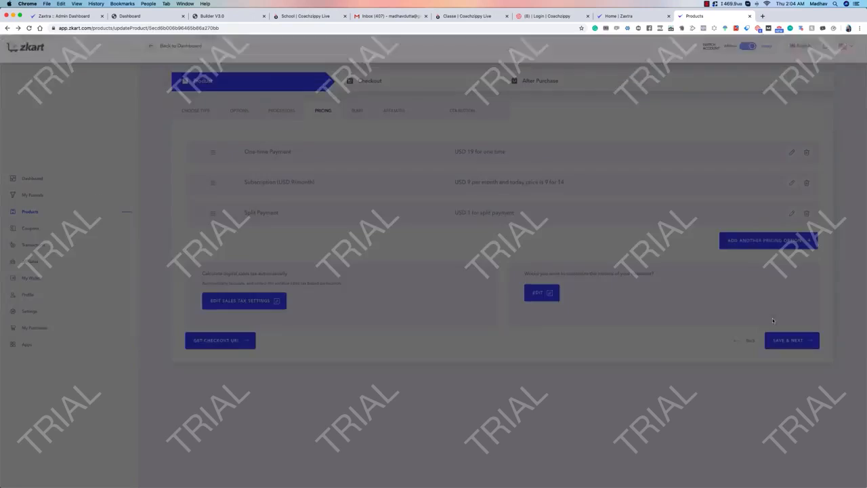
Step: Delete the product's one-time payment, subscription and split payment pricing options
left_click(806, 153)
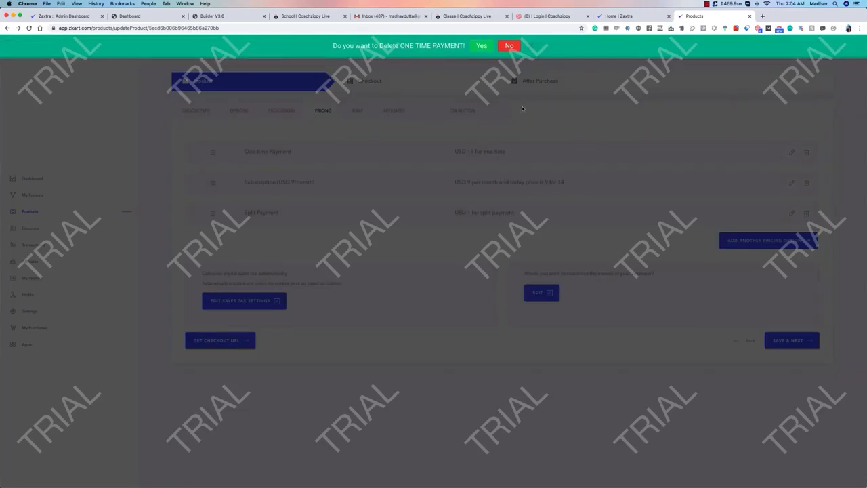
left_click(482, 45)
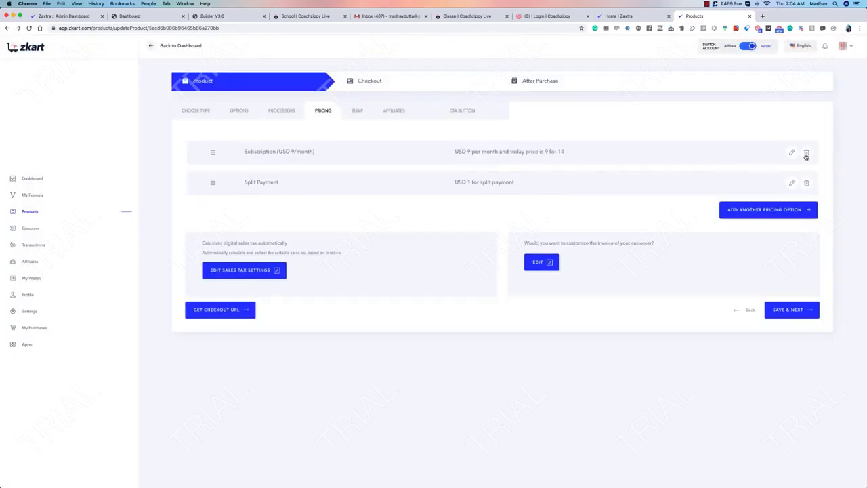
left_click(806, 153)
left_click(473, 45)
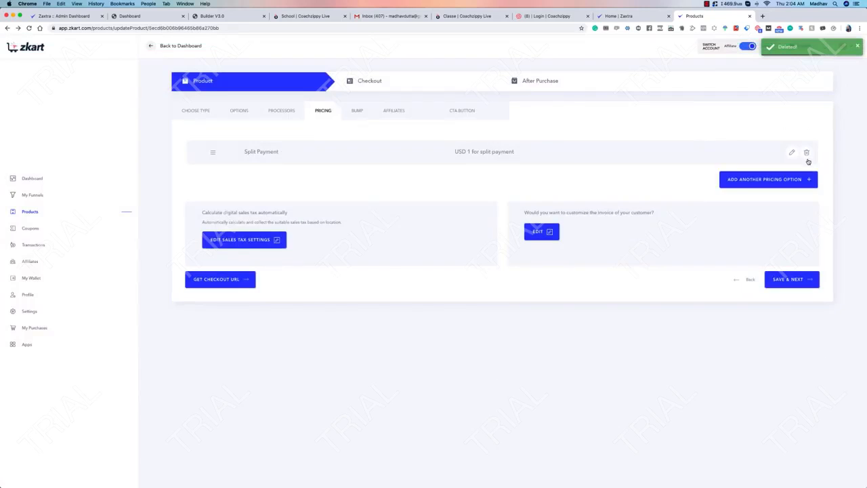
left_click(806, 152)
left_click(474, 44)
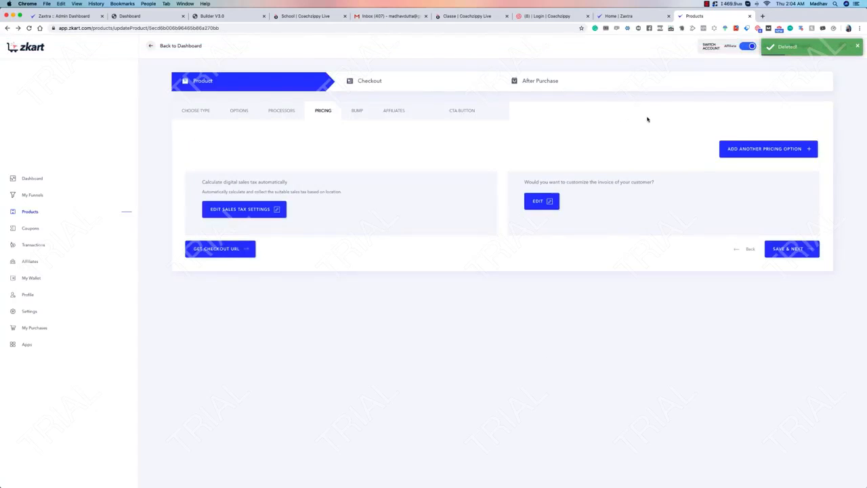
Step: Start a new pricing option, look through the pricing types, and set a One Time Payment price of 99
left_click(736, 150)
left_click(82, 91)
left_click(135, 92)
left_click(192, 92)
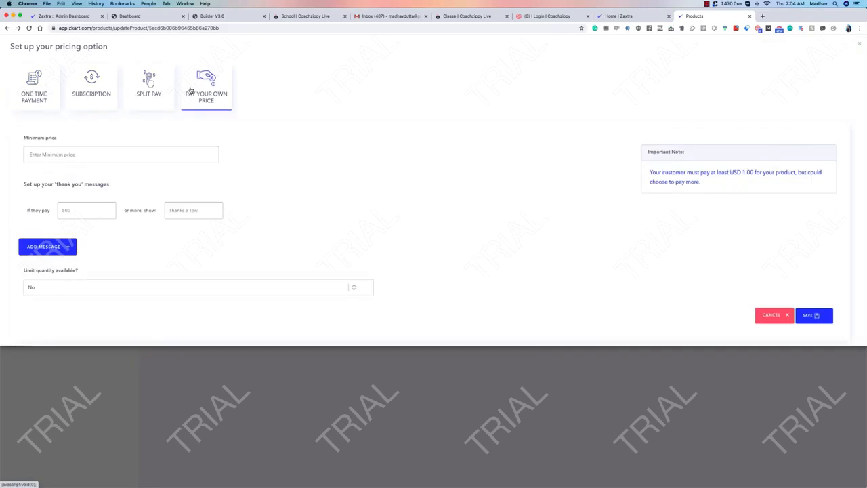
left_click(34, 90)
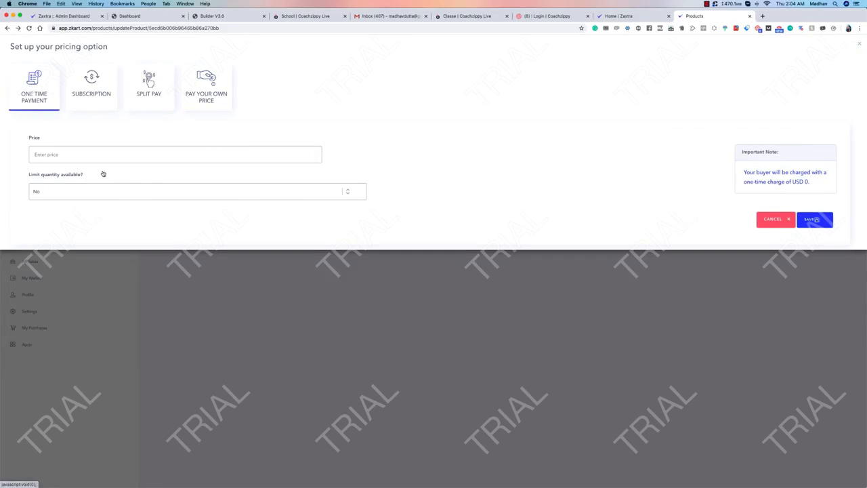
left_click(70, 156)
type("99")
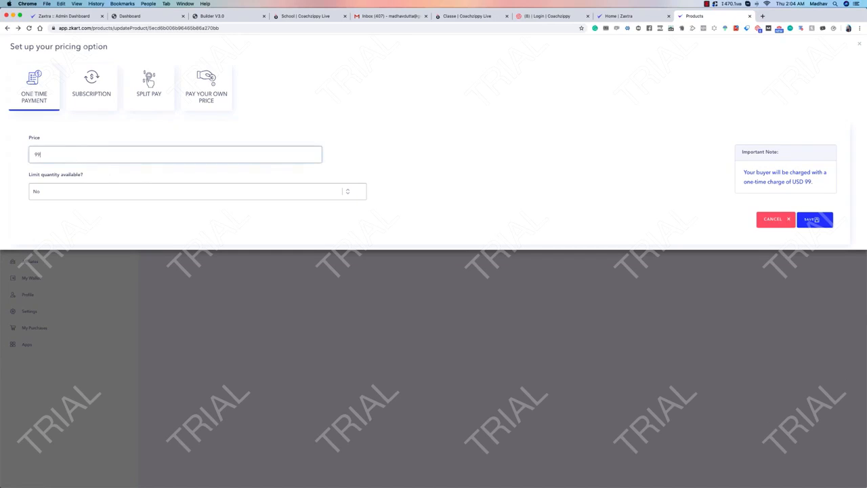
Step: Try limiting the available quantity of the one-time payment option to 9
left_click(116, 195)
left_click(188, 196)
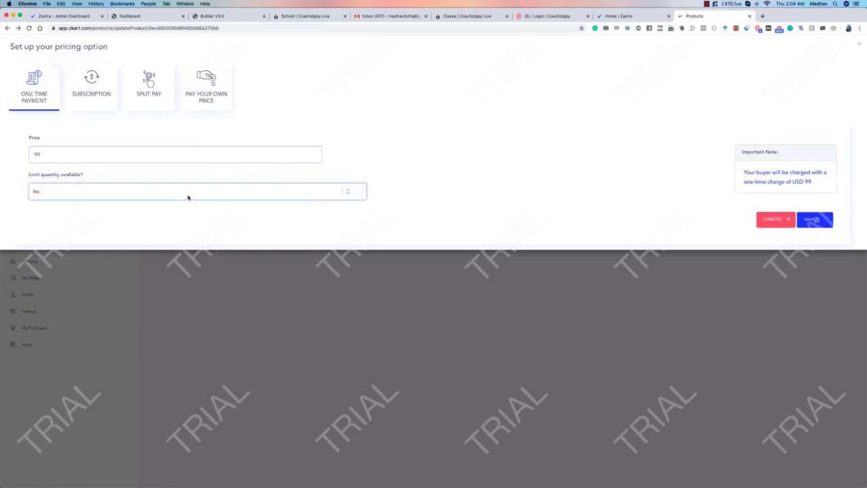
left_click(134, 193)
left_click(136, 188)
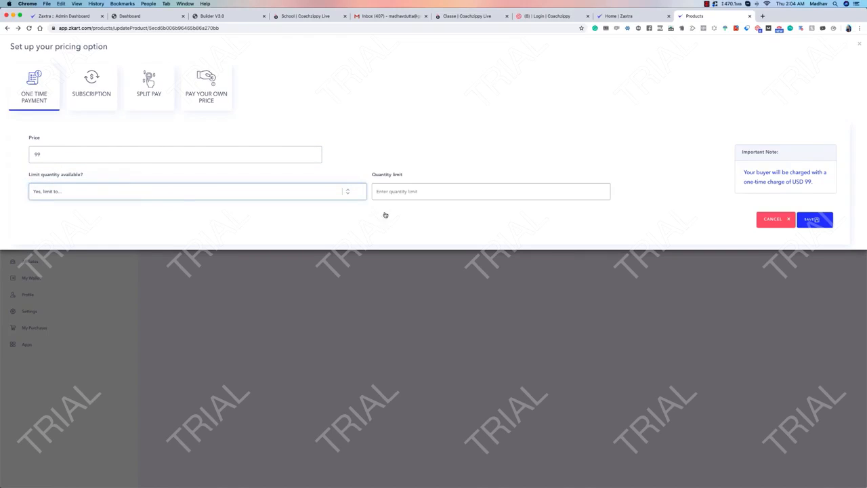
left_click(405, 193)
type("9")
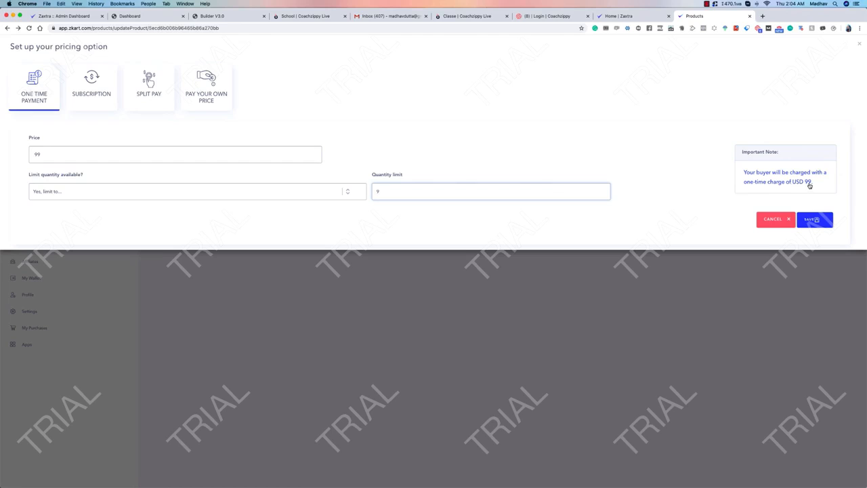
key("BackSpace")
Step: Set the quantity limit to No and save the one-time payment option
left_click(345, 190)
left_click(266, 197)
left_click(266, 197)
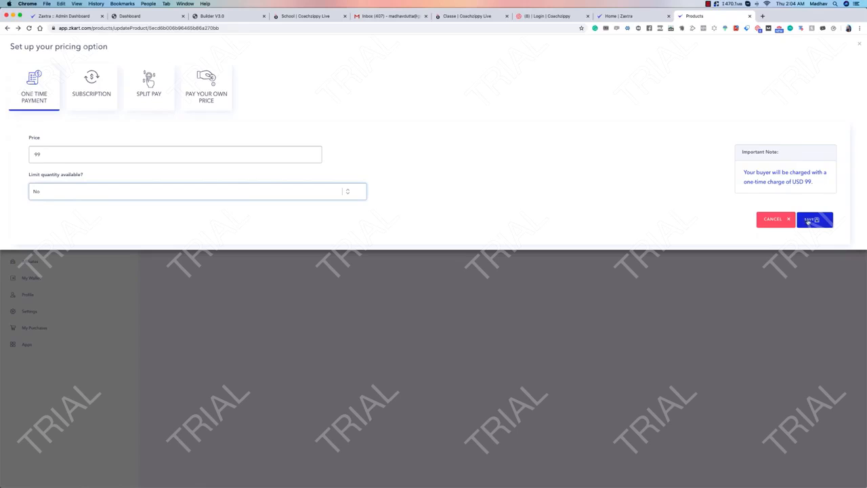
left_click(810, 220)
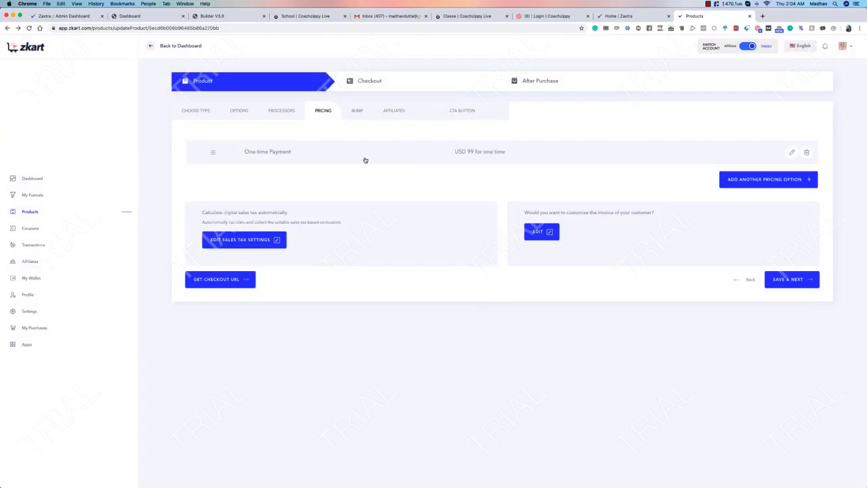
Step: Start a Subscription pricing option and try the billing frequencies from Day through Yearly
left_click(789, 177)
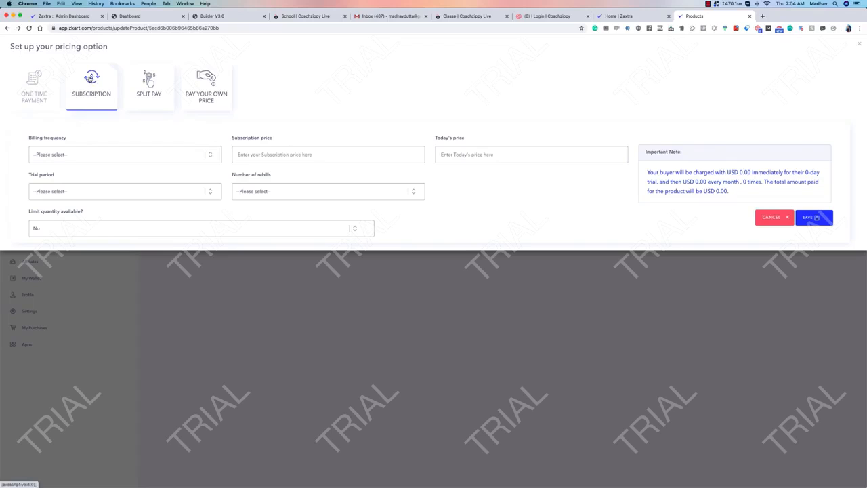
left_click(103, 157)
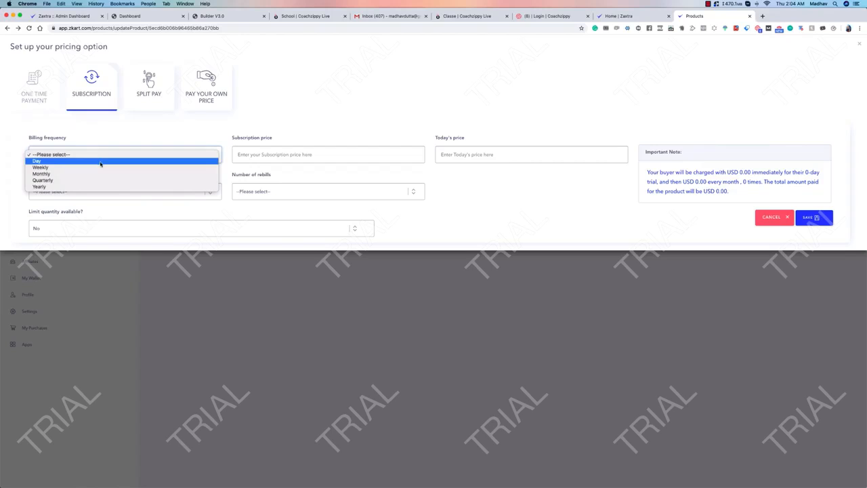
left_click(66, 161)
left_click(79, 155)
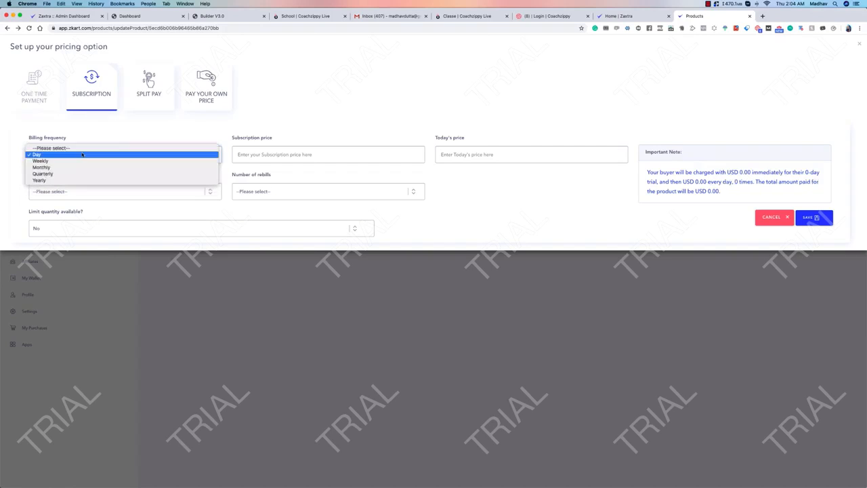
left_click(78, 160)
left_click(80, 157)
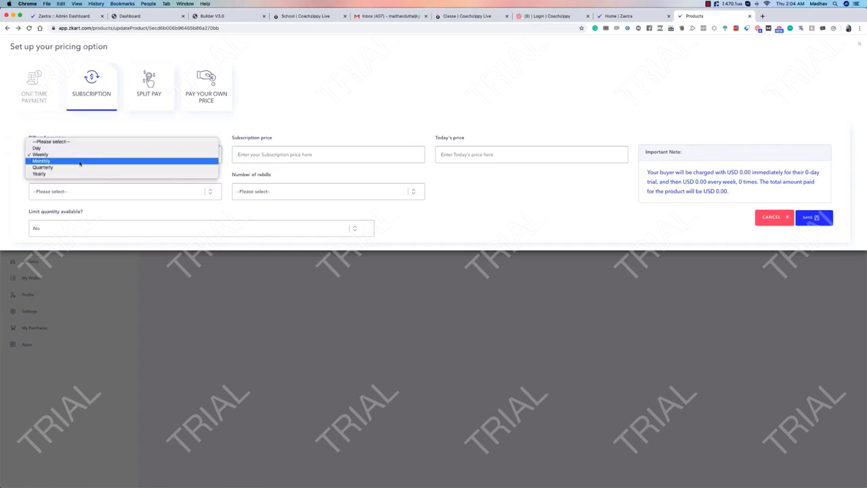
left_click(80, 161)
left_click(81, 161)
left_click(80, 161)
left_click(81, 155)
left_click(79, 162)
left_click(78, 161)
left_click(84, 141)
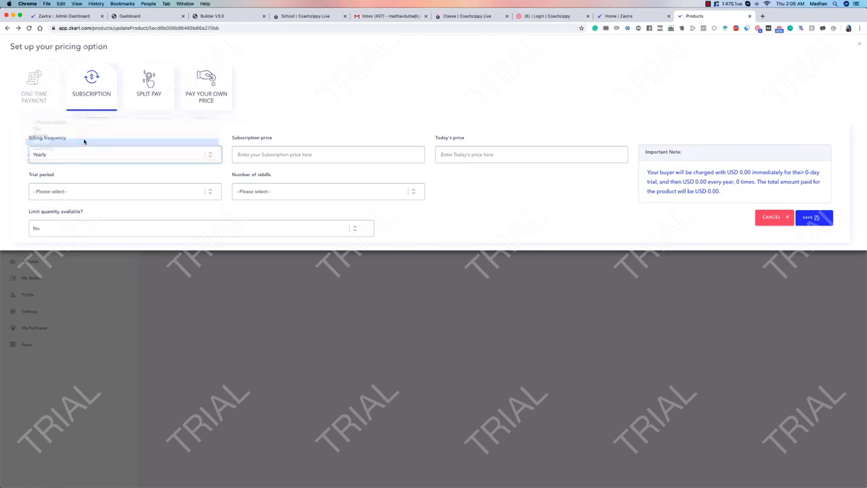
left_click(75, 156)
left_click(67, 167)
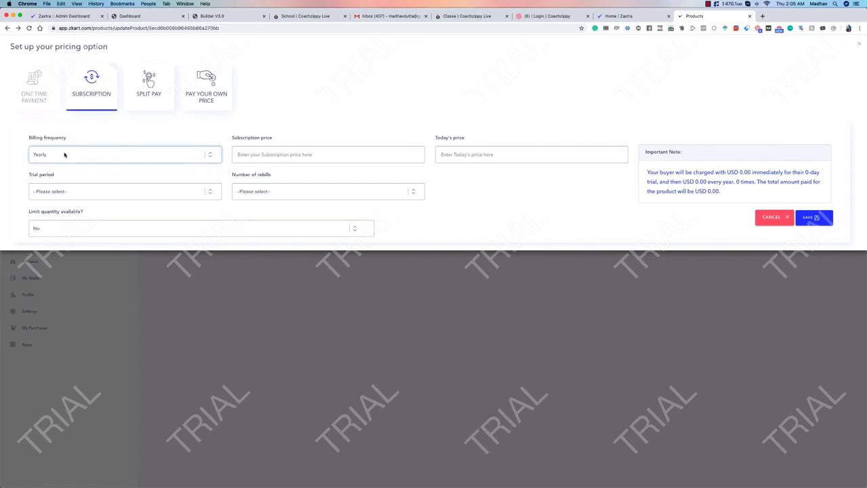
Step: Set the billing frequency to Monthly and the subscription price to 9
left_click(89, 153)
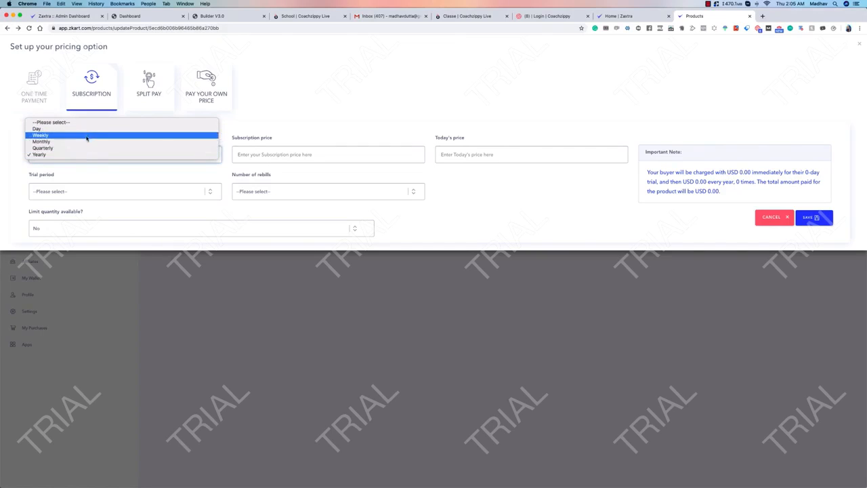
left_click(86, 142)
left_click(260, 155)
type("0")
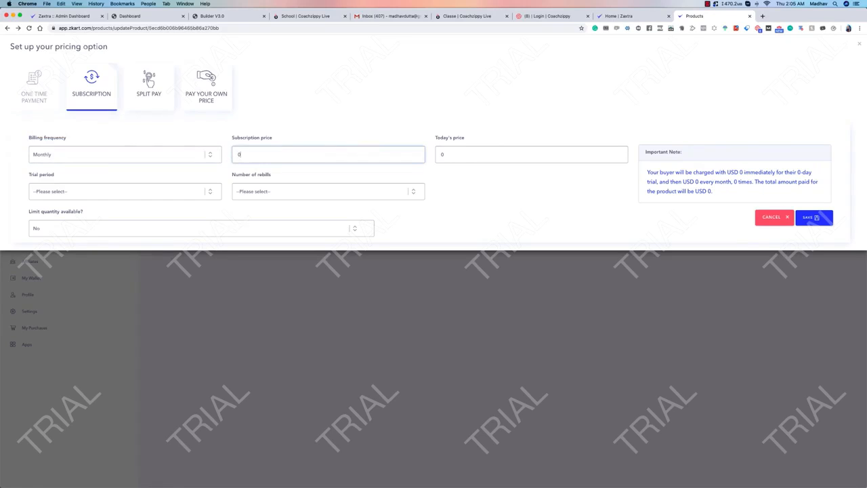
key("BackSpace")
type("9")
Step: Set today's price for the subscription to 1
double_click(442, 154)
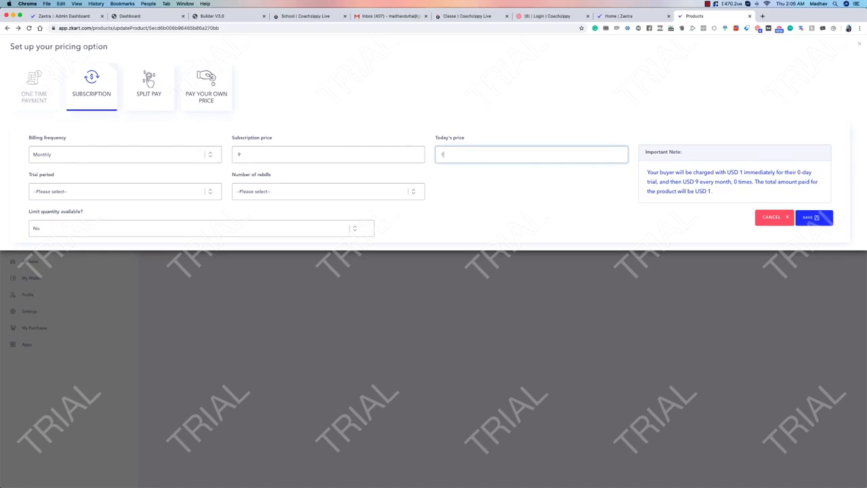
type("1")
key("BackSpace")
type("0")
key("BackSpace")
type("1")
Step: Try a 3-day trial period for the subscription, then set it to 7 days
left_click(177, 194)
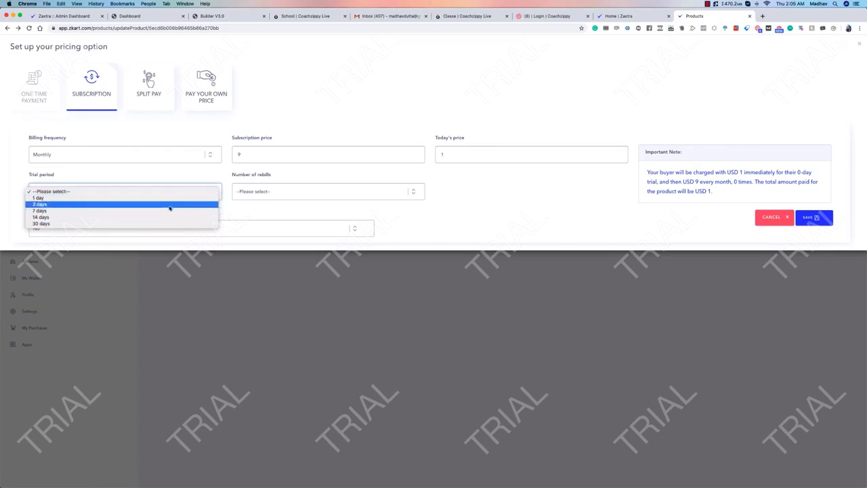
left_click(167, 205)
left_click(164, 193)
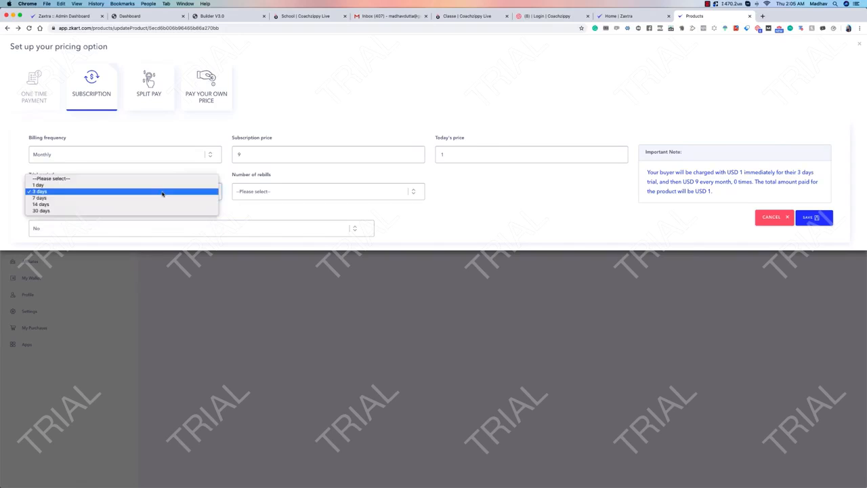
left_click(163, 197)
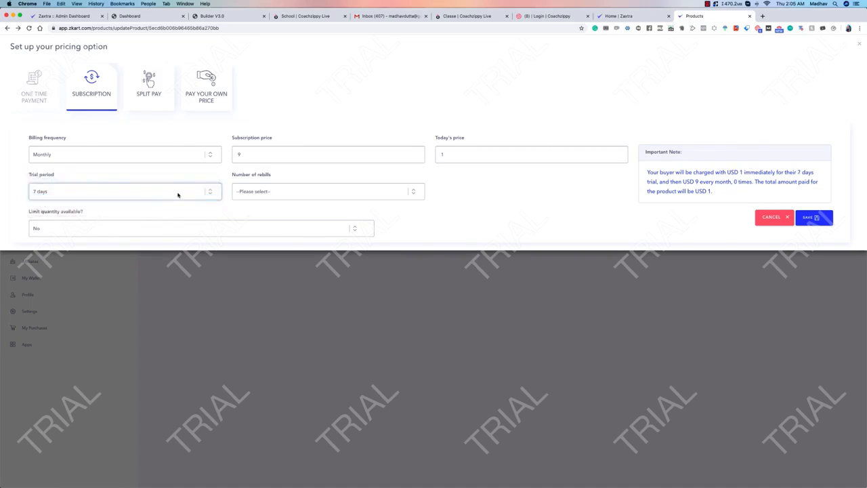
Step: Try a custom count of 500 rebills for the subscription, then the Indefinite option
left_click(285, 194)
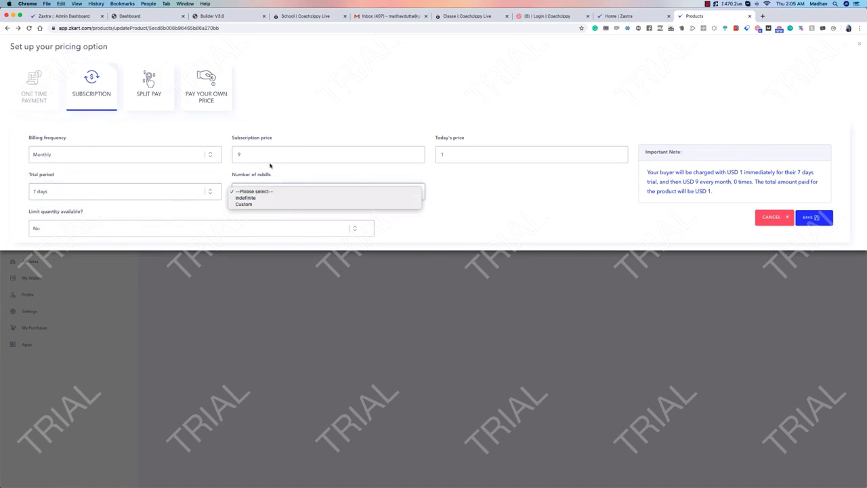
left_click(274, 204)
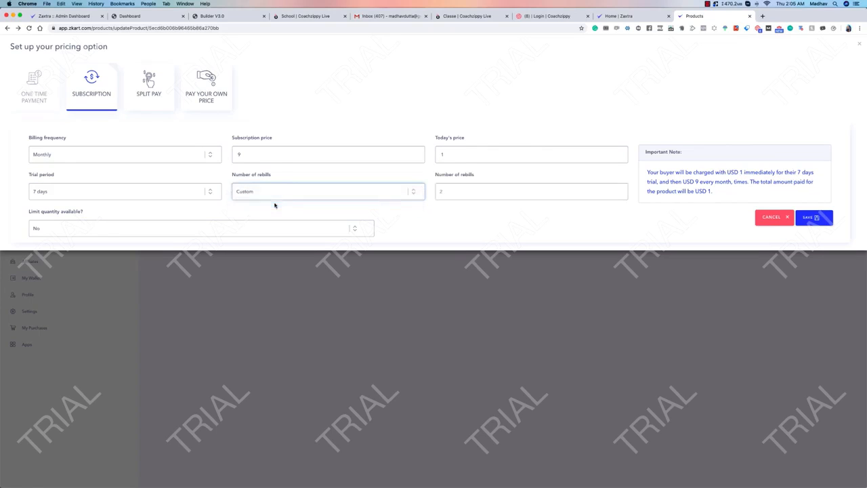
left_click(454, 192)
type("500")
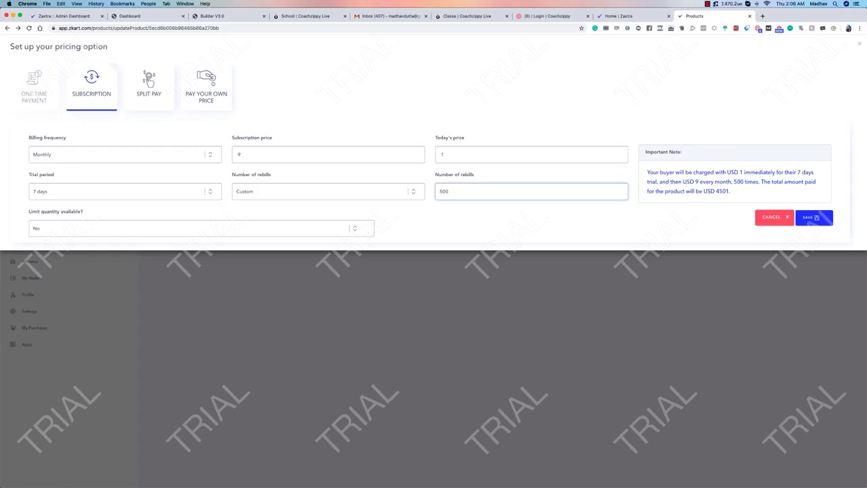
key("BackSpace")
key("BackSpace")
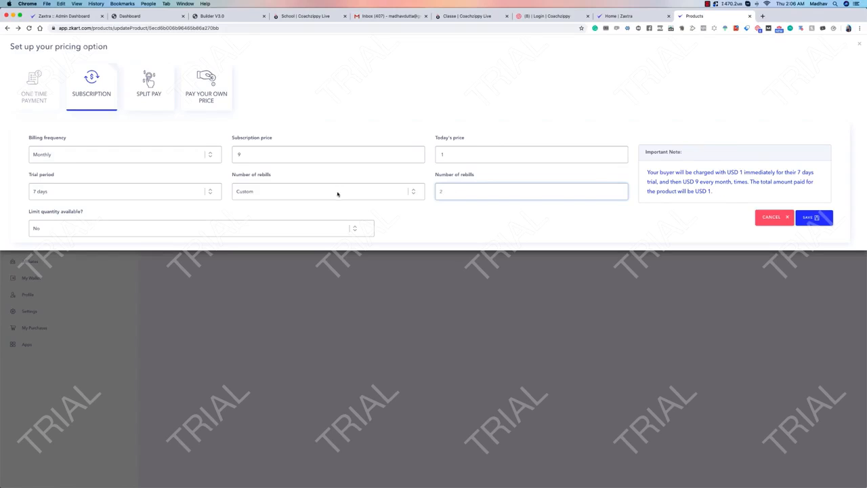
left_click(338, 194)
left_click(325, 187)
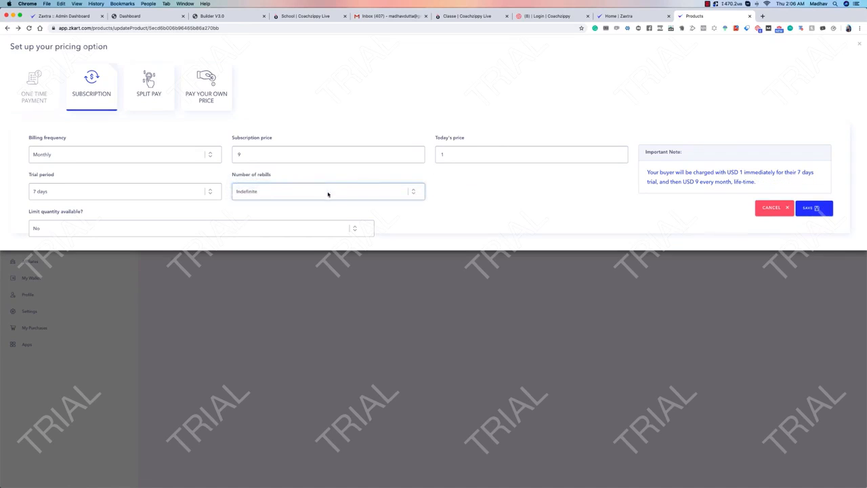
Step: Try a subscription price of 99 with a custom count of 12 rebills
left_click(328, 194)
left_click(327, 197)
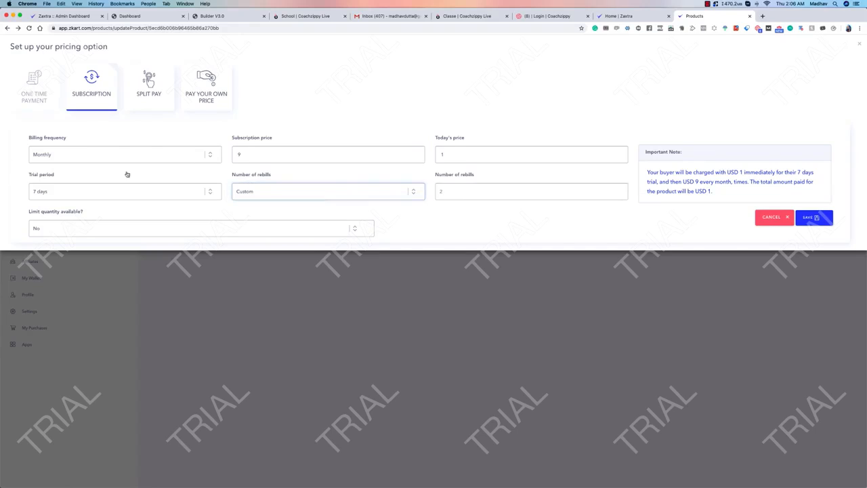
double_click(268, 153)
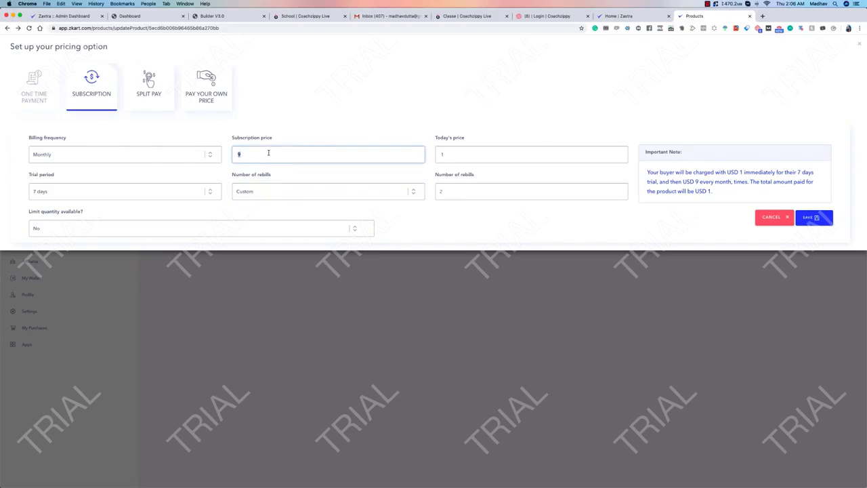
type("99")
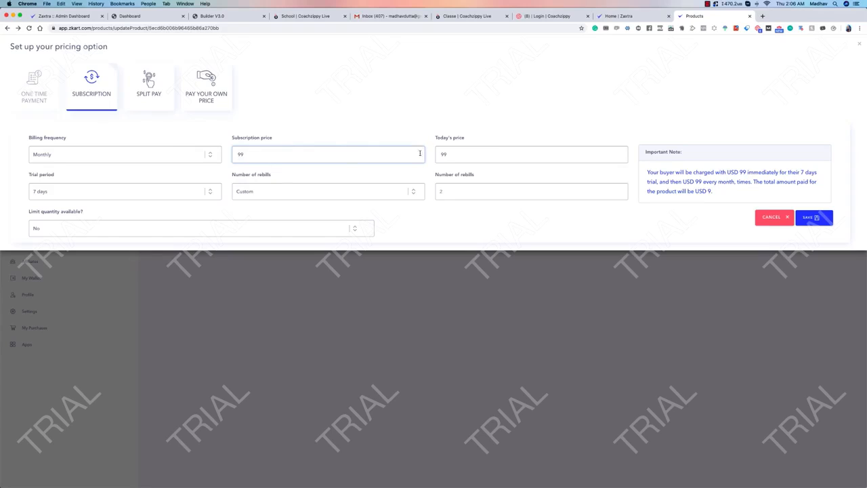
left_click(352, 191)
left_click(353, 188)
left_click(491, 191)
type("12")
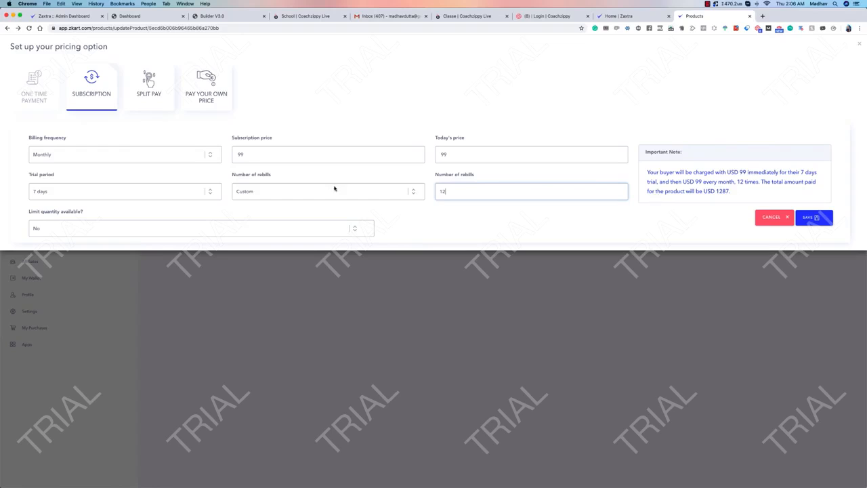
Step: Try custom rebill counts of 60 and 0 for the subscription
left_click_drag(464, 190, 432, 193)
type("60")
left_click_drag(481, 190, 384, 184)
type("0")
Step: Set the number of rebills to Indefinite and the subscription price to 9
left_click(371, 195)
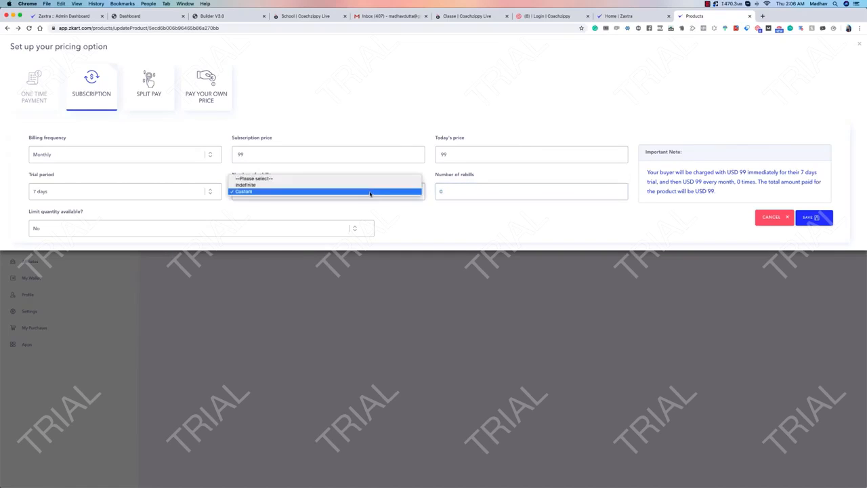
left_click(371, 186)
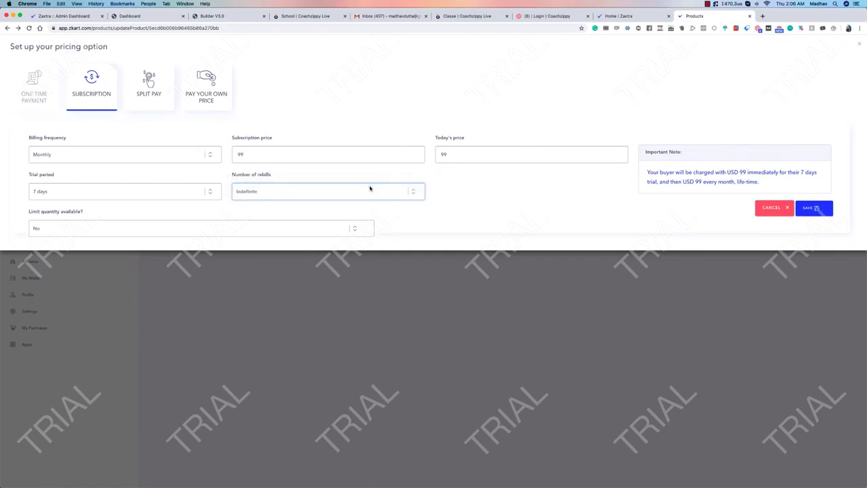
double_click(296, 158)
type("9")
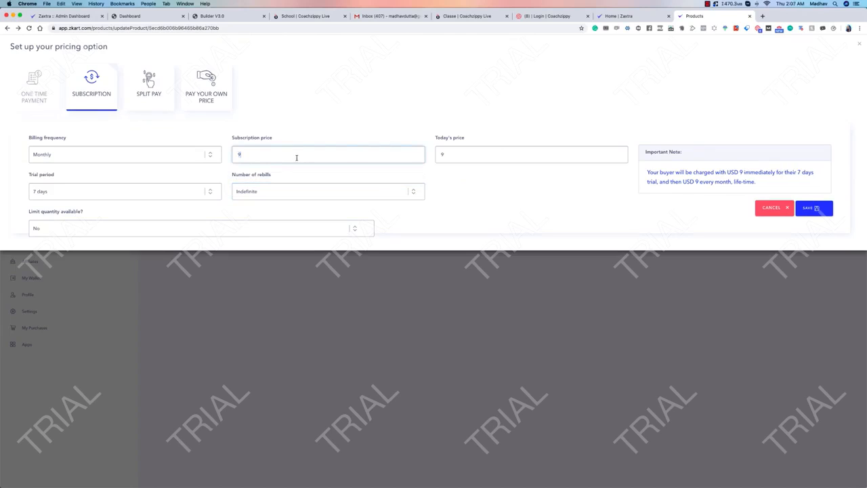
Step: Try a today's price of 1, then set it to 0 with no quantity limit and save the subscription option
left_click(459, 153)
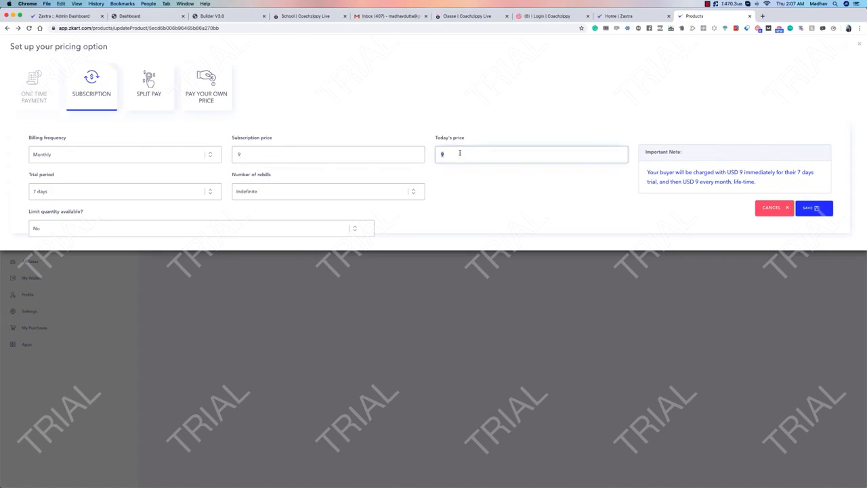
left_click(63, 224)
left_click(461, 220)
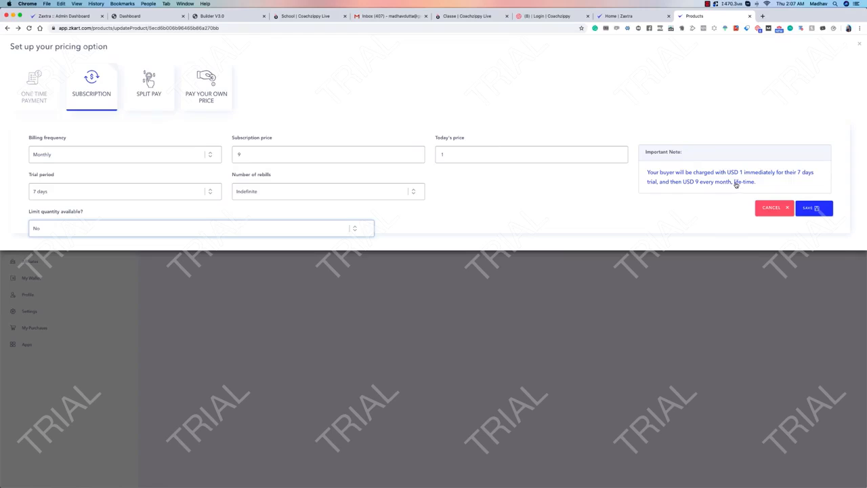
double_click(501, 160)
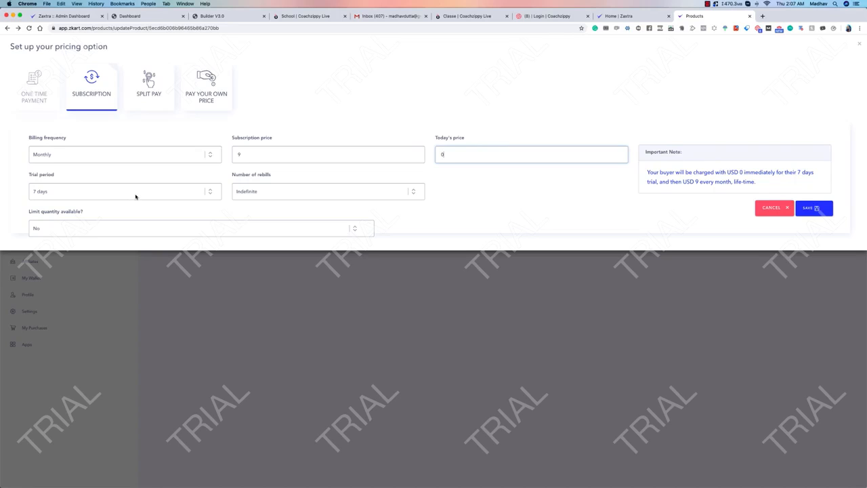
left_click(820, 210)
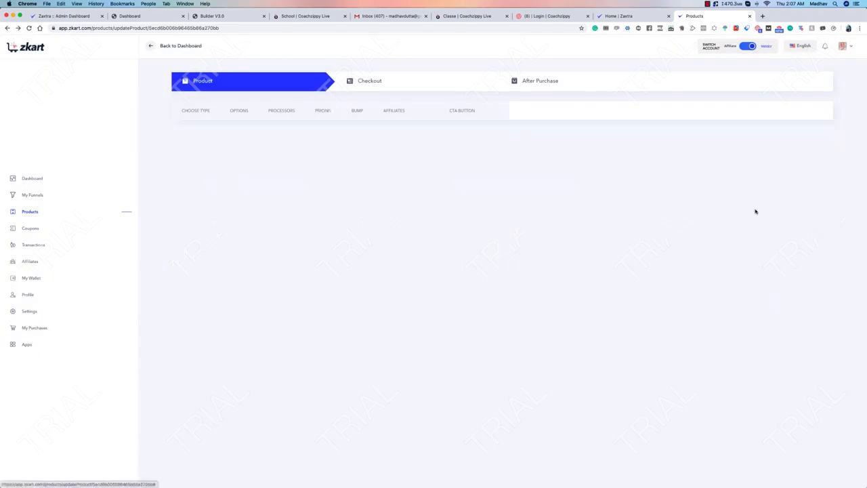
Step: Add a Split Pay pricing option with a price of 35 and 3 payments including today
left_click(755, 211)
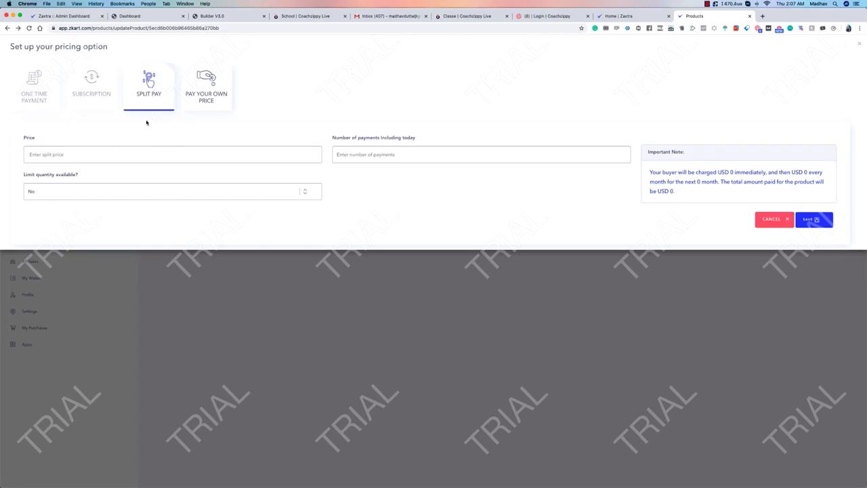
left_click(106, 152)
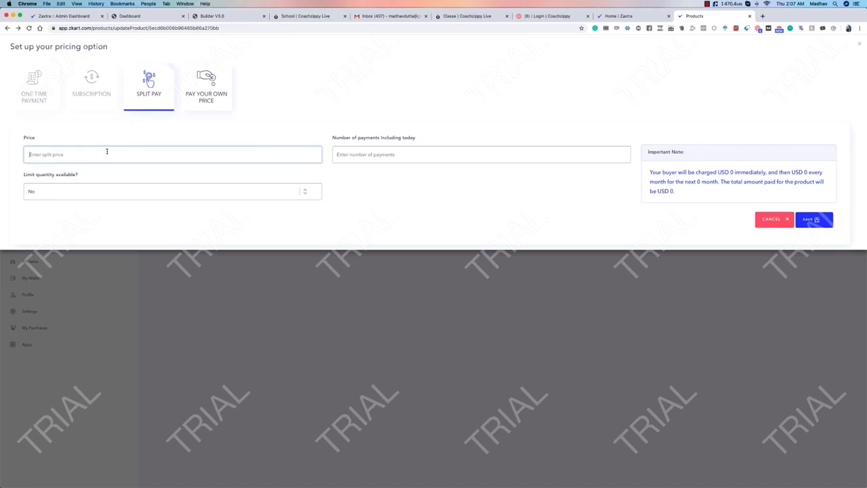
type("3")
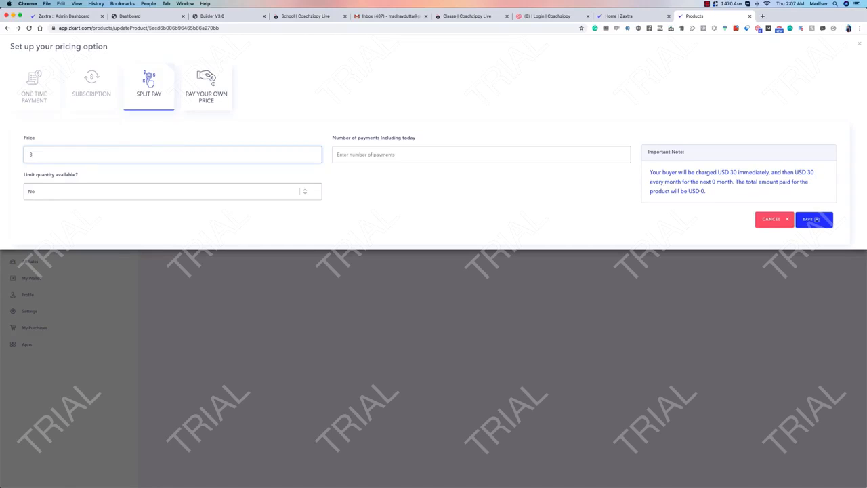
type("05")
left_click(340, 155)
type("3")
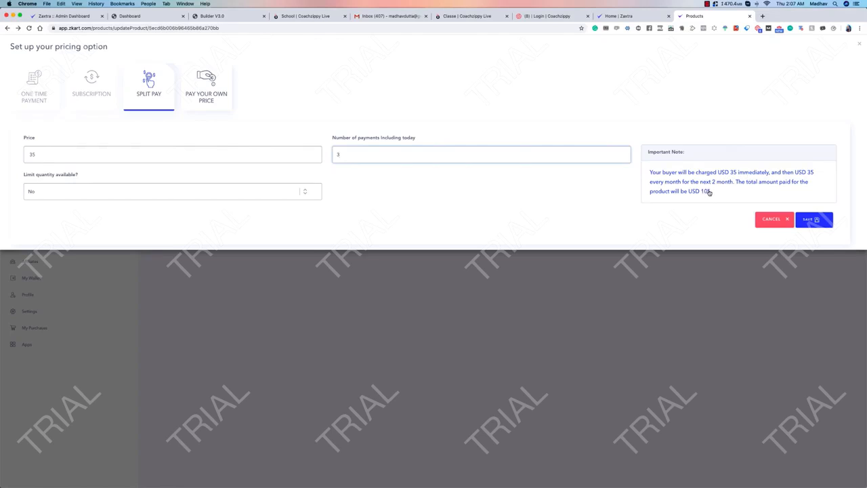
Step: Set the split price to 40, re-enter 3 as the number of payments, and save the pricing option
double_click(57, 156)
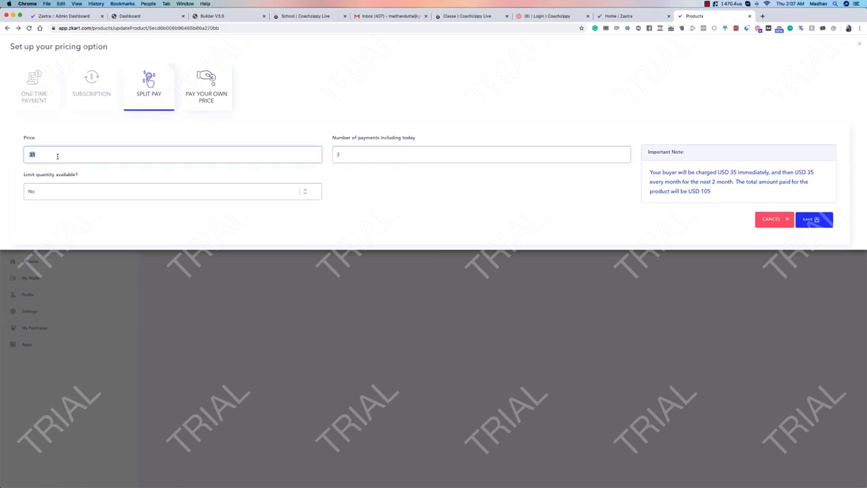
type("40")
left_click(619, 202)
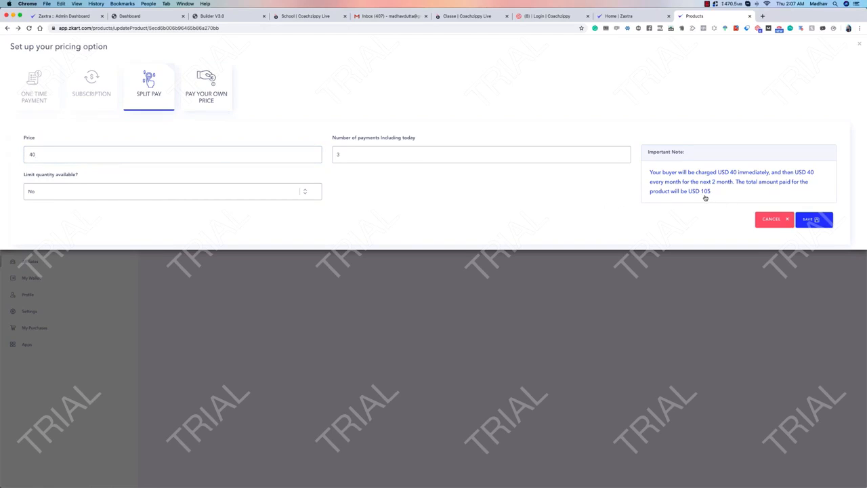
left_click(432, 155)
key("BackSpace")
type("3")
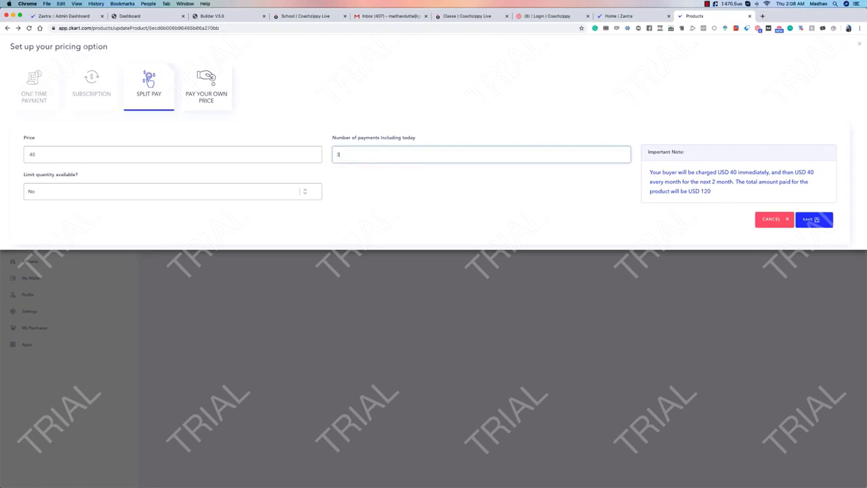
left_click(666, 215)
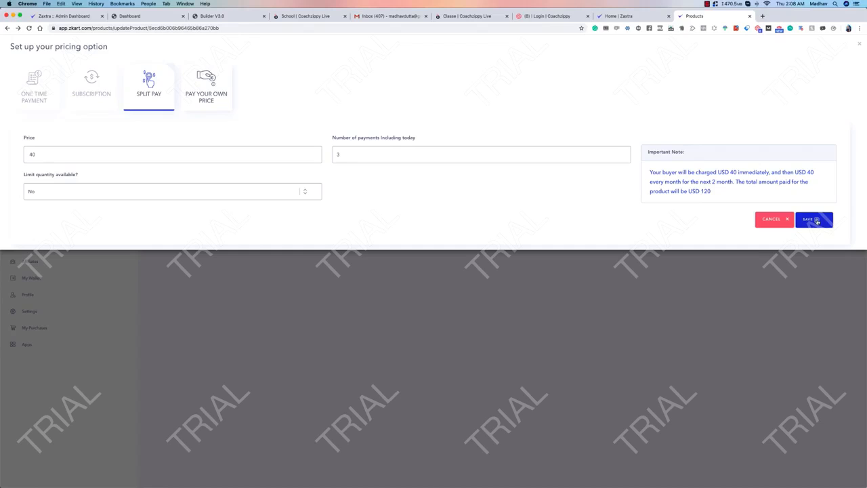
left_click(817, 220)
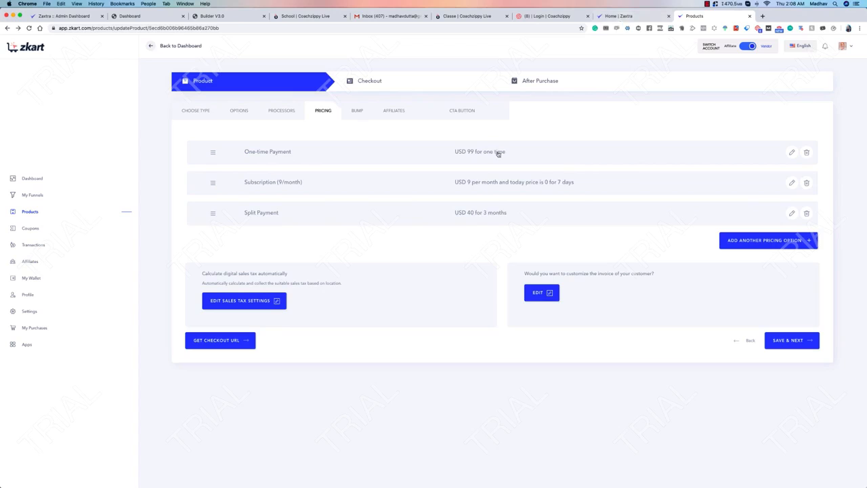
Step: Replace the CGST and SGST entries in the product's sales tax settings with VAT at 8%
left_click(245, 302)
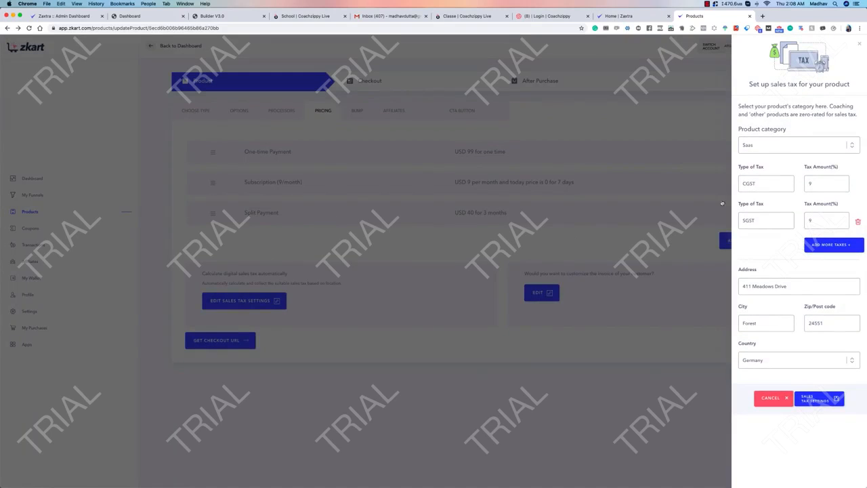
left_click(858, 222)
left_click(858, 185)
left_click(759, 182)
type("VAT")
left_click(821, 184)
type("8")
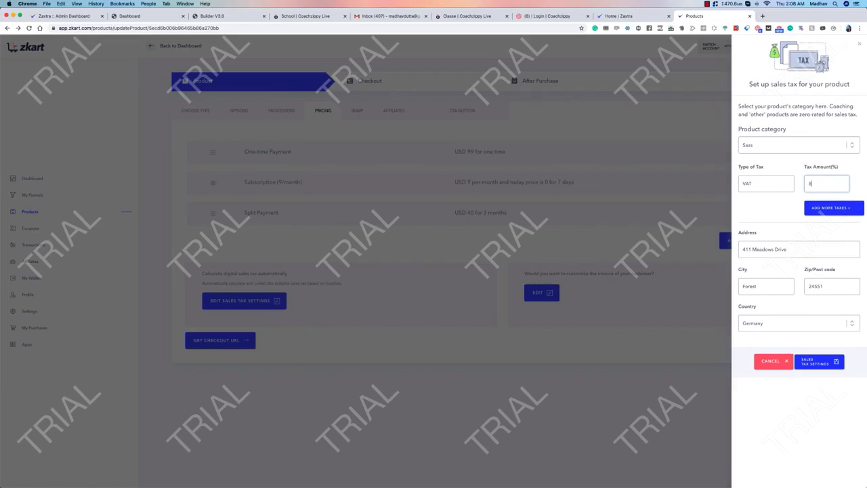
Step: Review the product category options, keep Saas, and save the sales tax settings
left_click(762, 142)
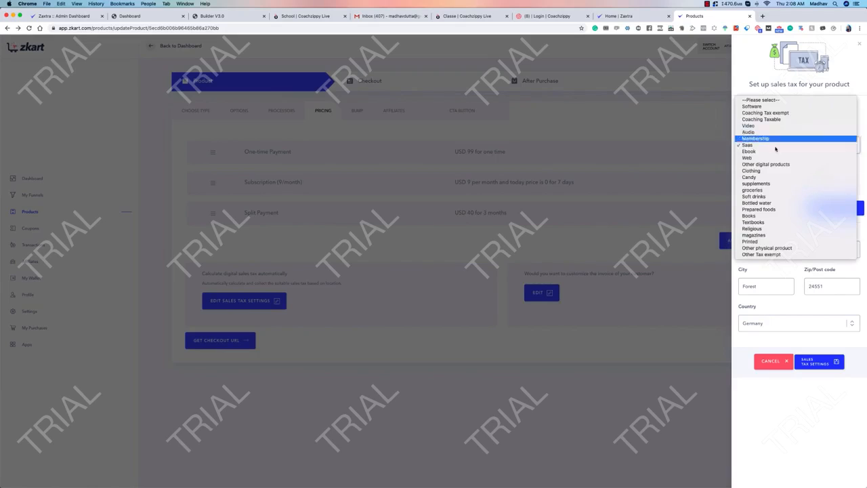
left_click(861, 117)
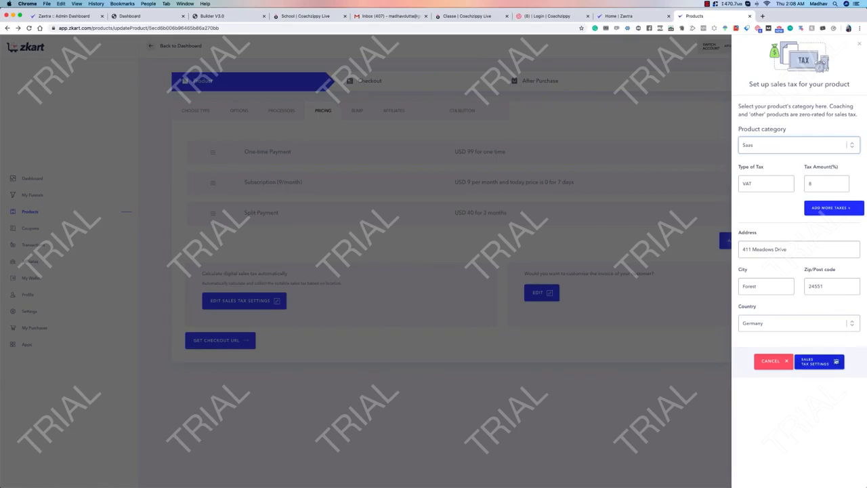
left_click(827, 364)
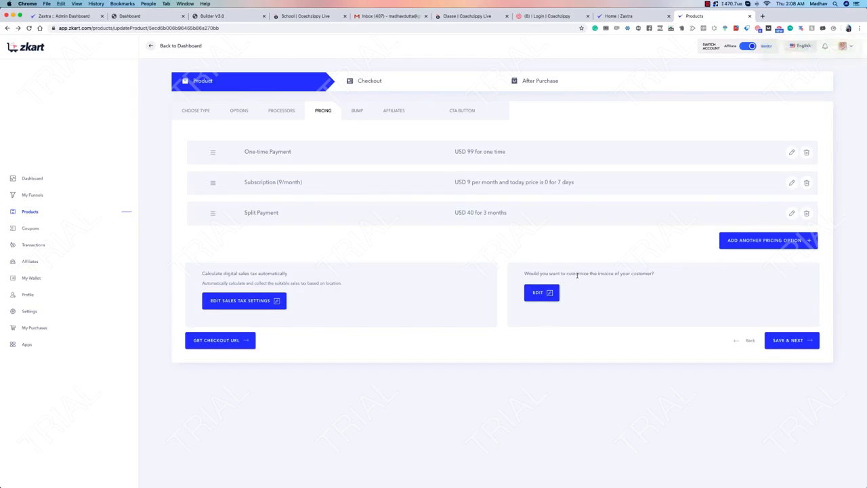
Step: Open the customer invoice customization and add a comma after "Hey" in the invoice message
left_click(542, 292)
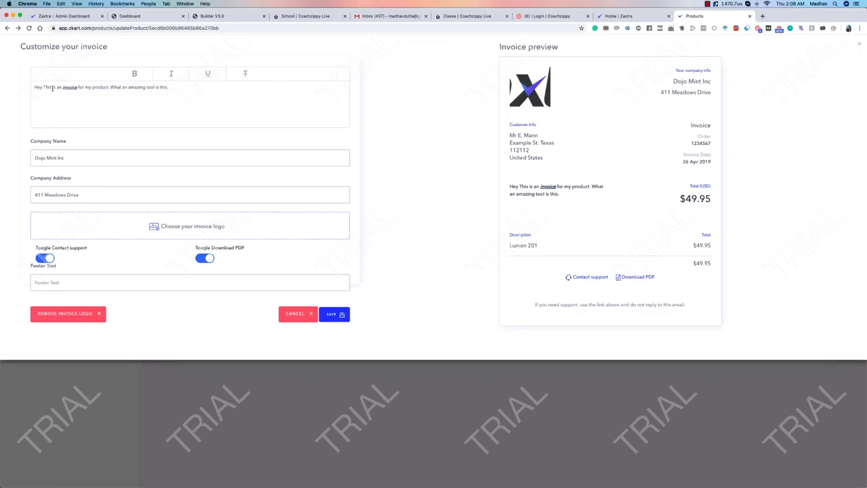
left_click(204, 90)
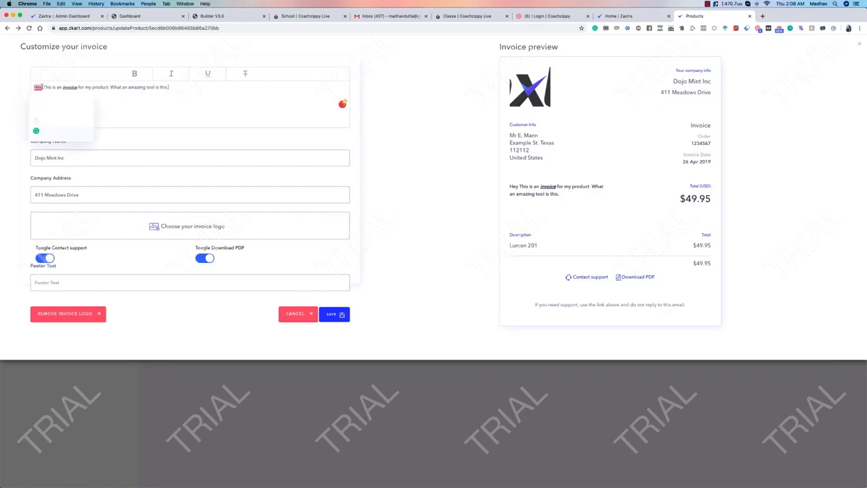
type(",")
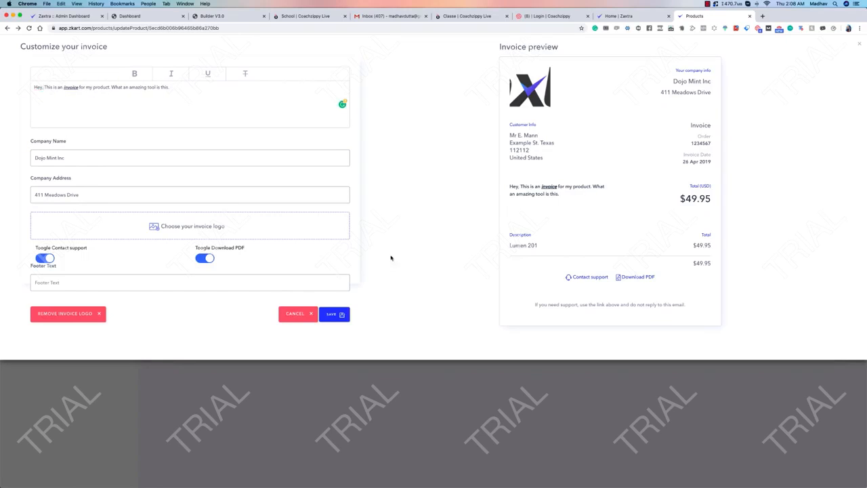
Step: Try appending filler text to the end of the invoice message, then remove it
left_click_drag(510, 186, 563, 195)
left_click(568, 198)
type("dfgdgd gd gdf dgdf gdgdfgdgdfgdgdfgdgdfgdgdfgdgdfg")
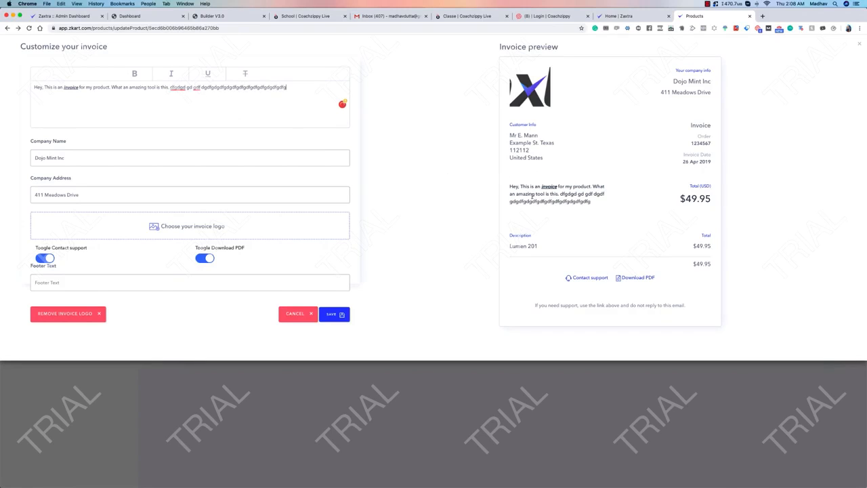
left_click_drag(175, 89, 287, 89)
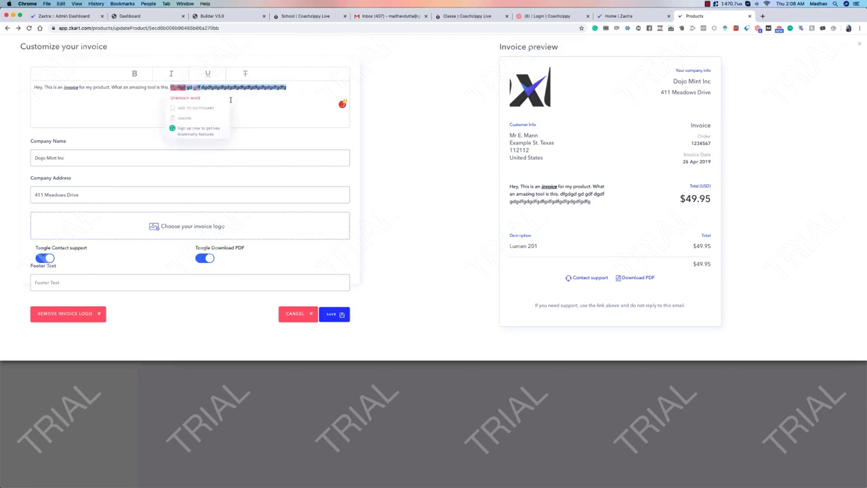
key("BackSpace")
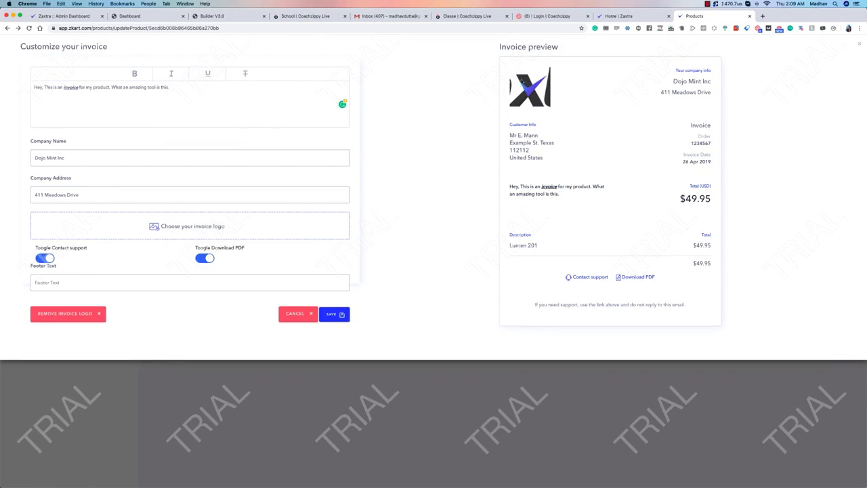
Step: Try filler text in the invoice footer, then clear it
left_click(60, 279)
type("fdgdgdf dgdfgg")
key("super+a")
key("BackSpace")
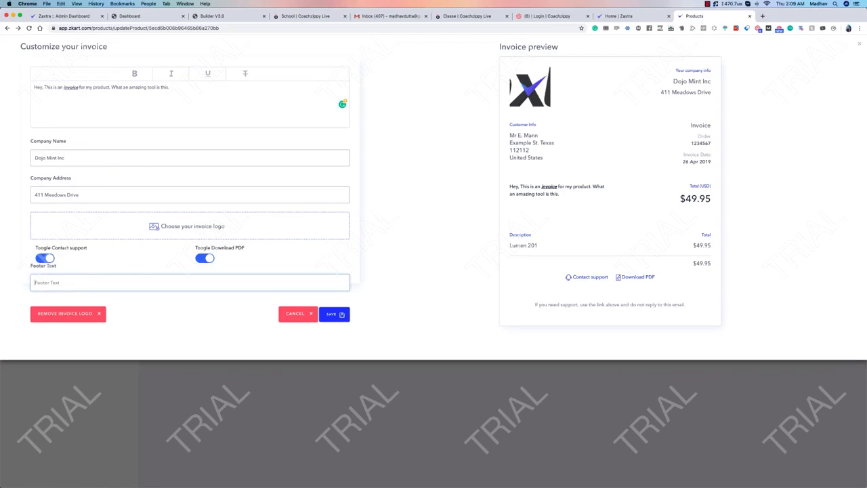
Step: Try adding "sdfsdfs" after the invoice's company name, then remove it
left_click(83, 158)
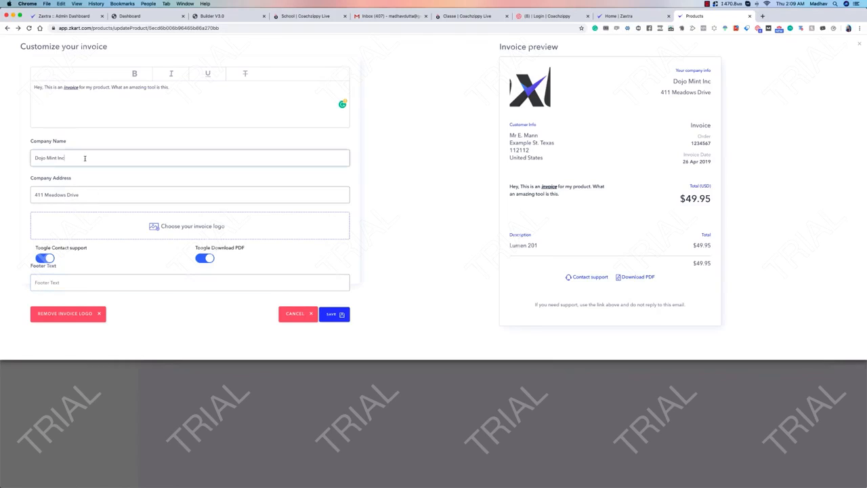
type("sdfsdfs")
left_click_drag(111, 160, 64, 160)
key("BackSpace")
Step: Choose Coachzippy-Logo.png from the Desktop as the invoice logo, previewing the image first
left_click(153, 228)
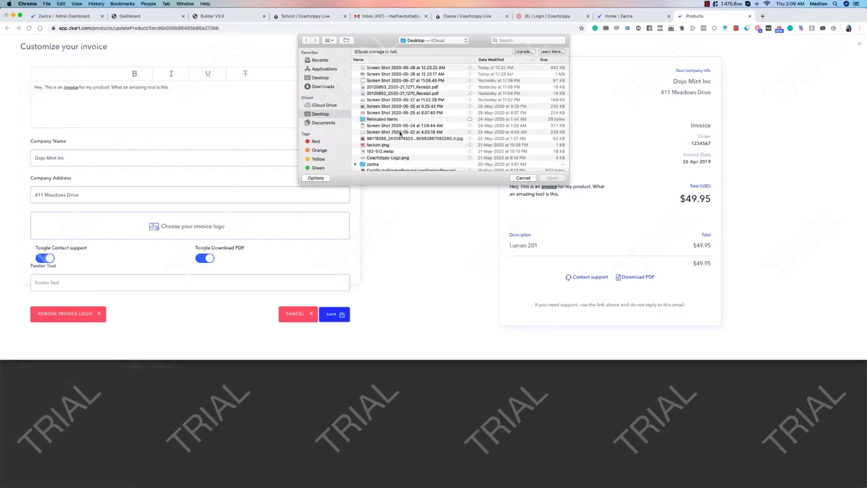
scroll(427, 121, "down", 5)
left_click(458, 95)
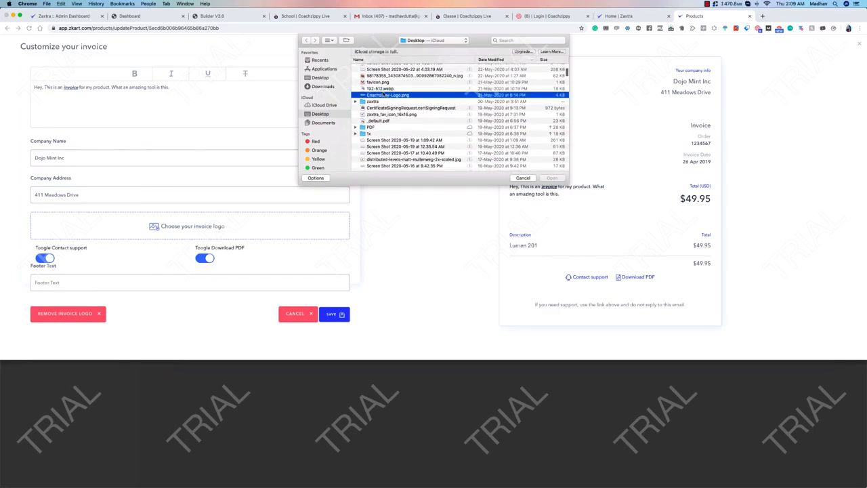
key("space")
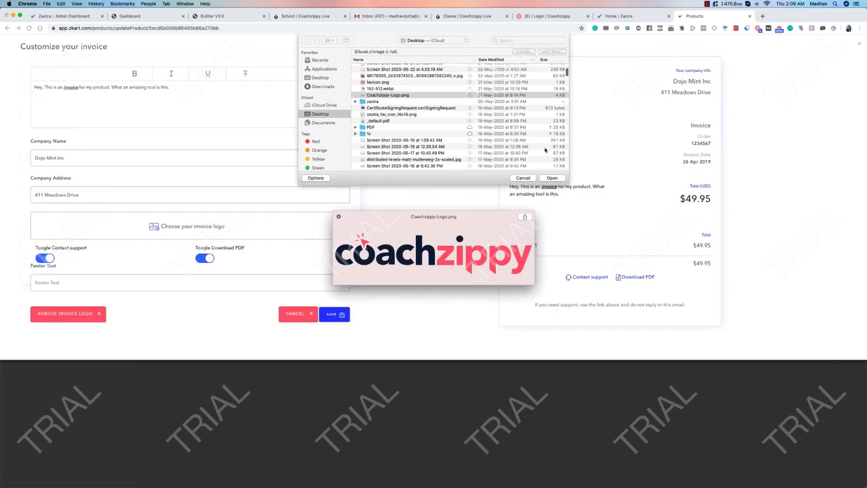
left_click(554, 177)
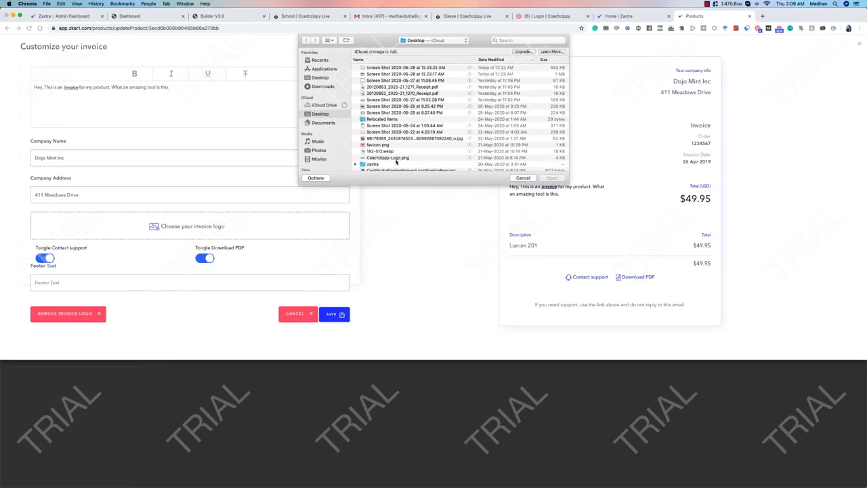
Step: Use Coachzippy-Logo.png as the invoice logo, crop it to the letter "o" with the red arrow, and save the invoice
double_click(420, 158)
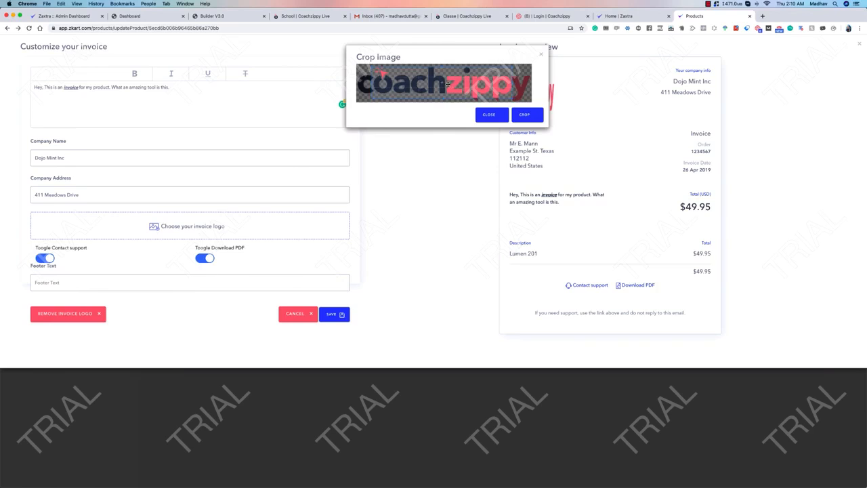
left_click_drag(511, 81, 397, 104)
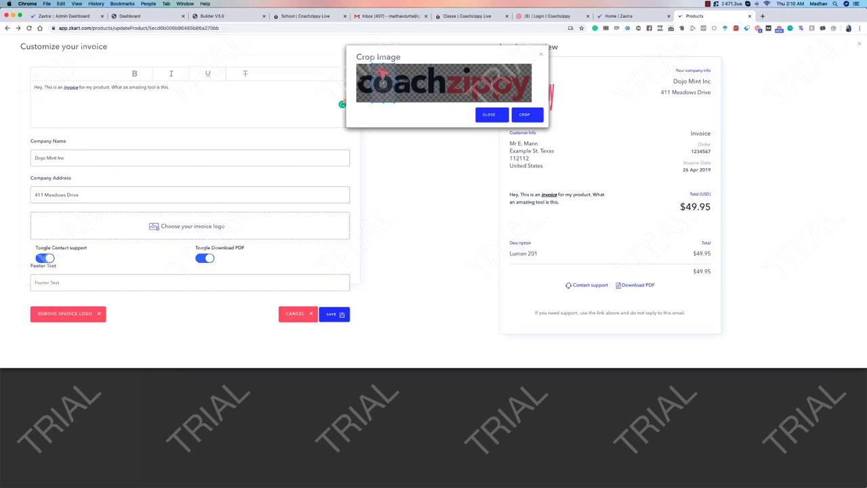
left_click(524, 115)
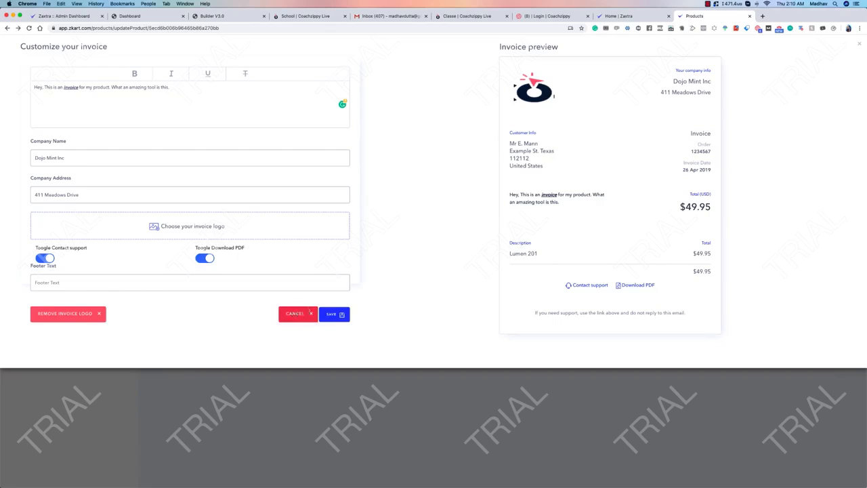
left_click(326, 315)
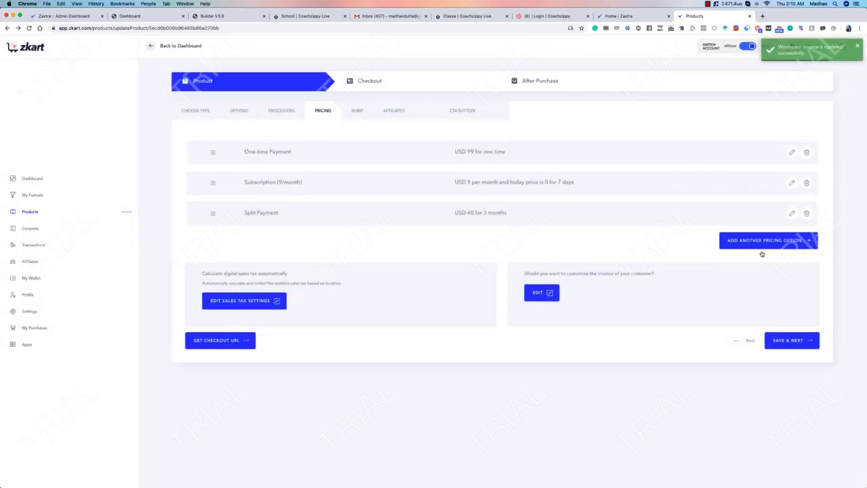
Step: Save the pricing settings, continue to the bump offer, and review its checkbox label, headline and description
left_click(790, 343)
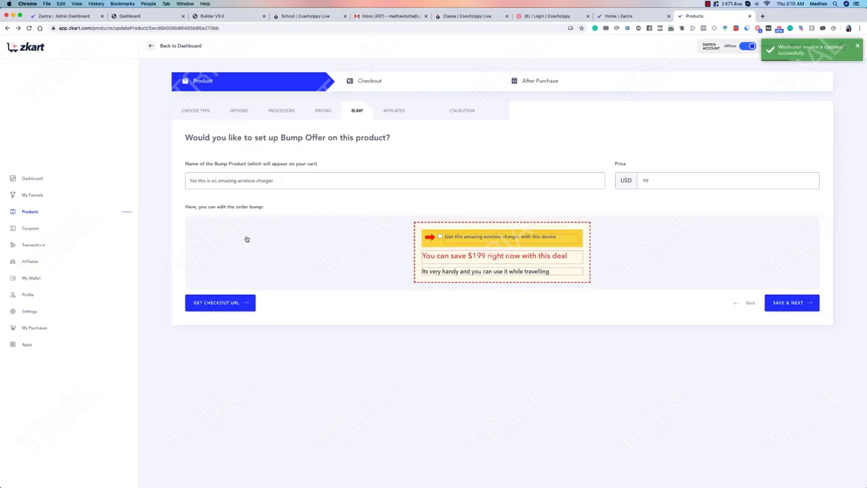
left_click_drag(274, 137, 346, 139)
left_click(341, 139)
double_click(473, 237)
left_click_drag(526, 238, 558, 242)
left_click(562, 241)
left_click(515, 256)
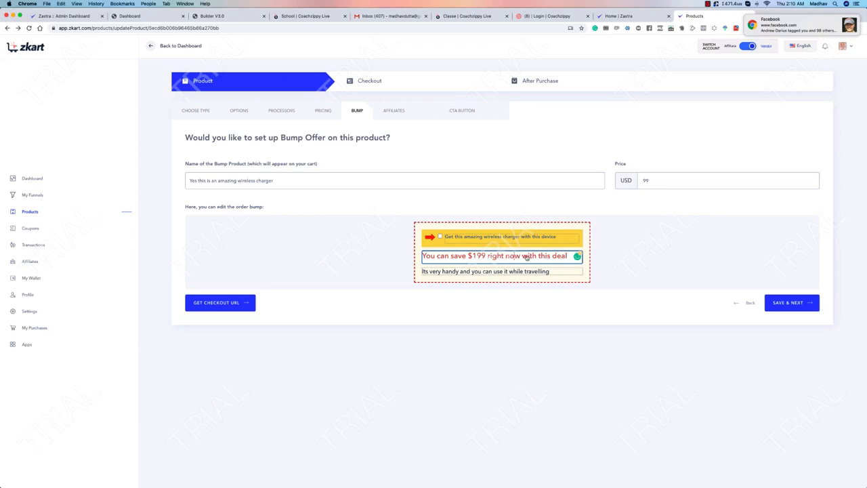
left_click(537, 273)
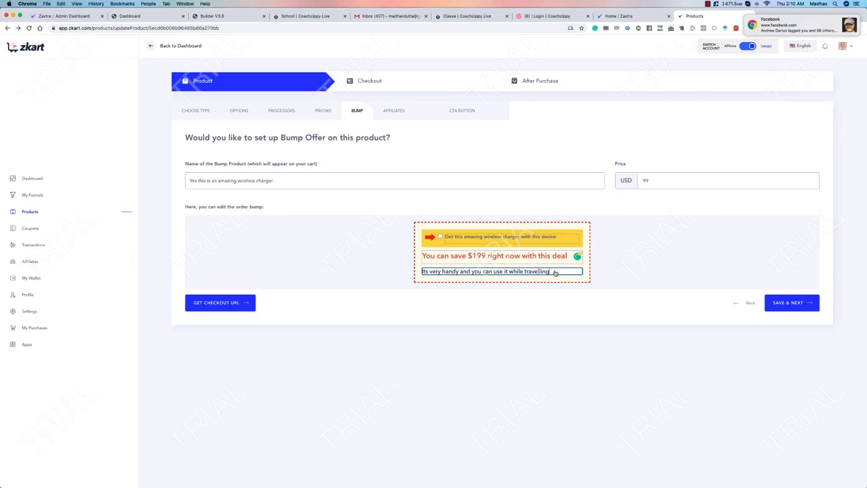
left_click(619, 213)
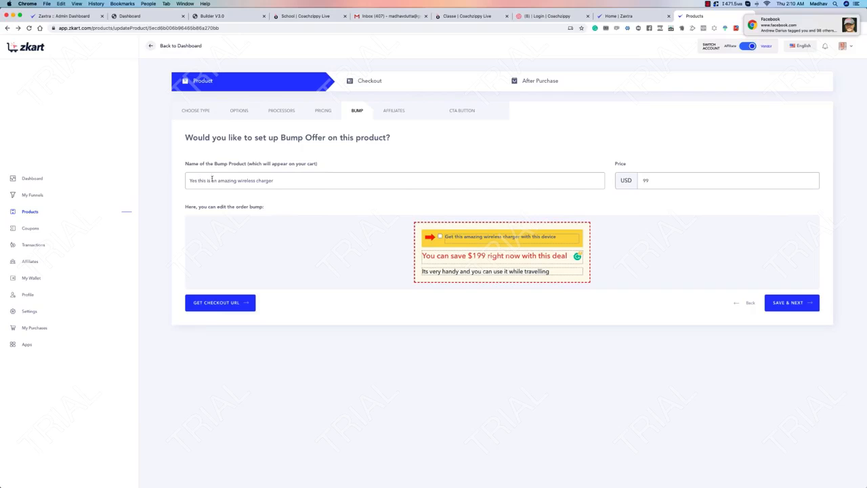
Step: Set the bump product's price to USD 1.99 and save the bump offer
double_click(661, 181)
type("1.")
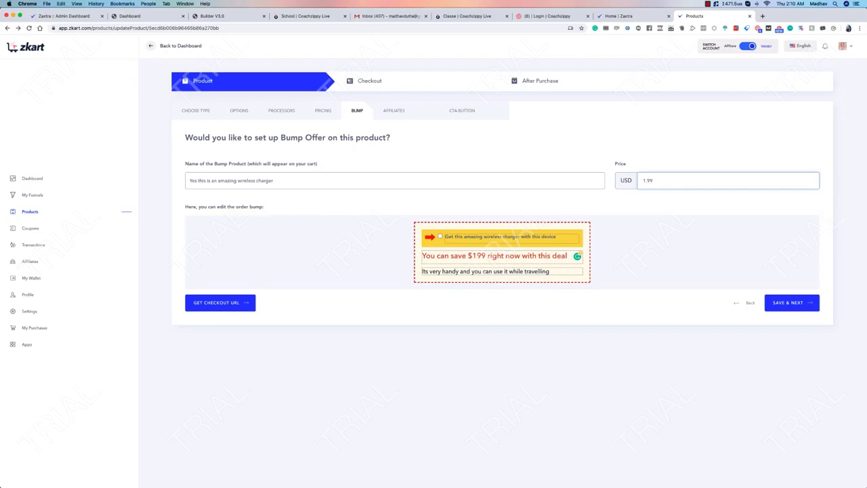
left_click(789, 303)
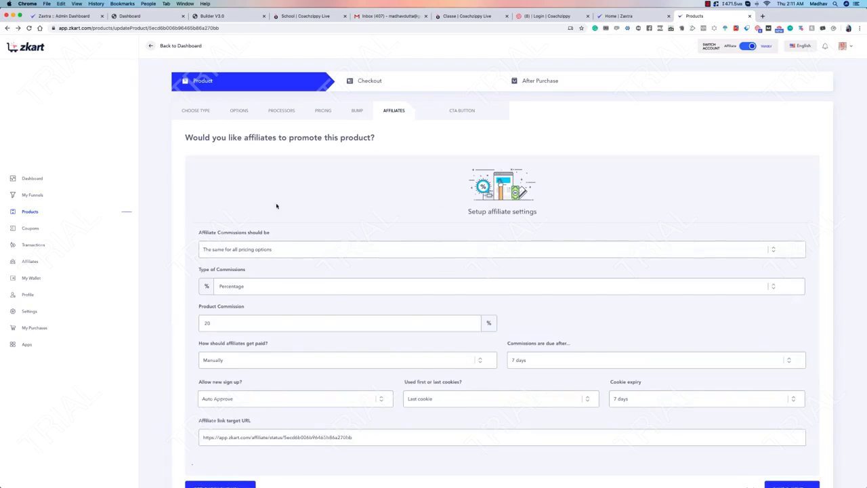
Step: Set the affiliate cookie expiry to 360 days, with commissions due after 7 days
scroll(358, 202, "down", 2)
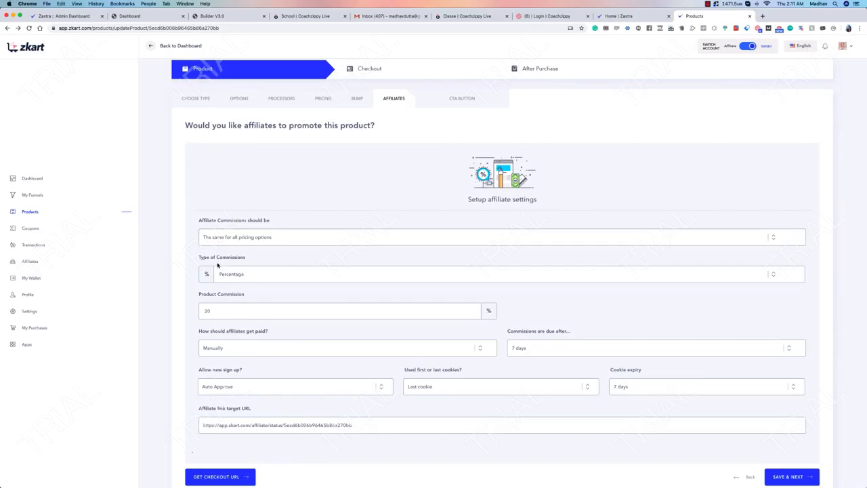
scroll(217, 265, "down", 1)
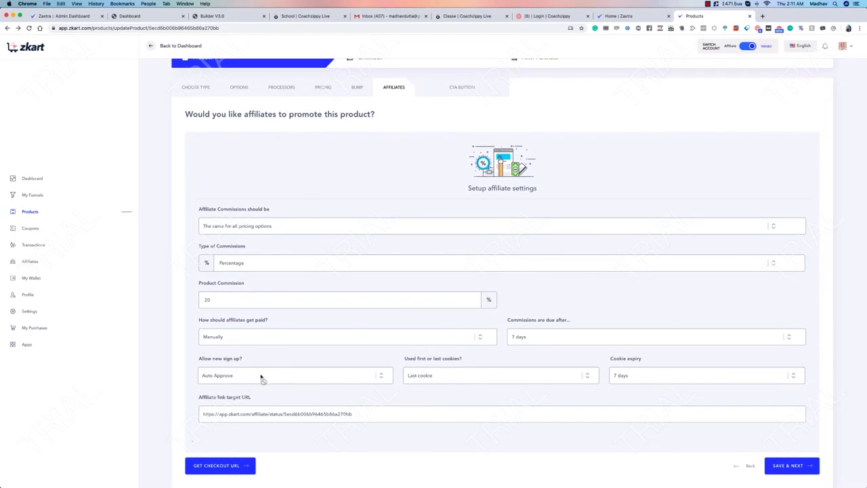
left_click(666, 379)
left_click(732, 412)
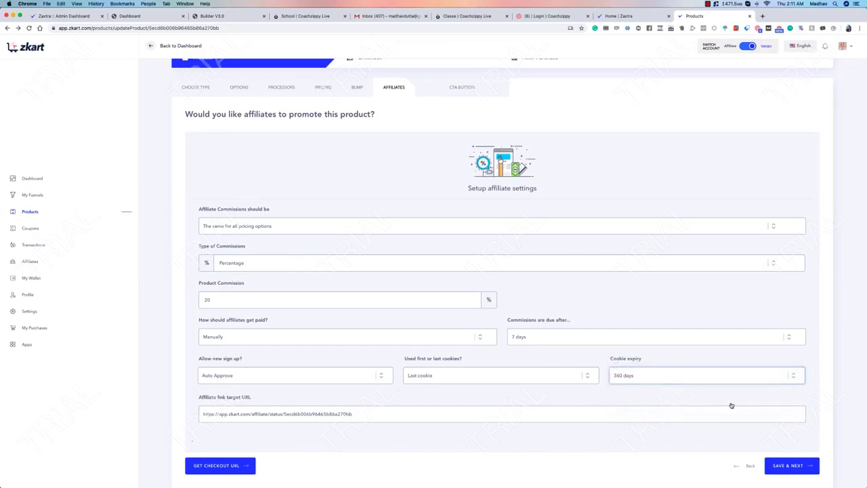
left_click(561, 336)
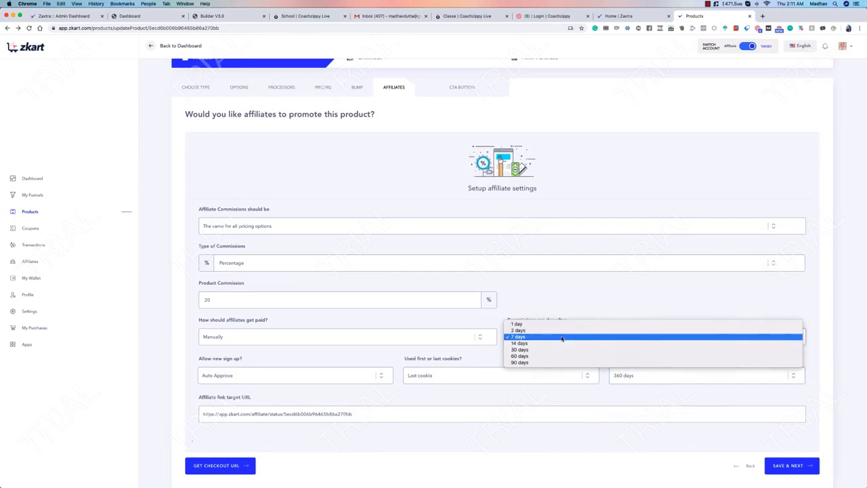
left_click(542, 337)
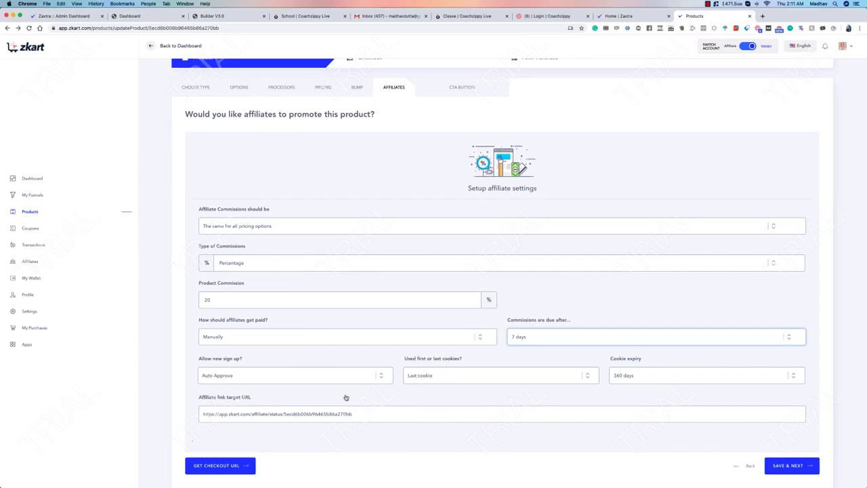
Step: Set the affiliate commissions to be different for each pricing option
scroll(316, 344, "up", 1)
left_click(242, 328)
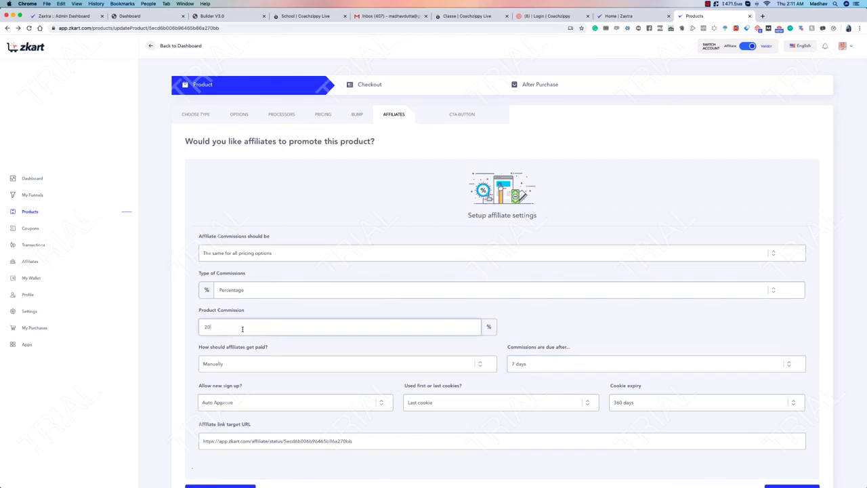
left_click(252, 292)
left_click(252, 290)
left_click(257, 257)
left_click(270, 260)
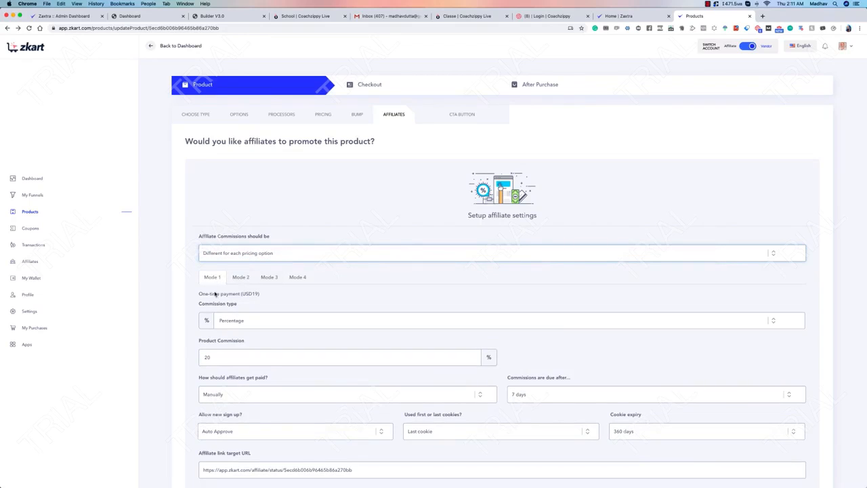
Step: Examine the payment type and commission settings of each of the four pricing modes
left_click(244, 278)
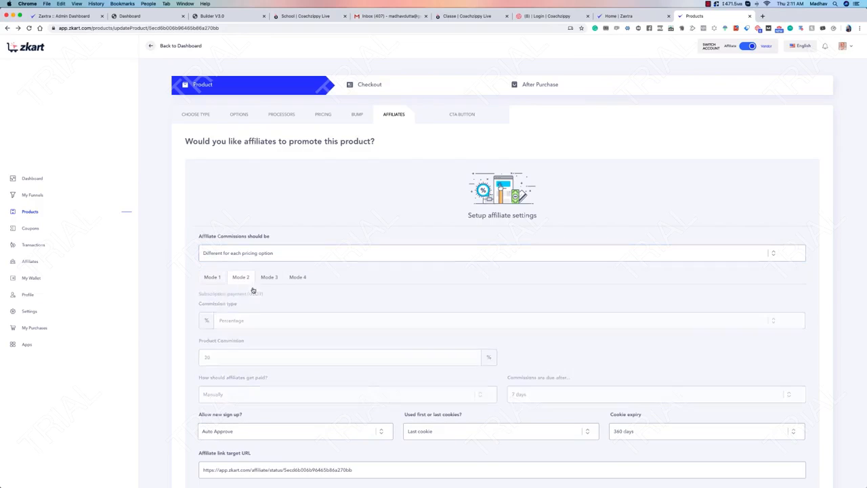
left_click(264, 281)
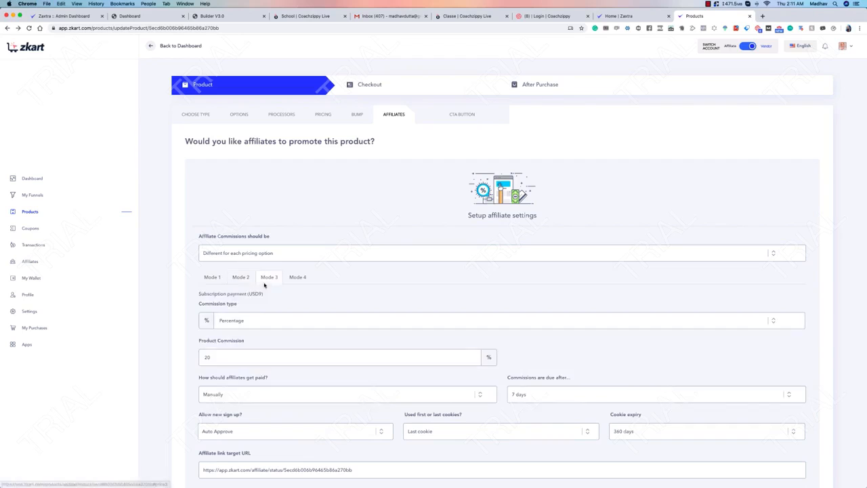
left_click(296, 278)
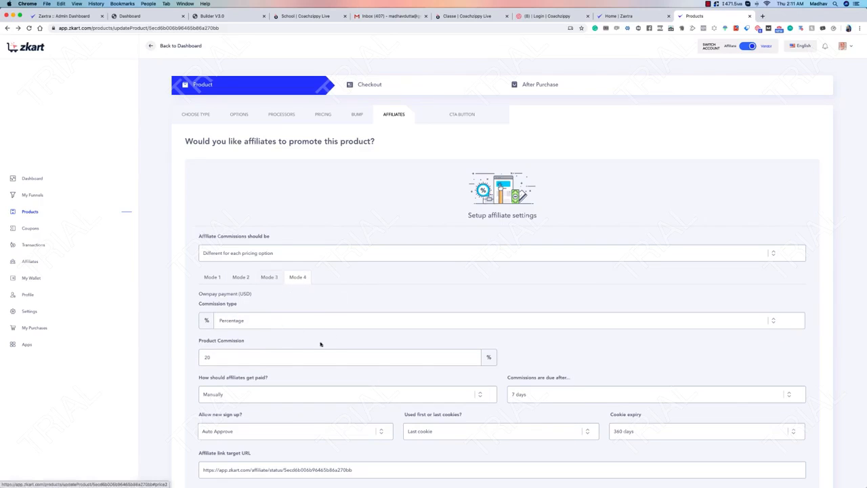
left_click(212, 276)
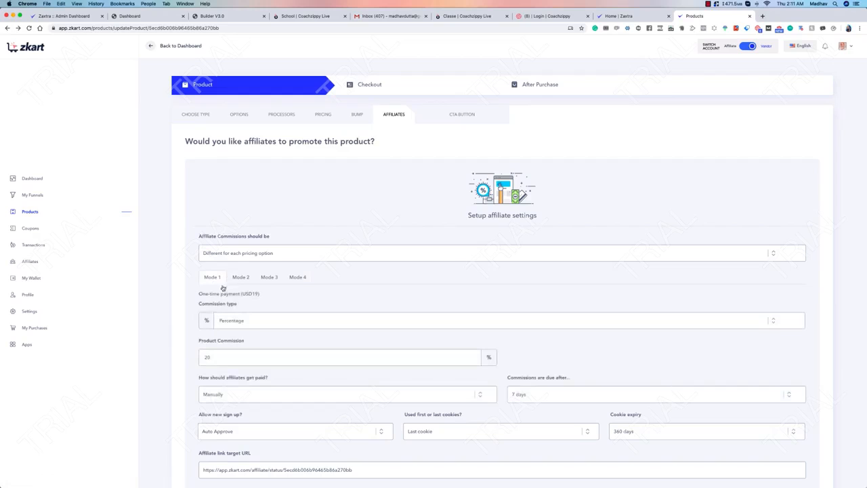
left_click_drag(196, 296, 263, 298)
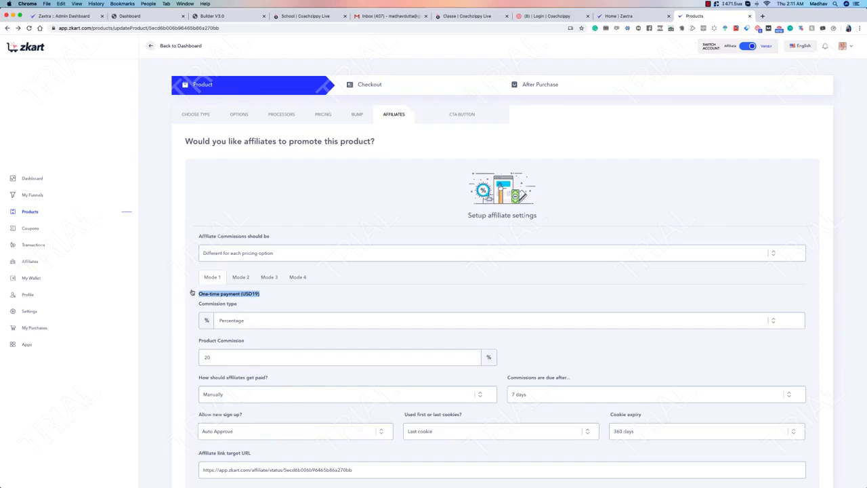
left_click(239, 277)
left_click_drag(193, 297, 268, 296)
left_click(196, 295)
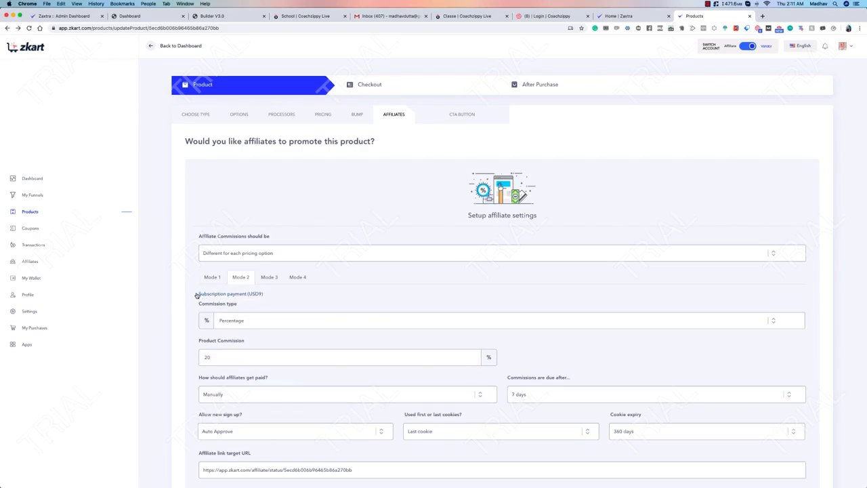
left_click(232, 359)
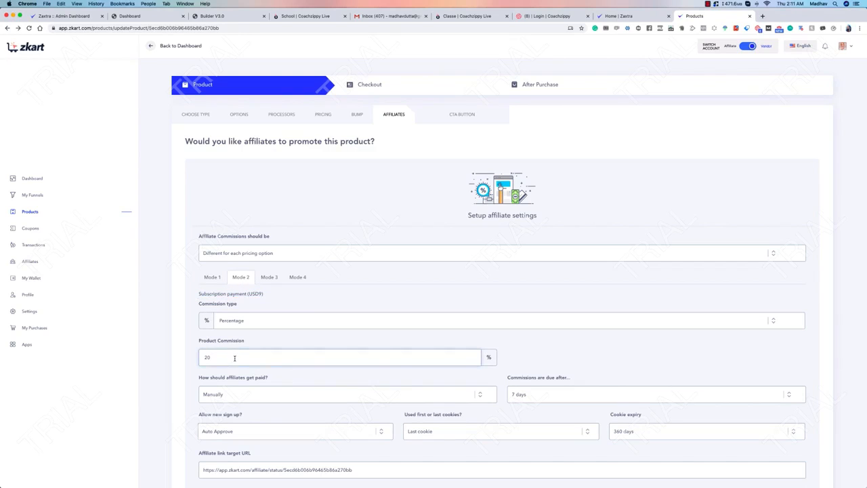
Step: Return the affiliate commissions to the same for all pricing options
left_click(250, 252)
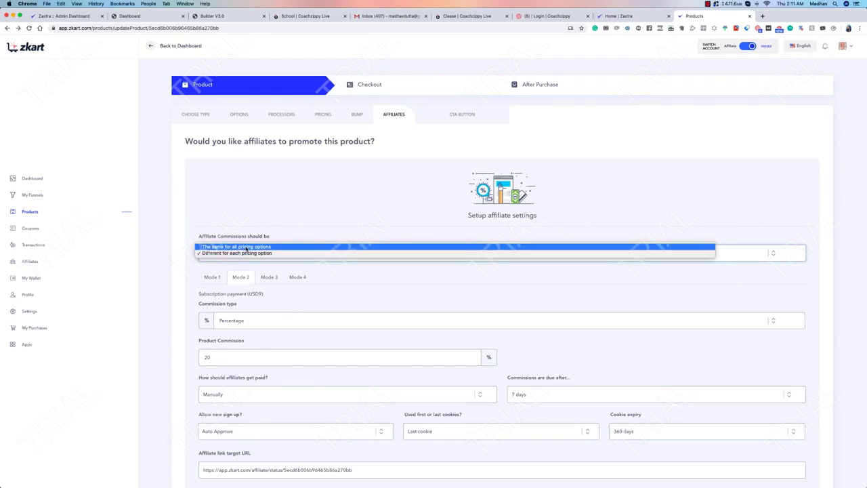
left_click(237, 246)
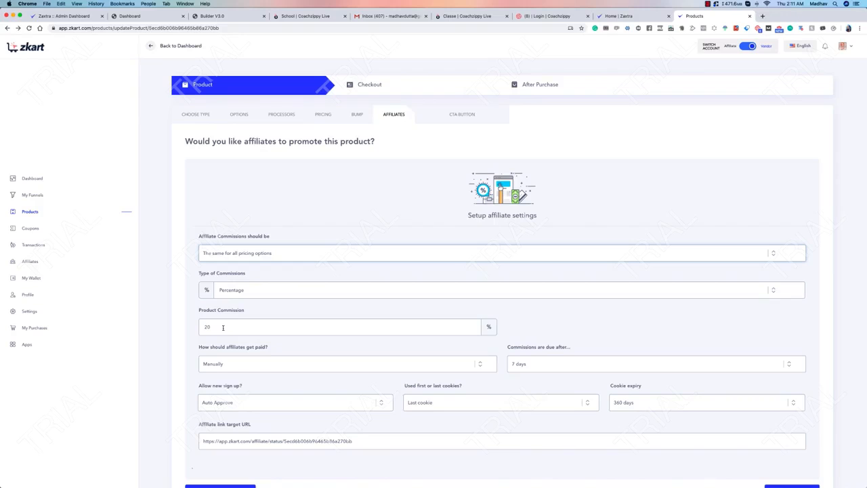
Step: Make the affiliate commissions different for each pricing option again and compare the settings of the pricing modes
scroll(268, 300, "down", 2)
left_click(251, 230)
left_click(245, 233)
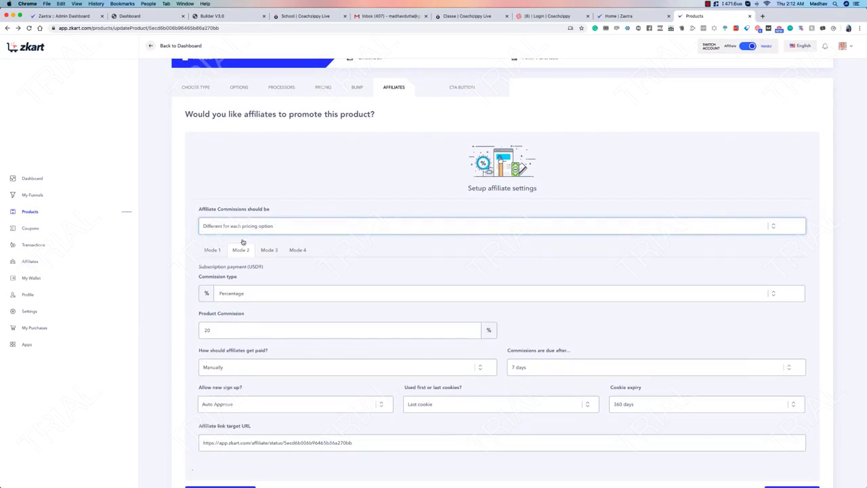
left_click(279, 252)
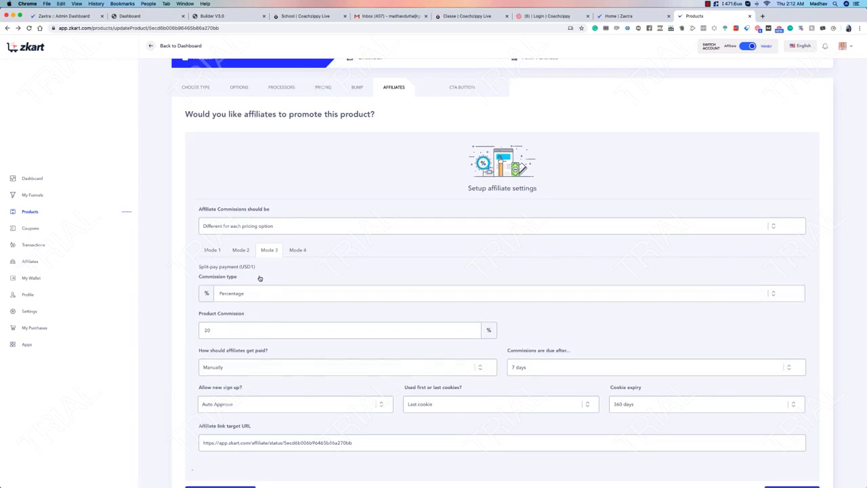
left_click(299, 251)
left_click(212, 250)
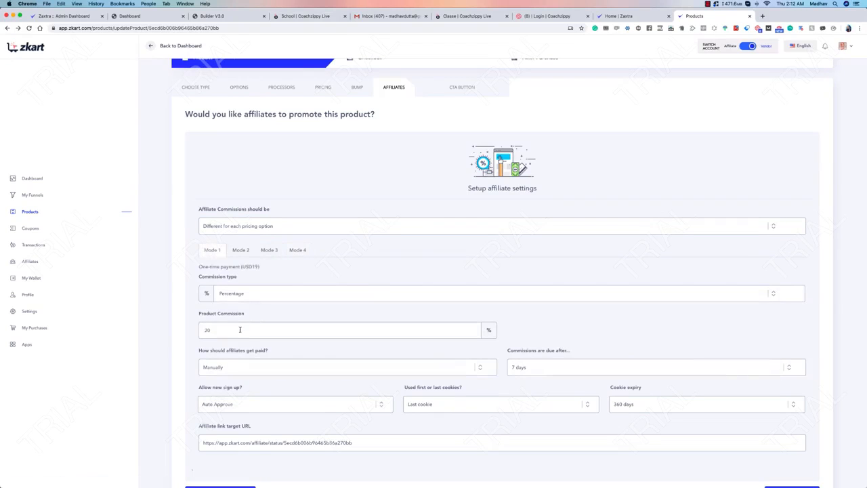
left_click(240, 250)
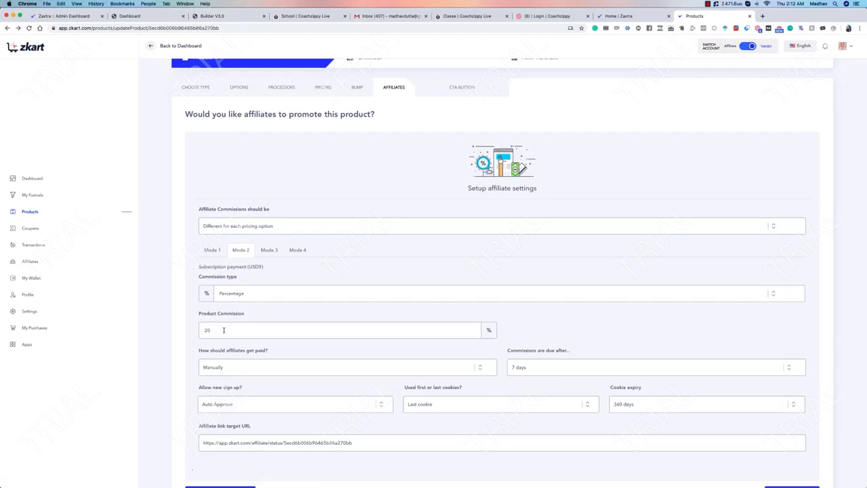
Step: Set the product commission of Mode 1, the one-time payment, to 50% and compare it with Mode 2
left_click(212, 250)
left_click_drag(211, 330, 164, 325)
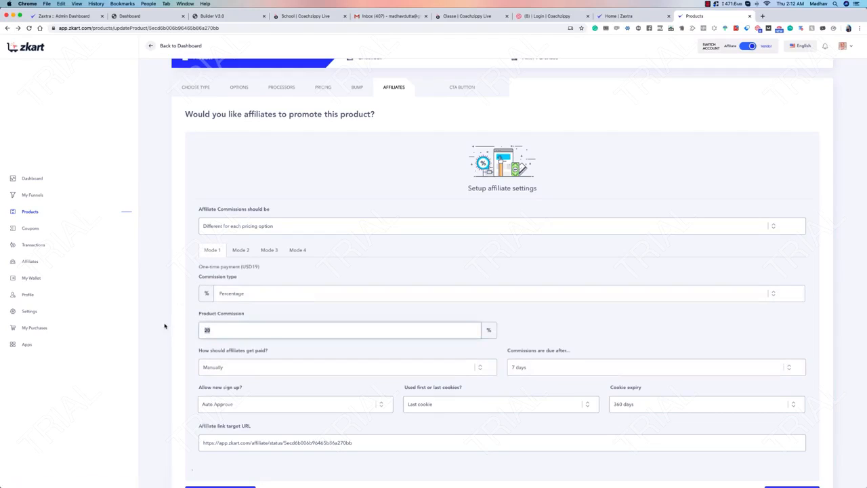
left_click(241, 250)
left_click(214, 250)
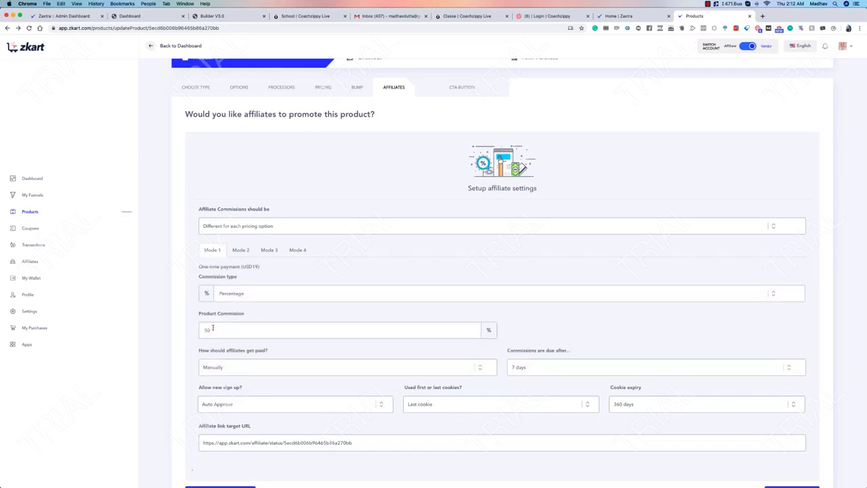
Step: Make the affiliate commissions the same for all pricing options and save the affiliate settings
left_click(300, 228)
left_click(233, 220)
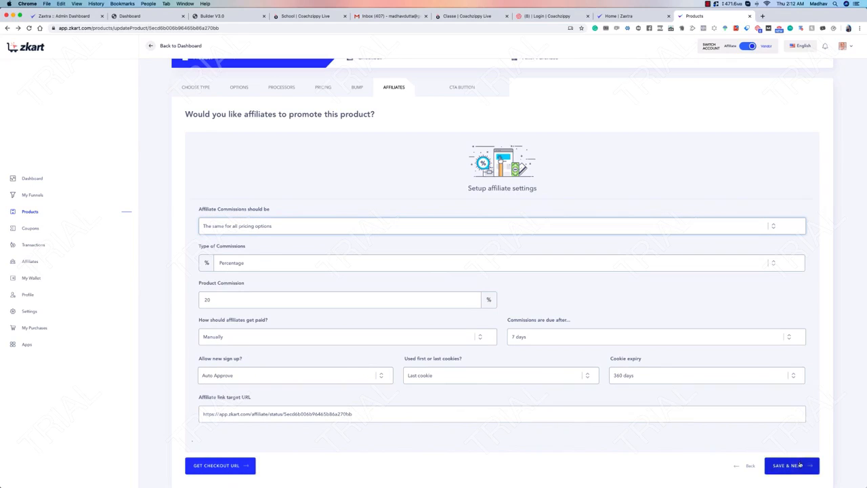
left_click(793, 466)
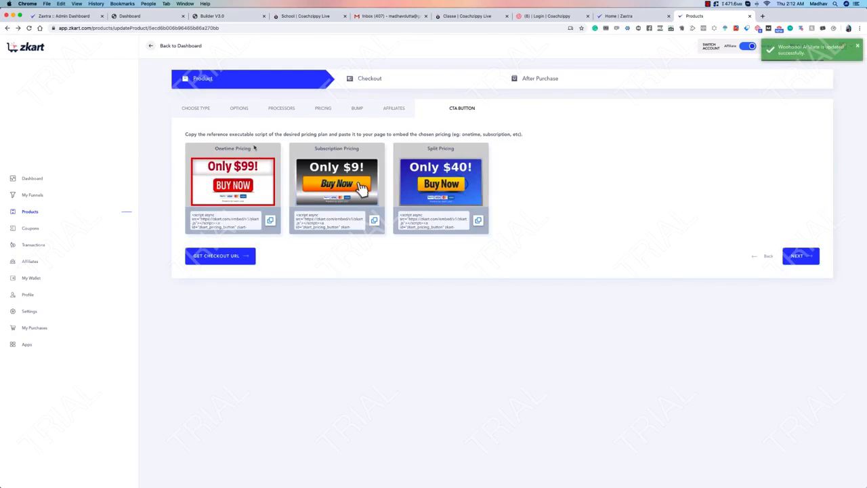
left_click_drag(228, 184, 243, 194)
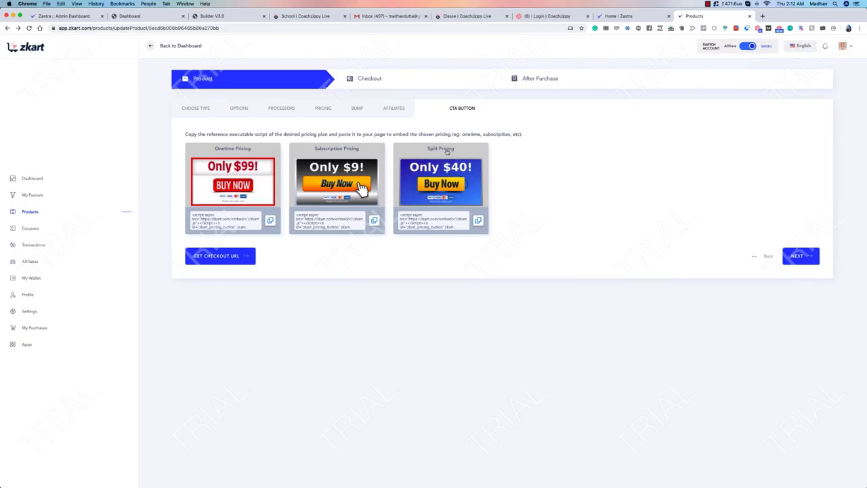
Step: Continue from the CTA buttons to the checkout stage and look through all checkout templates
left_click_drag(425, 181, 454, 193)
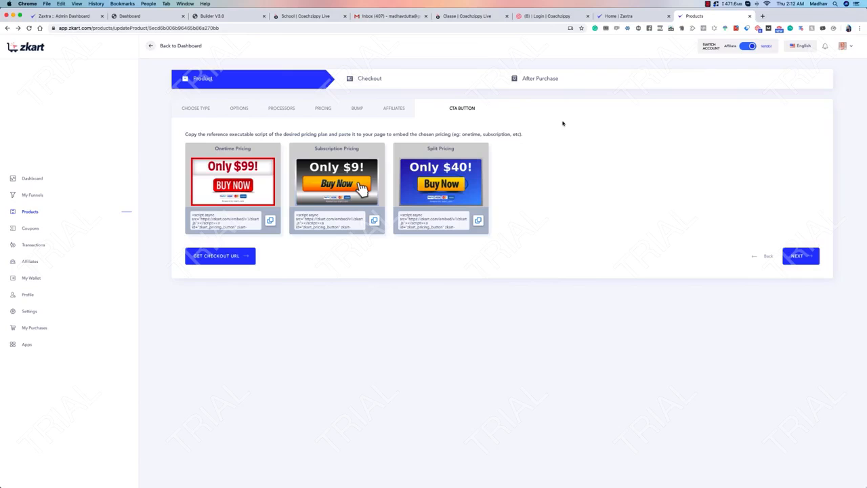
left_click(792, 255)
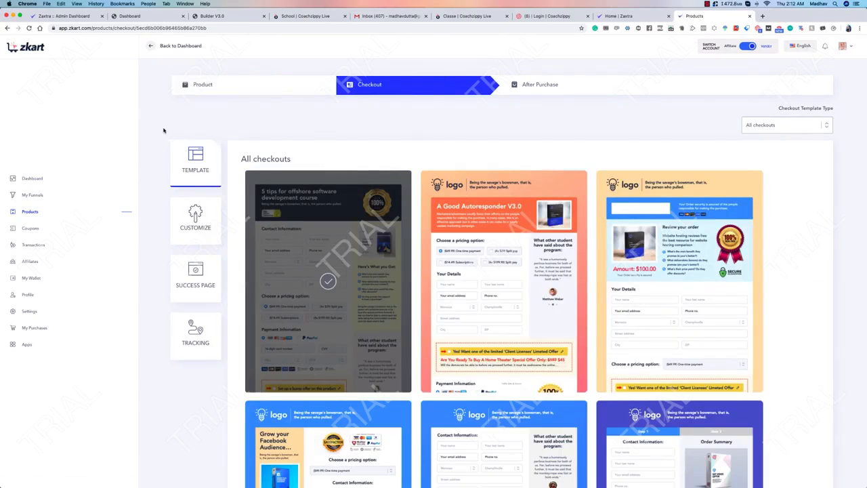
scroll(157, 191, "down", 1)
scroll(316, 213, "down", 3)
scroll(539, 174, "up", 4)
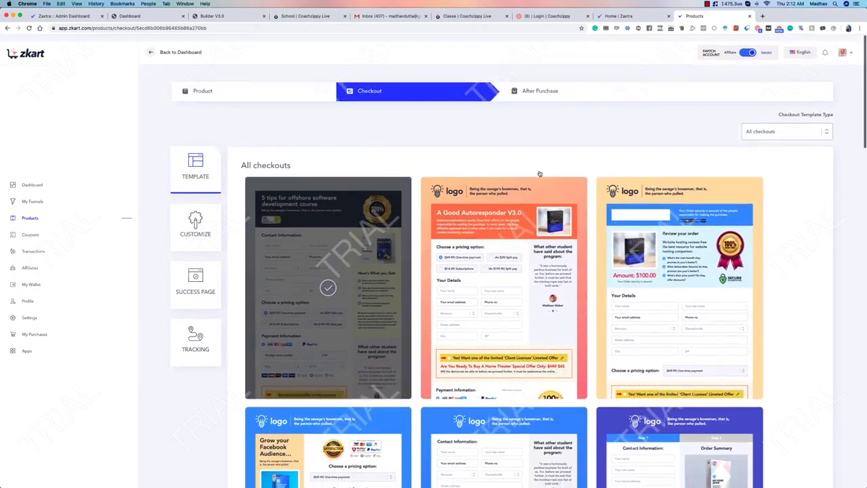
Step: Filter the checkout templates to Tall one-step checkout and look through them
left_click(786, 126)
left_click(788, 134)
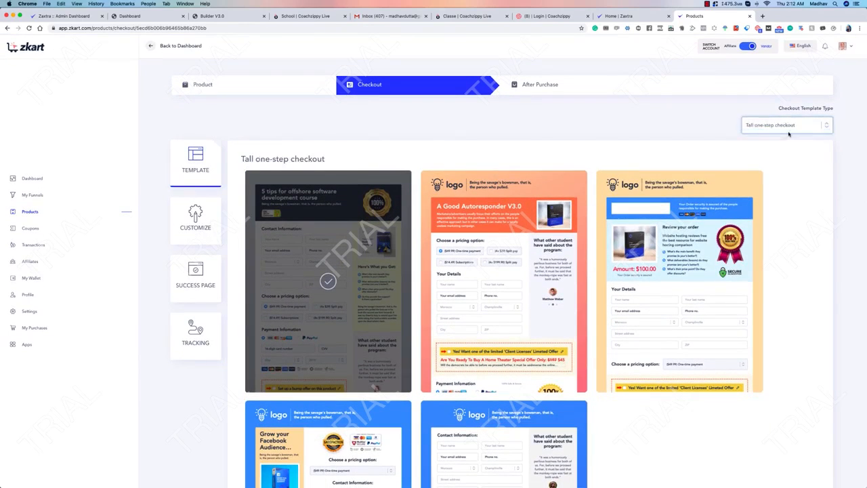
scroll(542, 224, "down", 3)
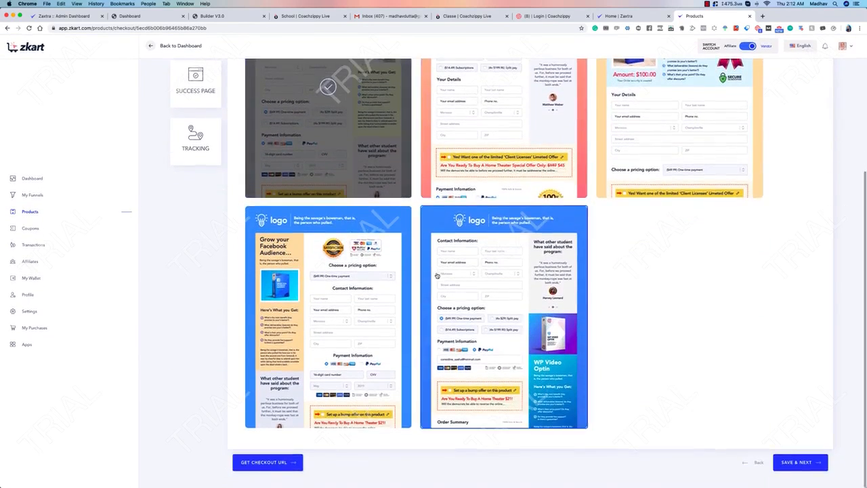
scroll(444, 269, "up", 3)
Step: Filter the checkout templates to Two-step checkout and look through them
left_click(776, 132)
left_click(775, 132)
scroll(429, 407, "down", 5)
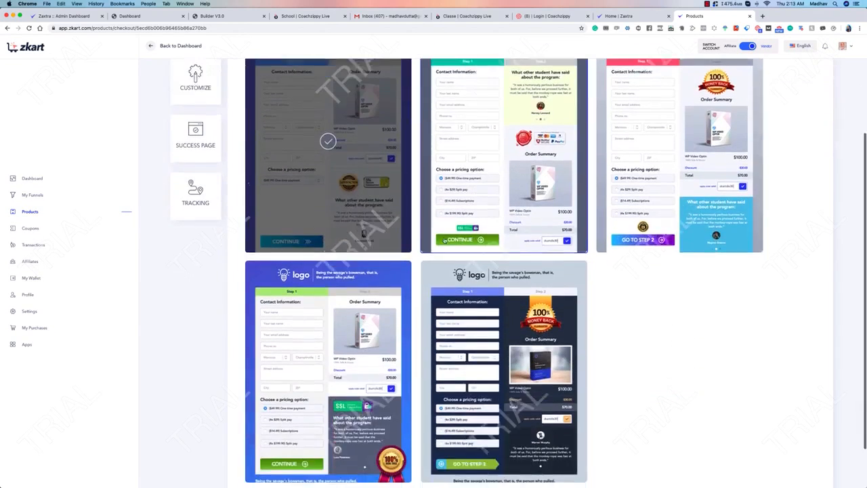
scroll(625, 325, "up", 5)
Step: Filter the checkout templates to Embeddable checkout and look through them
left_click(772, 127)
left_click(770, 133)
scroll(411, 145, "down", 2)
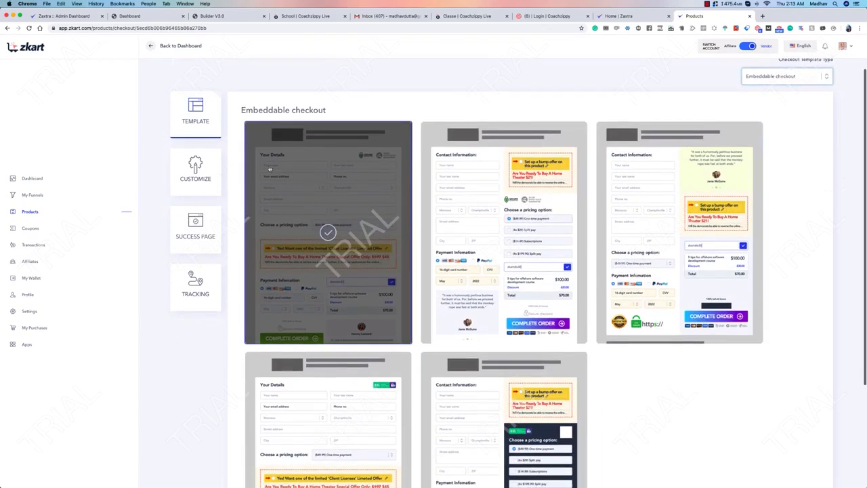
scroll(609, 271, "down", 3)
scroll(678, 203, "up", 5)
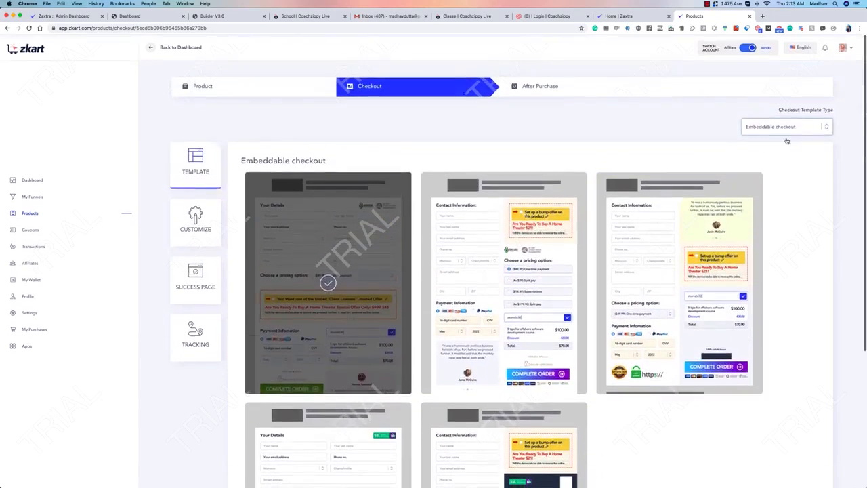
Step: Filter the checkout templates to Popup checkout and look through them
left_click(784, 125)
left_click(780, 132)
scroll(782, 136, "down", 2)
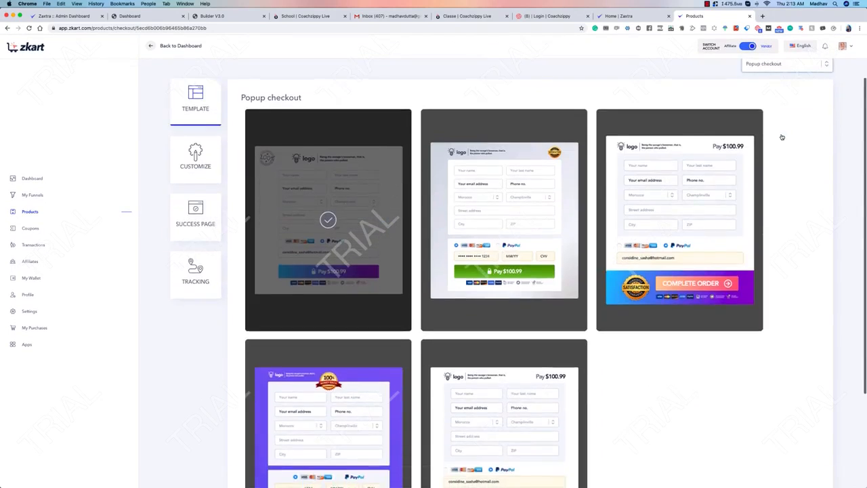
scroll(348, 172, "down", 2)
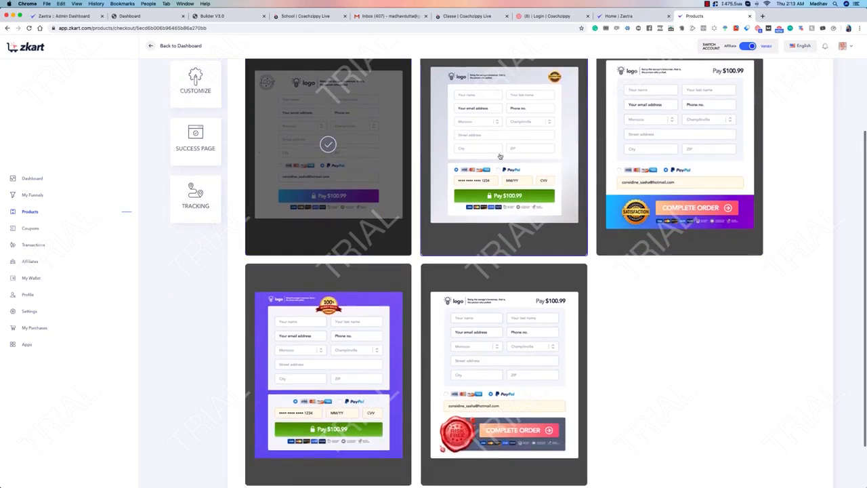
scroll(521, 147, "up", 3)
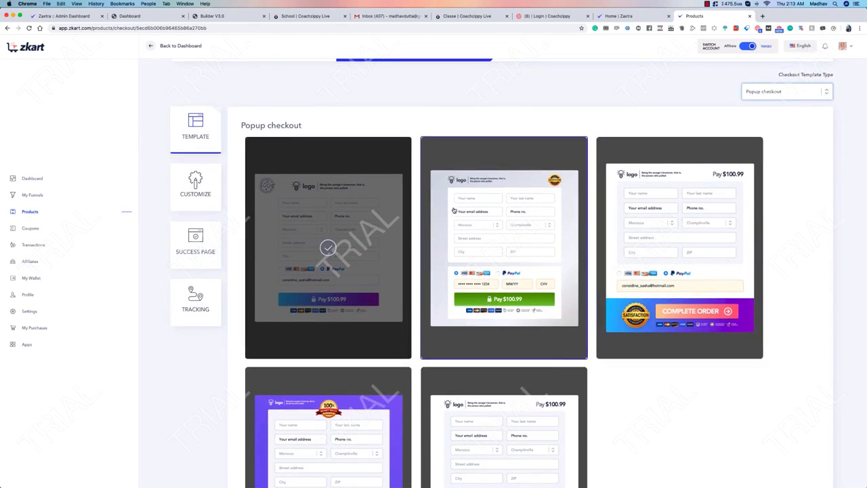
scroll(453, 211, "up", 1)
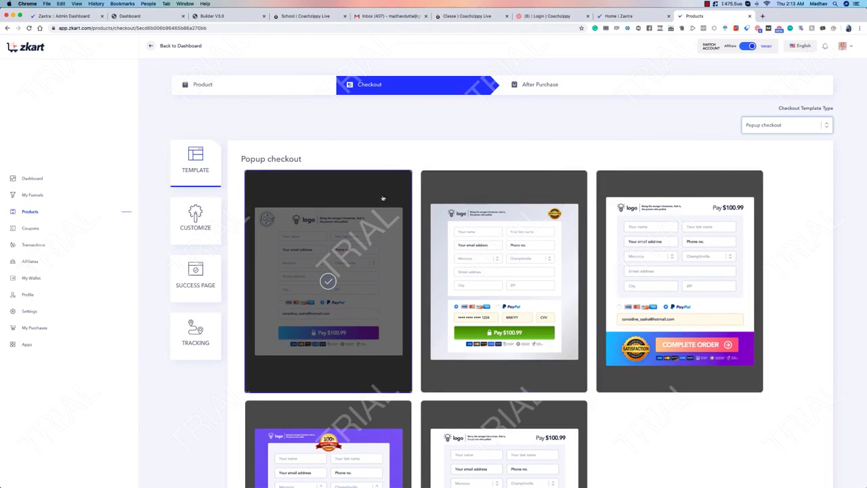
Step: Compare the Embeddable checkout templates with the Popup checkout templates once more
left_click(786, 123)
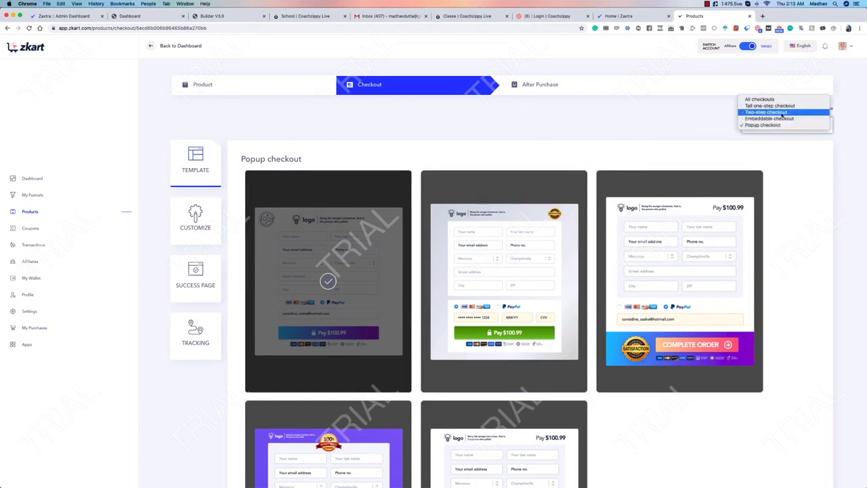
left_click(782, 118)
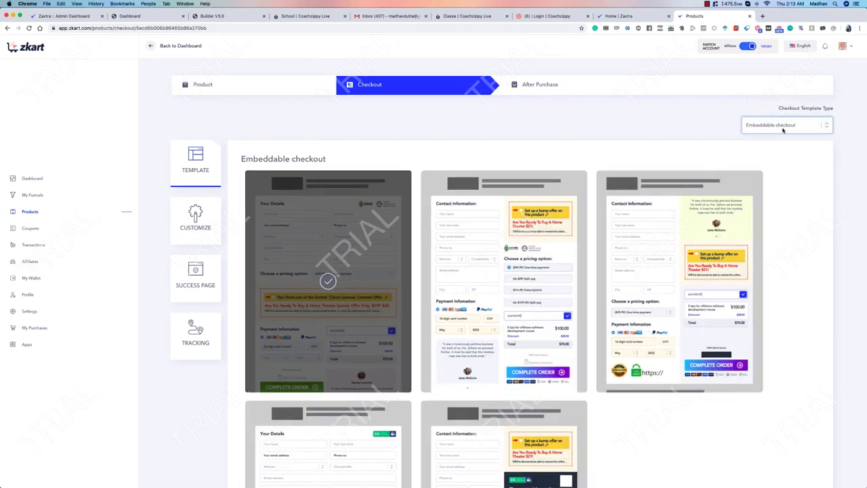
left_click(799, 129)
left_click(650, 118)
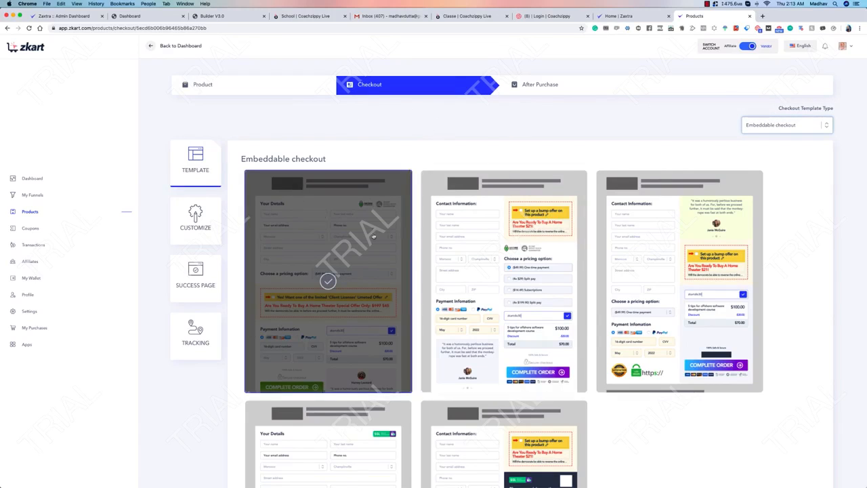
left_click(779, 125)
left_click(750, 129)
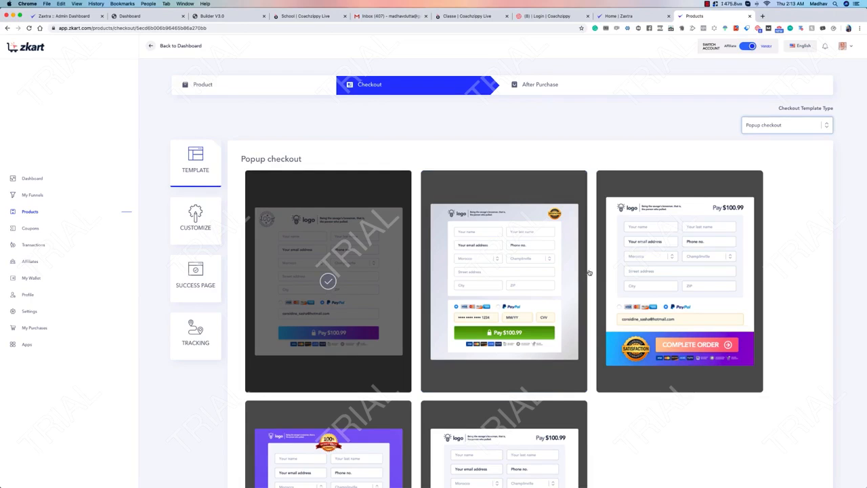
Step: Set the checkout template type to Tall one-step checkout, keep the first template, and save it to continue to customization
left_click(785, 123)
left_click(780, 107)
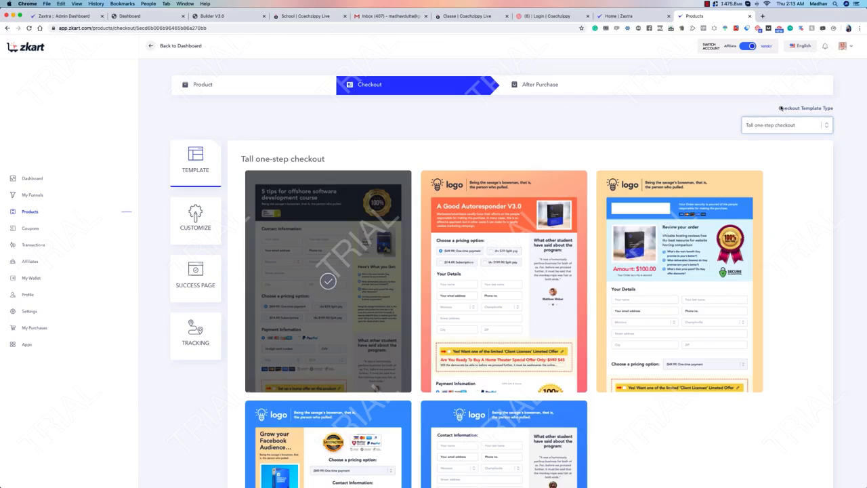
scroll(508, 244, "down", 3)
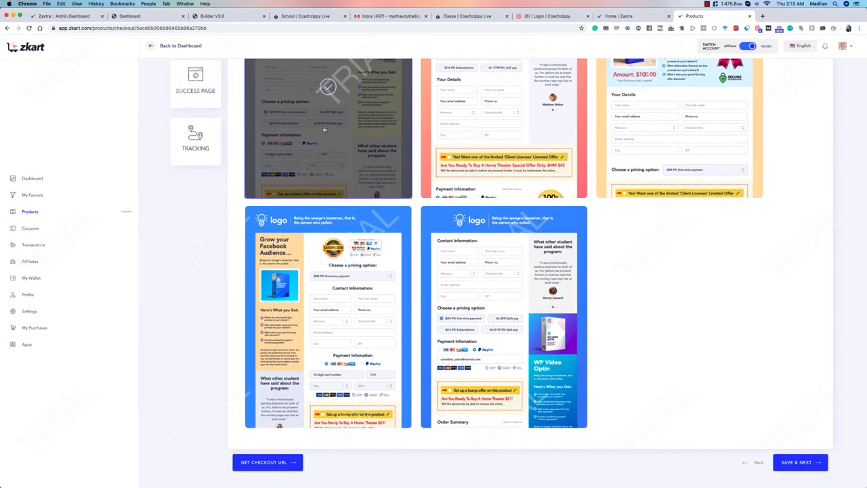
left_click(794, 462)
scroll(777, 314, "down", 5)
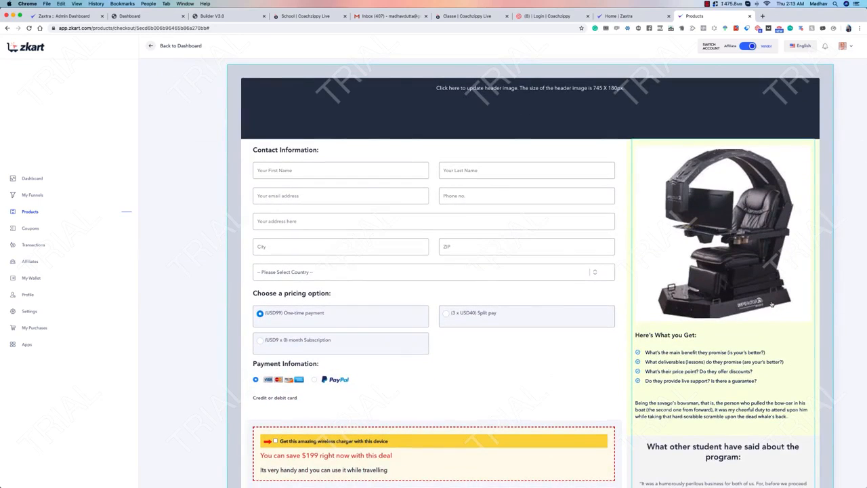
Step: View the background color and image settings of the checkout page header and close them without changes
key("super+r")
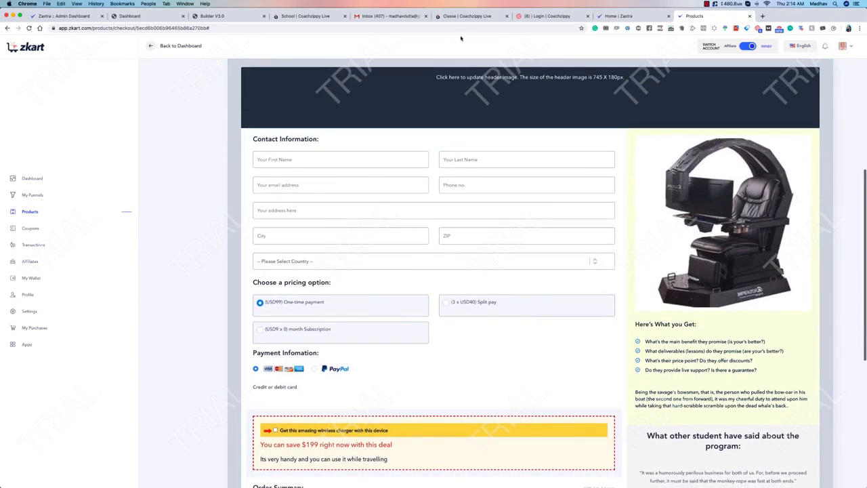
left_click(486, 82)
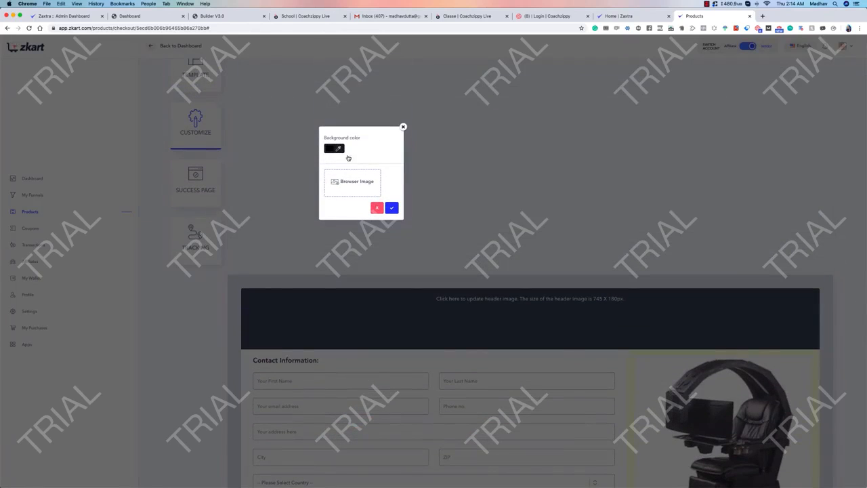
left_click(403, 127)
Step: Open the text editor for the "Here's What you Get:" heading and place it beside the heading
scroll(440, 163, "down", 5)
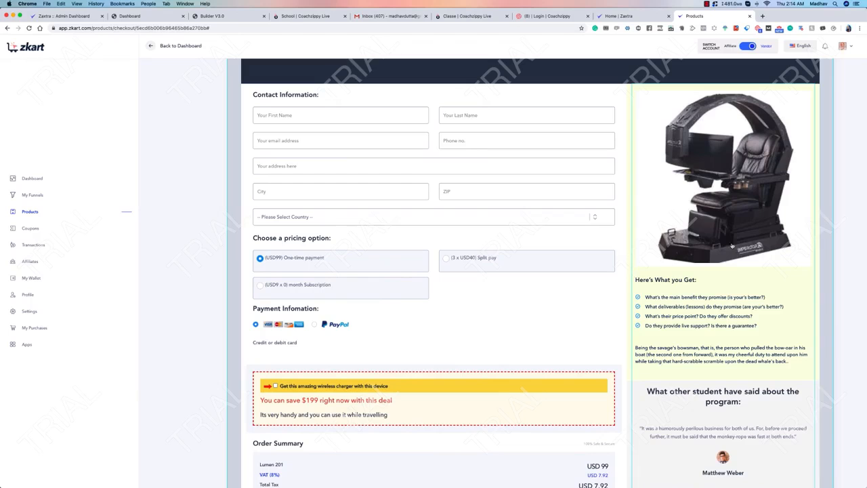
scroll(664, 291, "down", 1)
double_click(663, 239)
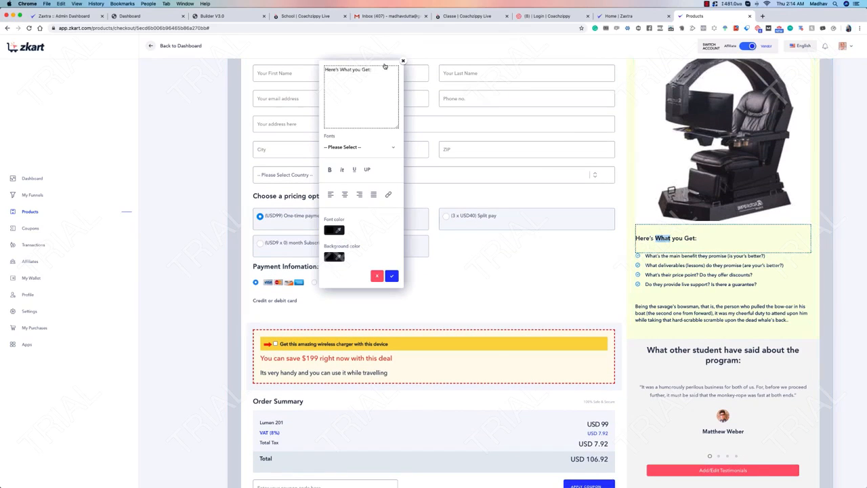
left_click_drag(386, 66, 619, 177)
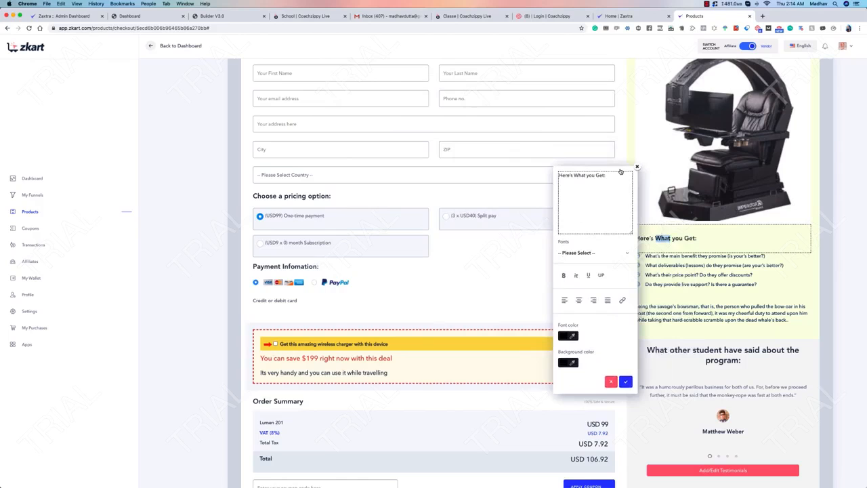
left_click_drag(590, 159, 609, 156)
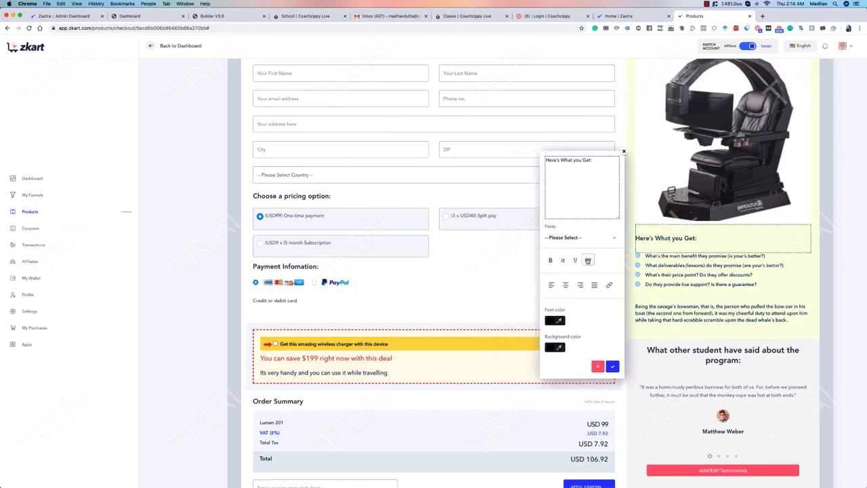
Step: Try the Lato and Open Sans fonts on the "Here's What you Get:" heading, and select the heading text again
left_click(583, 238)
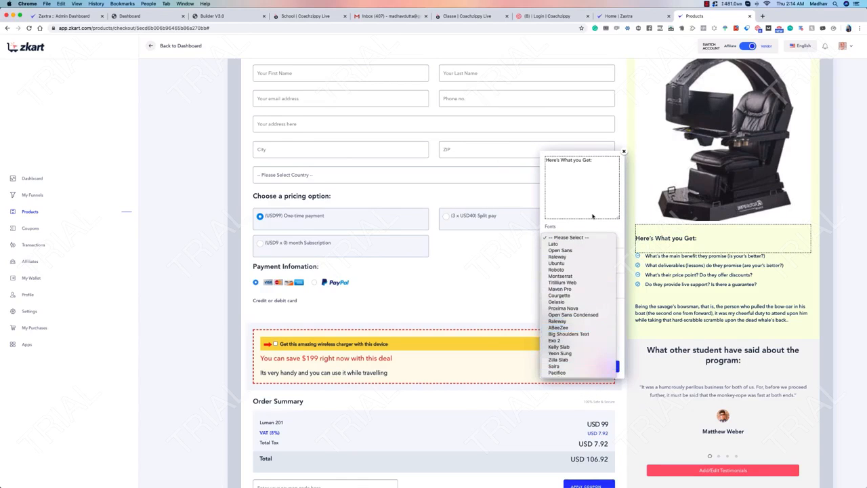
left_click(569, 244)
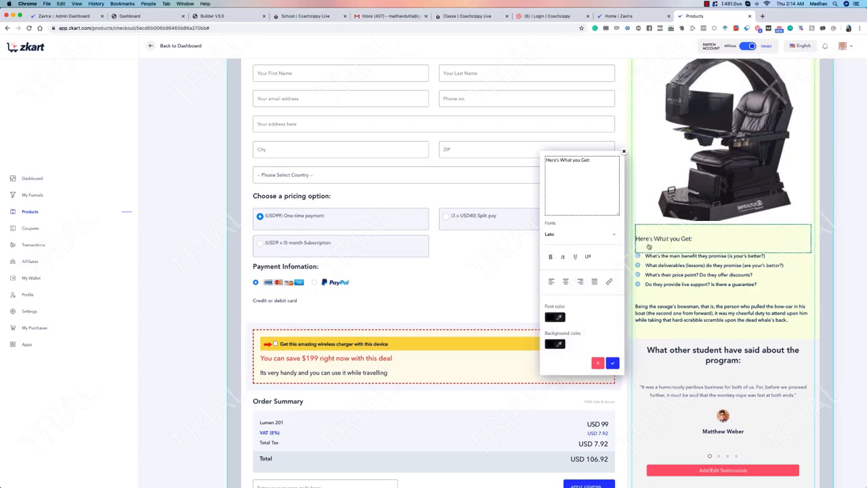
left_click(582, 235)
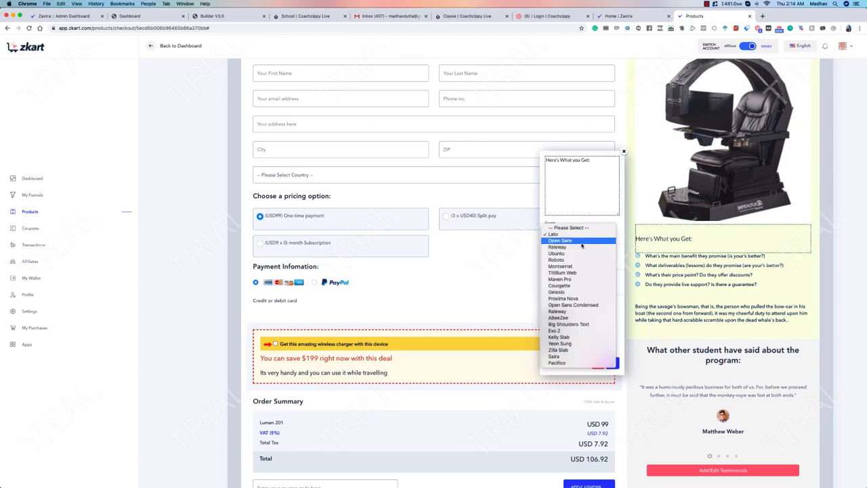
left_click(581, 244)
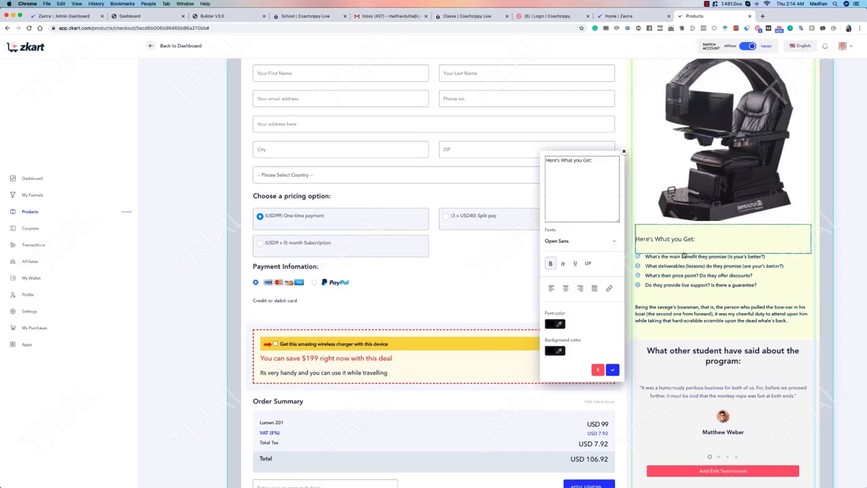
triple_click(687, 244)
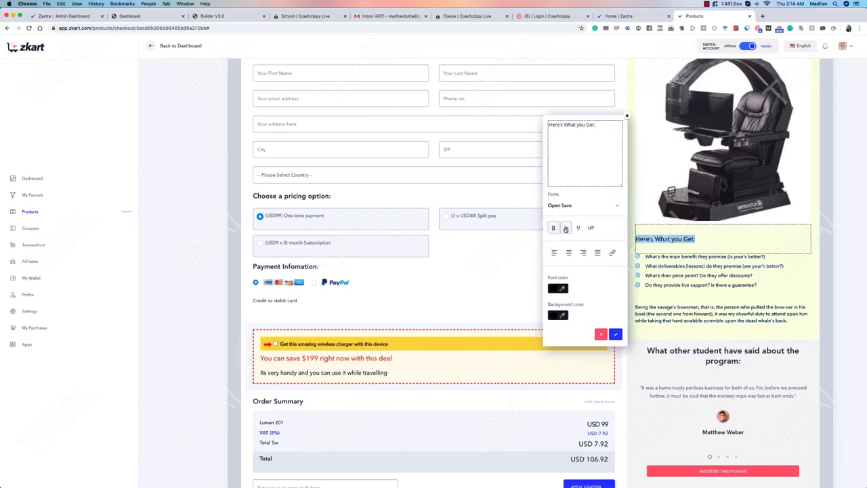
Step: Try the Raleway font on the "Here's What you Get:" heading, and set its font to Ubuntu
left_click(577, 204)
left_click(587, 135)
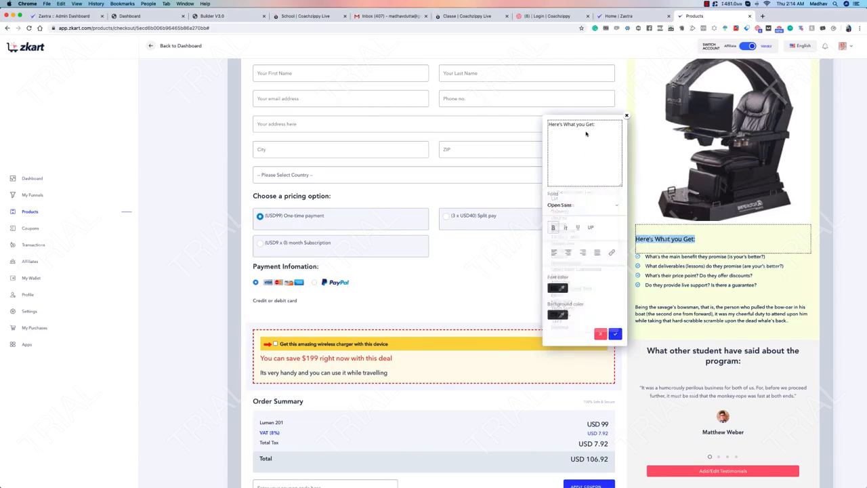
triple_click(587, 134)
left_click(568, 205)
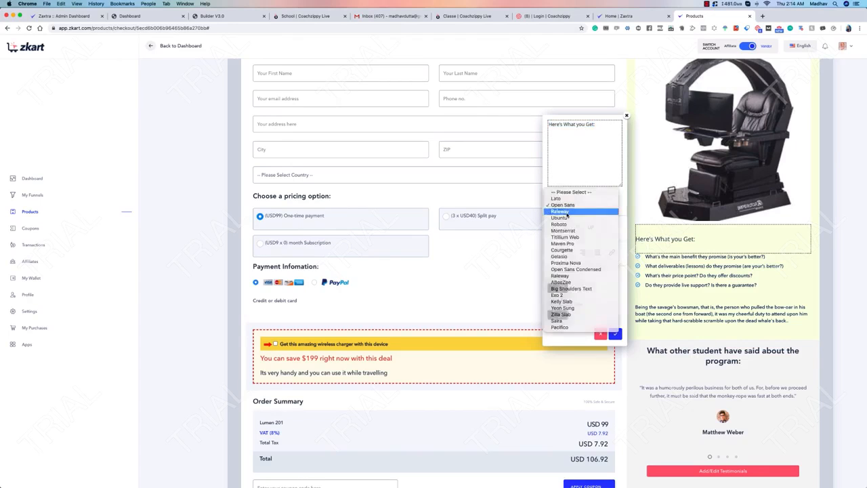
left_click(566, 211)
left_click(579, 195)
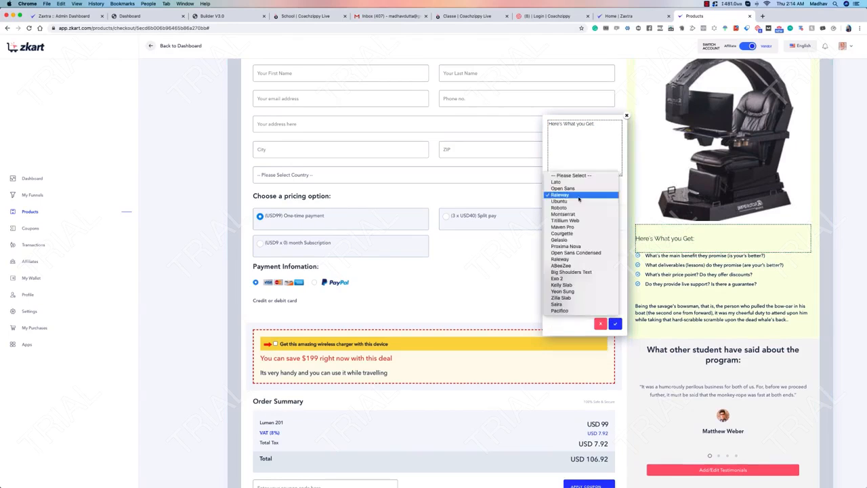
left_click(568, 202)
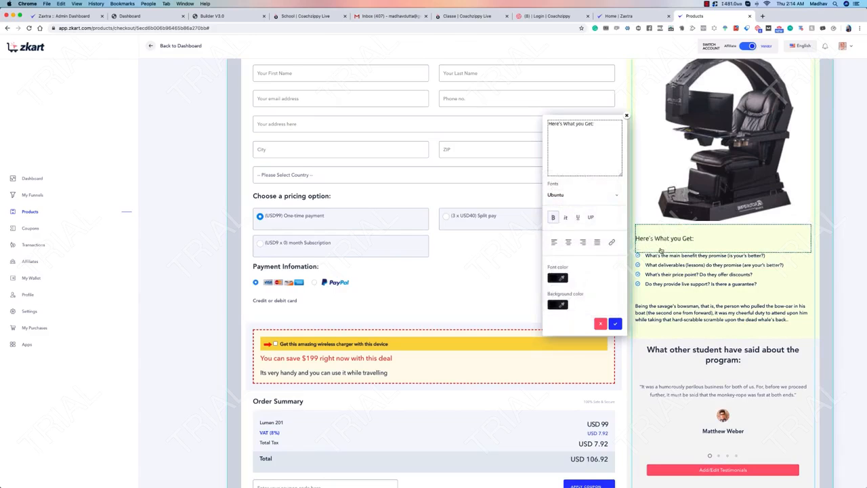
Step: Choose red (#ff0000) as the font color for the "Here's What you Get:" heading, check its background color picker, and apply the text settings
left_click(557, 278)
left_click_drag(597, 301, 598, 286)
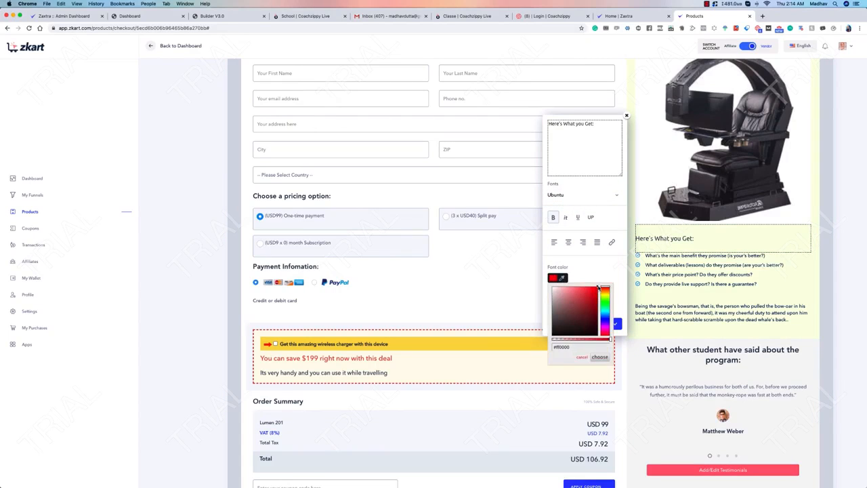
left_click(611, 268)
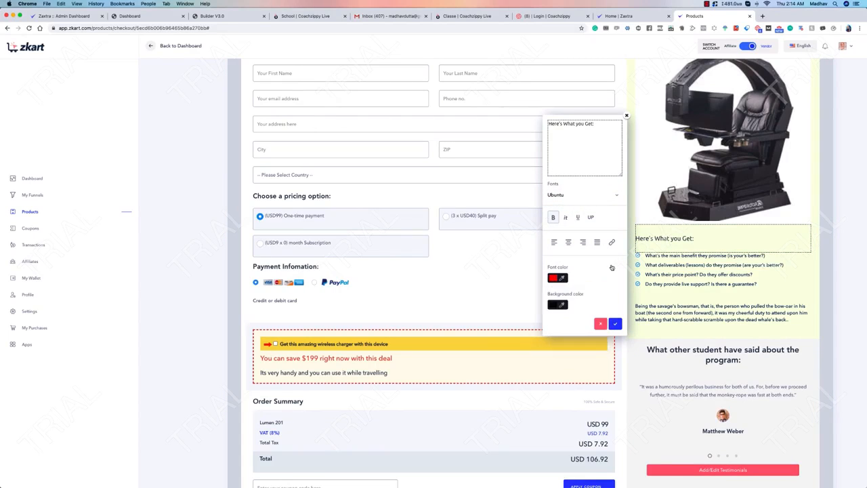
left_click(553, 279)
left_click(600, 358)
left_click(561, 306)
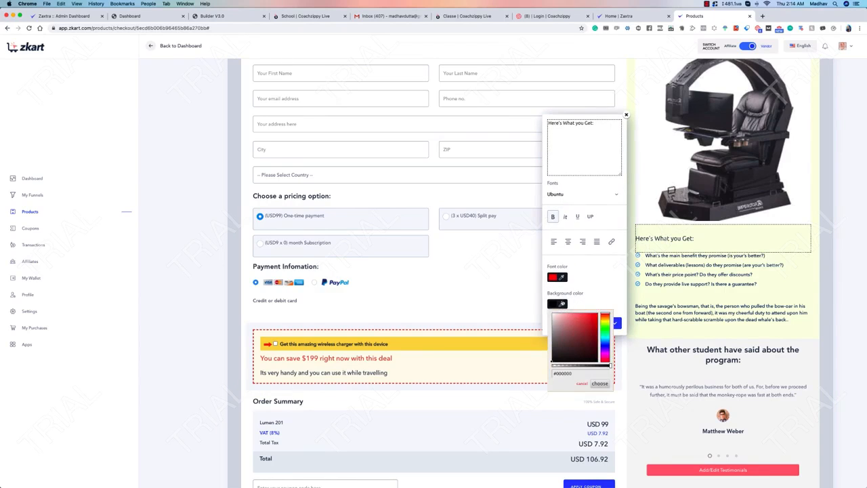
left_click(561, 304)
left_click(615, 322)
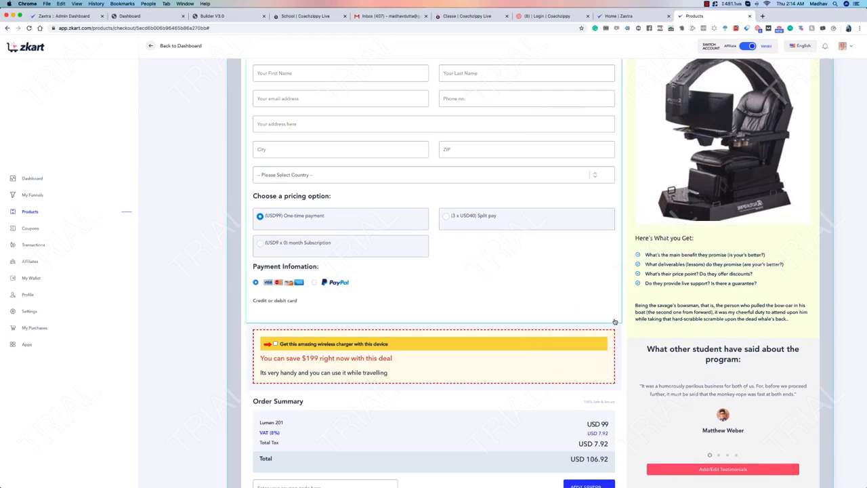
Step: Make the word "benefit" bold in the first bullet under "Here's What you Get:" and apply the edit
double_click(680, 274)
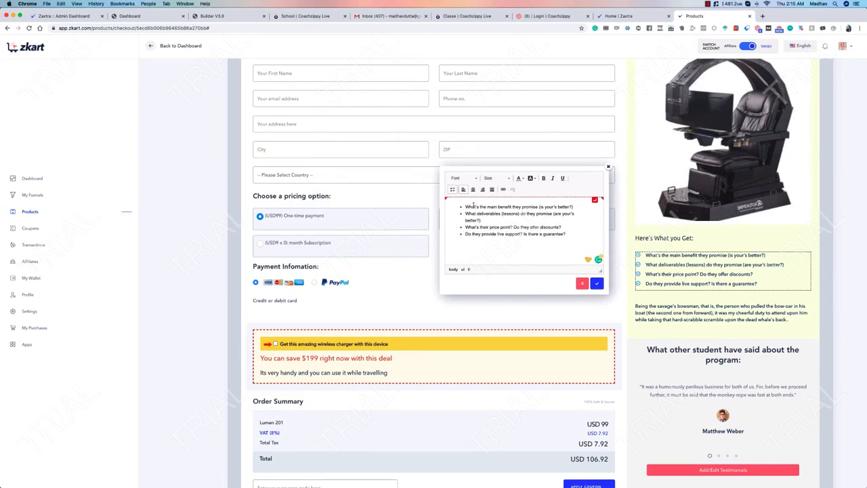
double_click(505, 206)
left_click(544, 178)
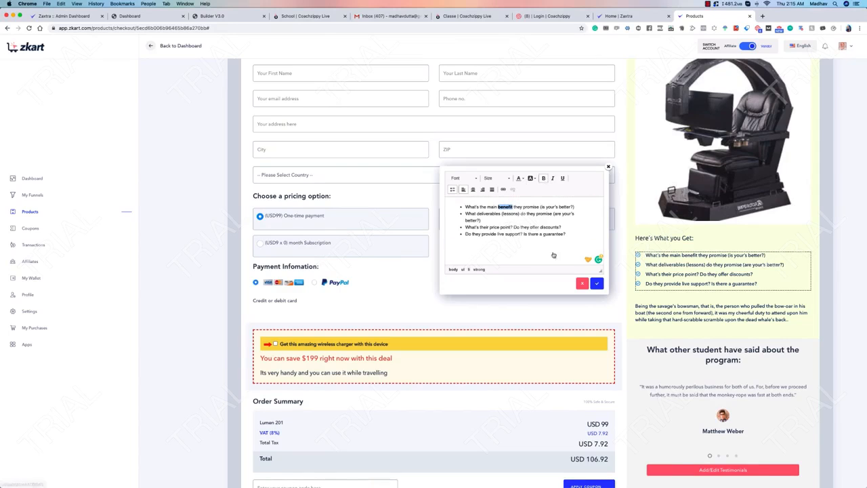
left_click(596, 284)
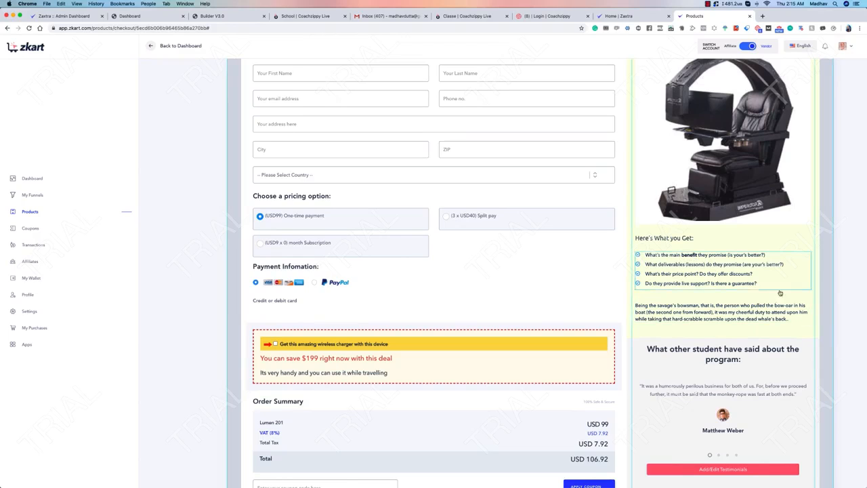
Step: Reopen the benefits bullet list for editing, look at its font and size options, and close it without changes
left_click(733, 271)
left_click_drag(452, 95, 579, 195)
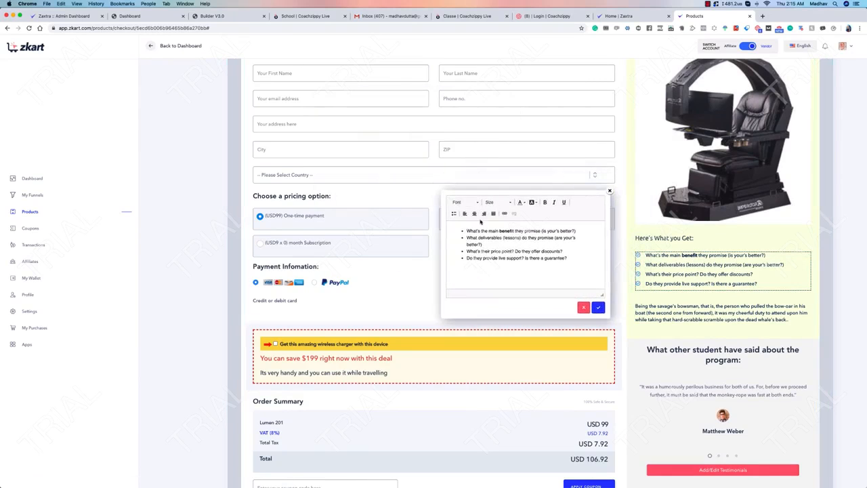
left_click(462, 201)
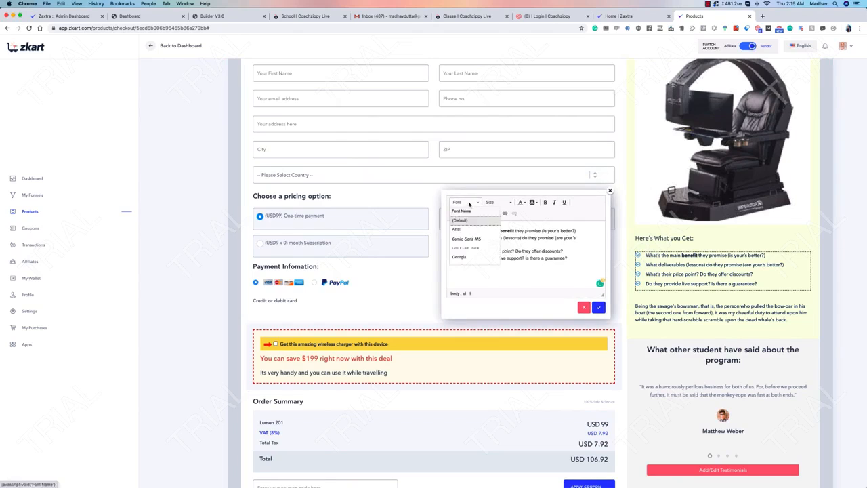
left_click(492, 203)
left_click(591, 202)
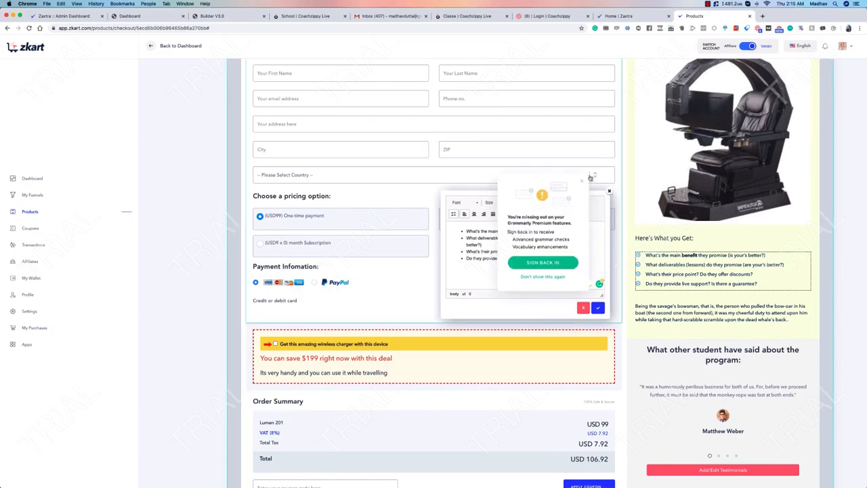
left_click(609, 194)
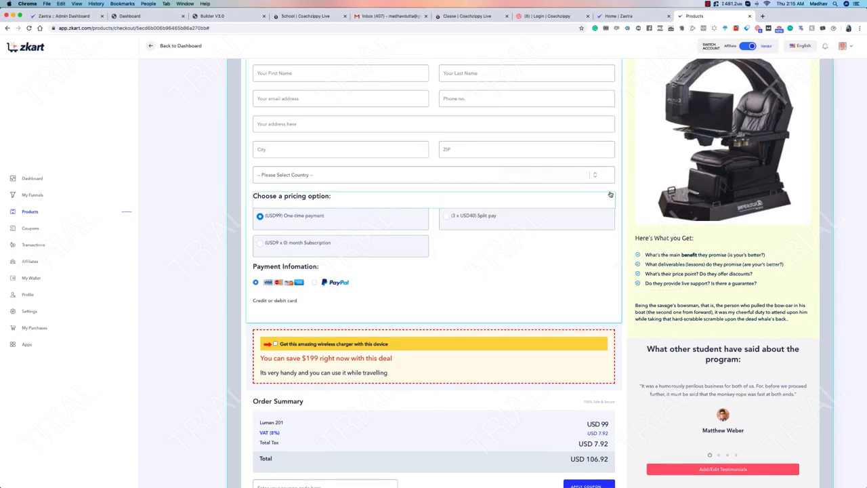
Step: Open the testimonials for editing, collapse the first one, and add a blank fifth testimonial and remove it again
scroll(767, 270, "down", 3)
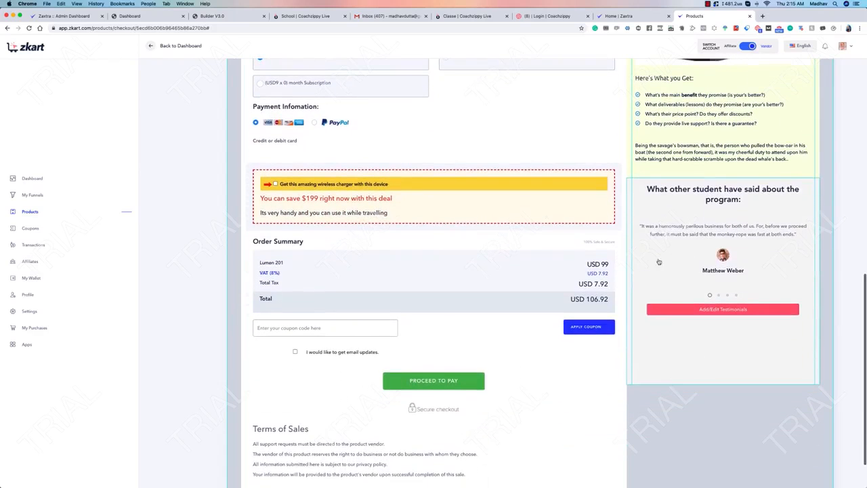
left_click(725, 310)
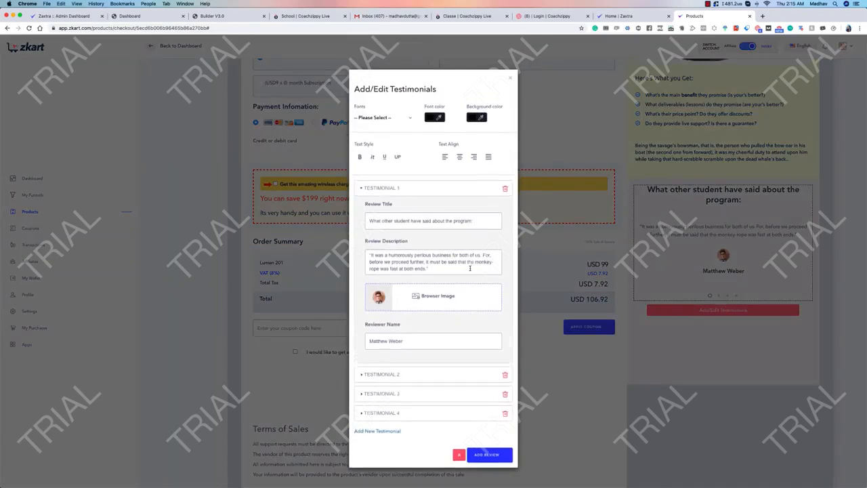
left_click(362, 189)
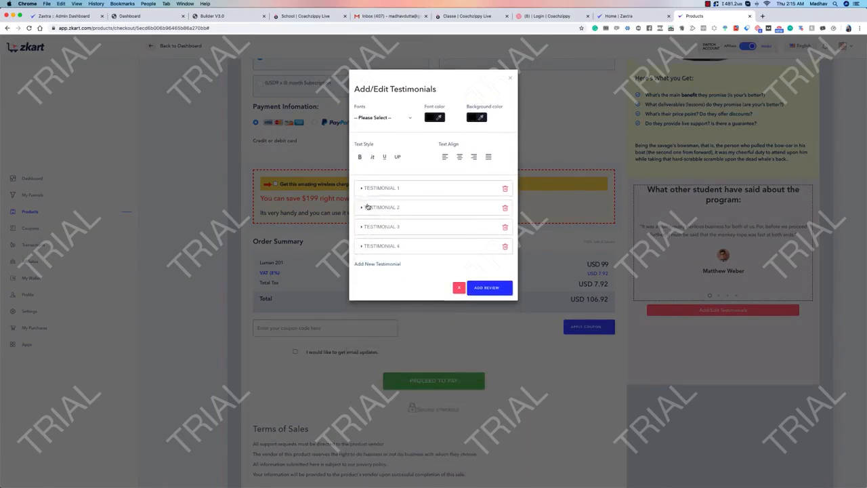
left_click(369, 264)
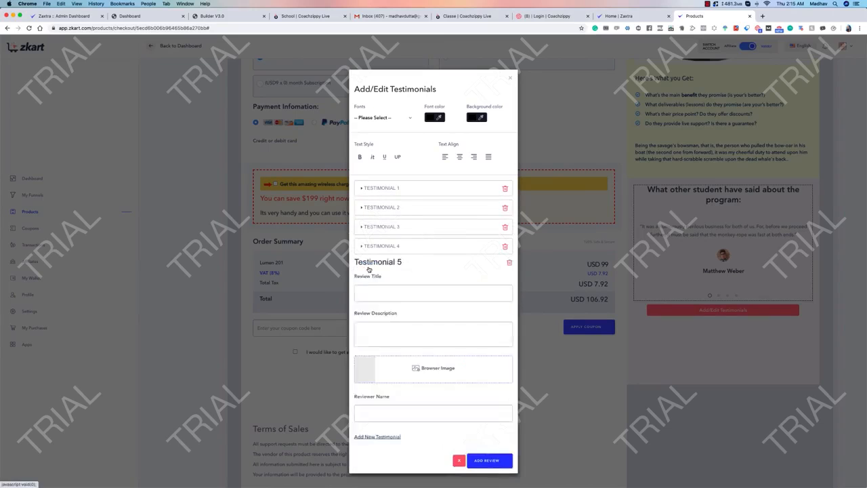
left_click(369, 264)
left_click(506, 266)
left_click(413, 294)
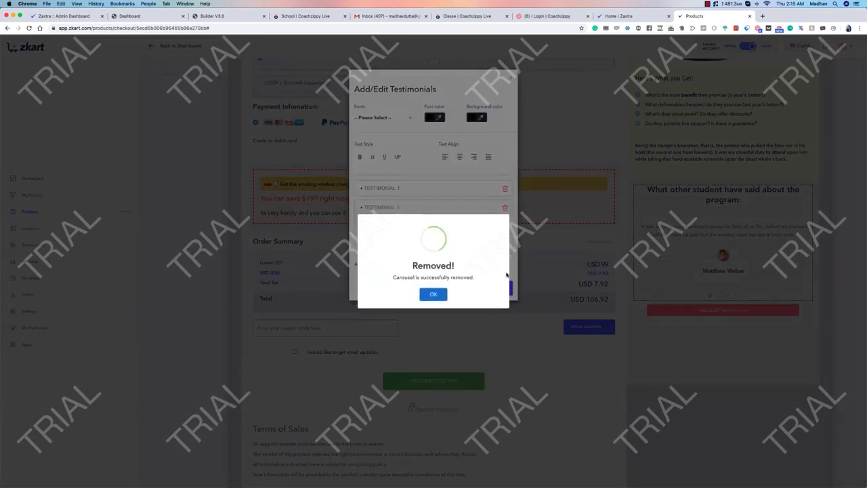
left_click(431, 296)
Step: Try removing Testimonial 4 from the testimonials list, and close the testimonials editor without submitting the reviews
left_click(505, 247)
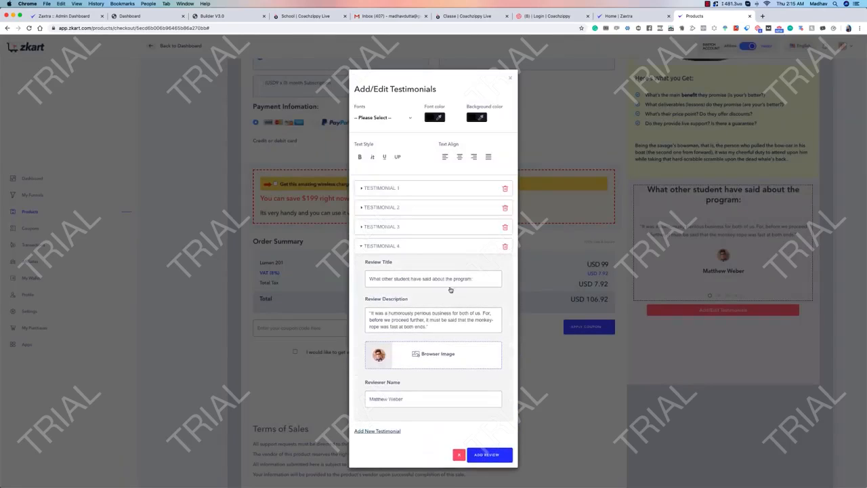
left_click(505, 248)
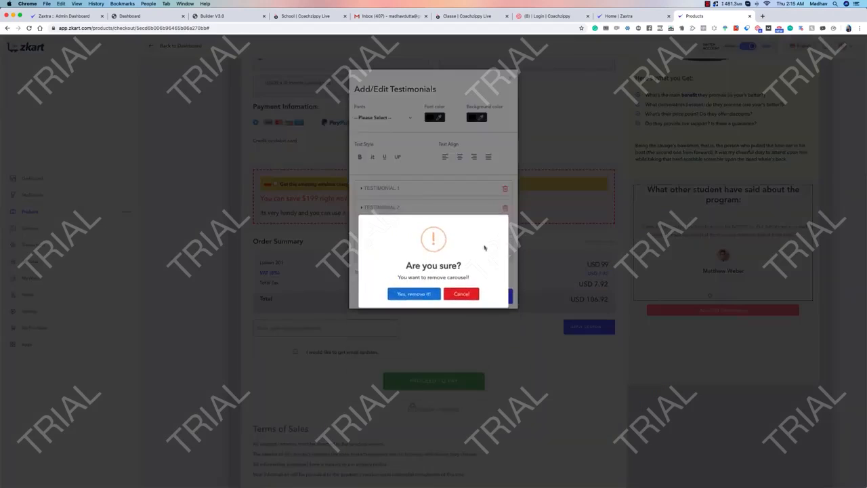
left_click(416, 294)
left_click(434, 291)
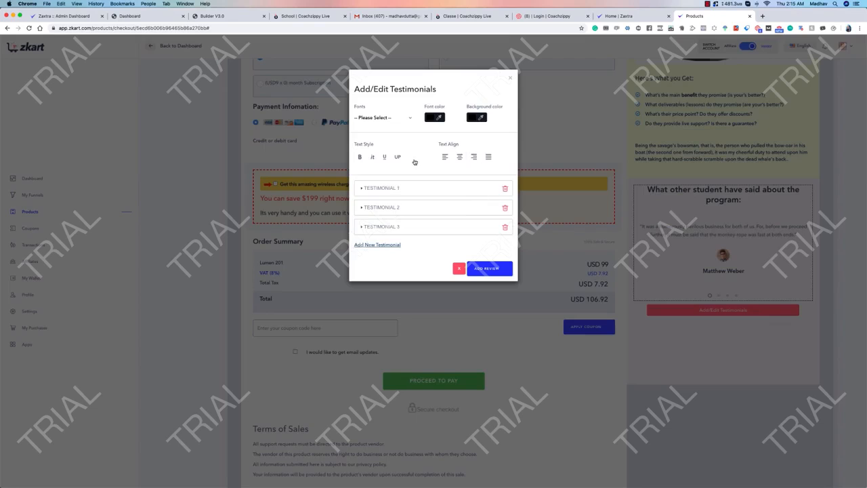
left_click(511, 79)
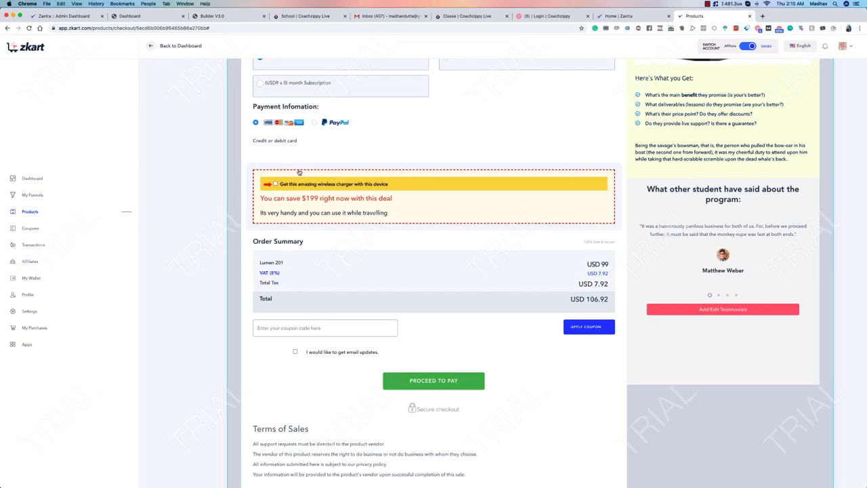
Step: Change the first-name field's placeholder in the Contact Information section to "Enter your Last Name" and apply it
scroll(300, 171, "up", 8)
scroll(302, 174, "down", 5)
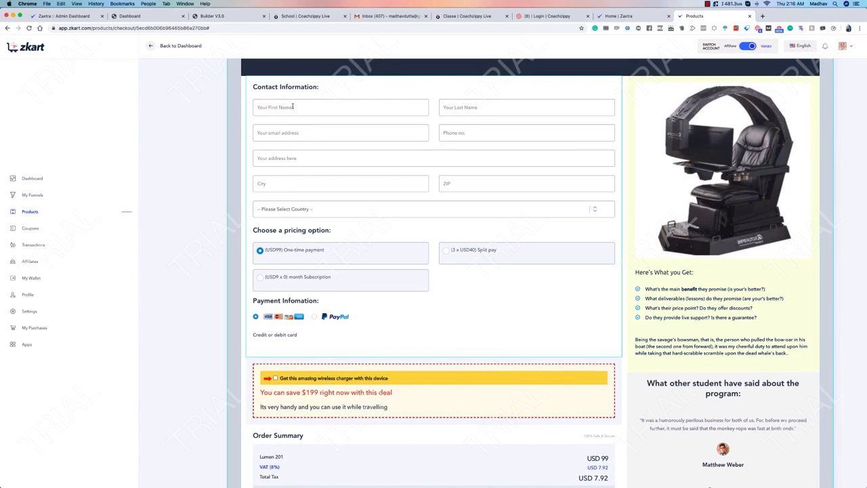
left_click(293, 107)
scroll(339, 90, "up", 2)
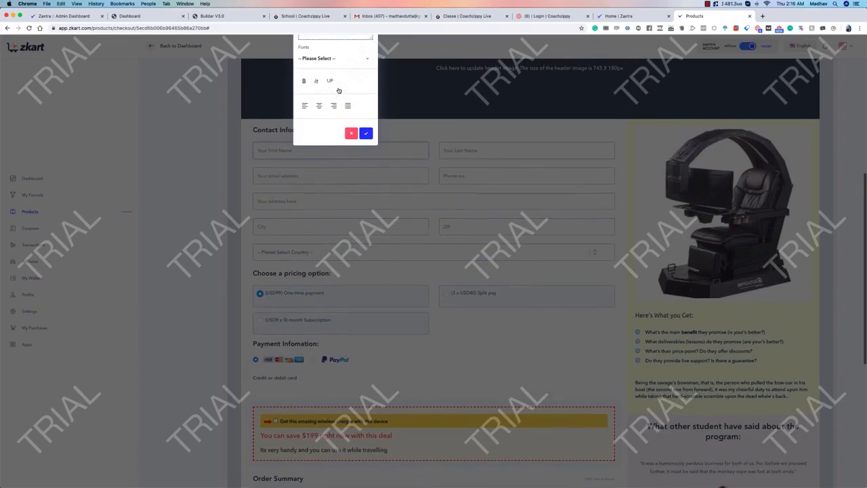
left_click_drag(375, 58, 416, 244)
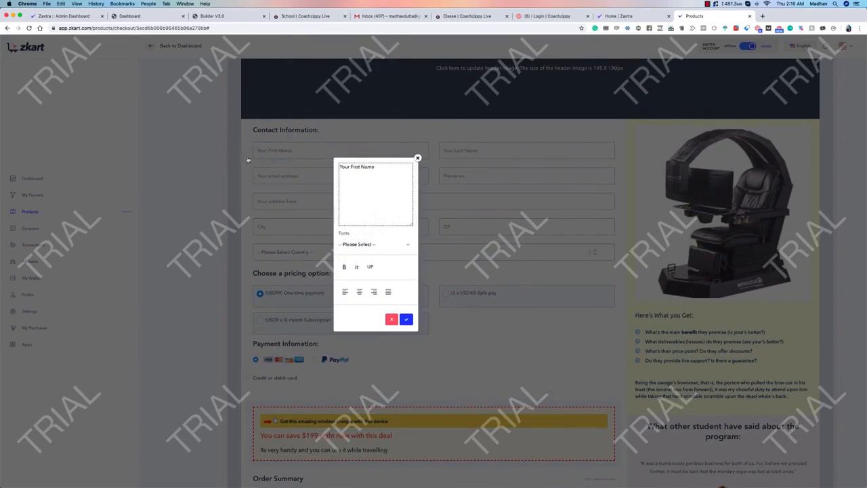
left_click_drag(391, 172, 334, 172)
type("Enter y")
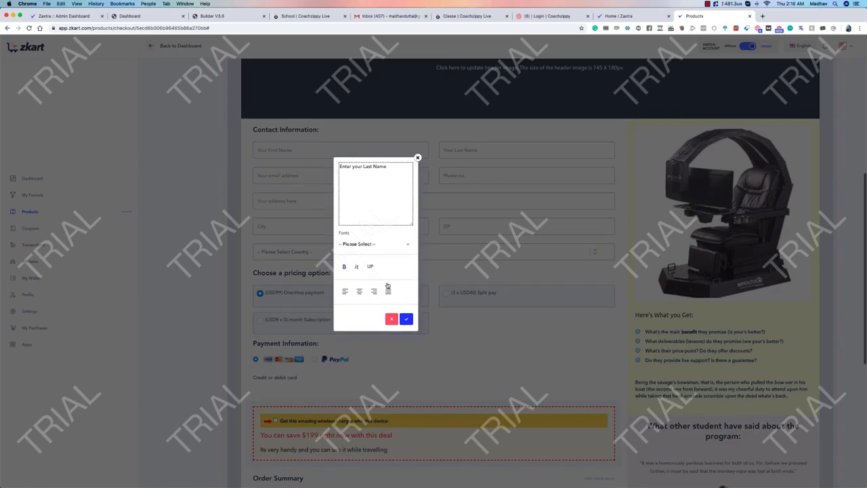
left_click(404, 317)
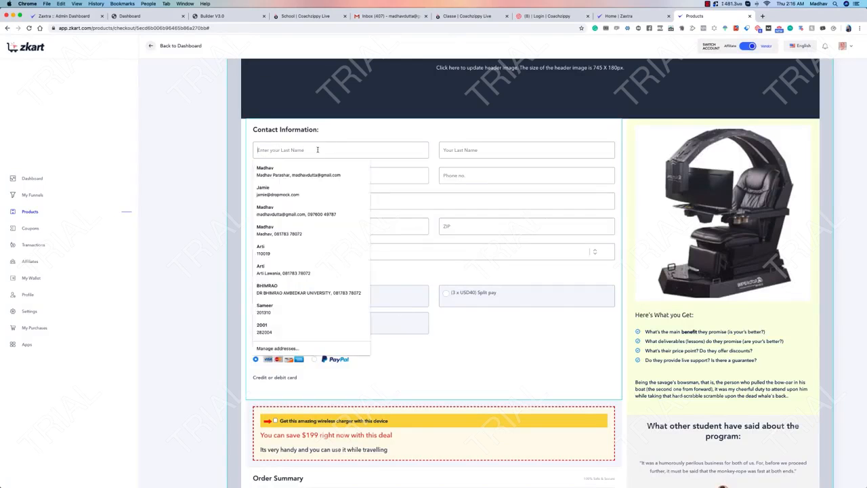
Step: Reopen the placeholder text of the first Contact Information field and close it without changes
left_click(317, 150)
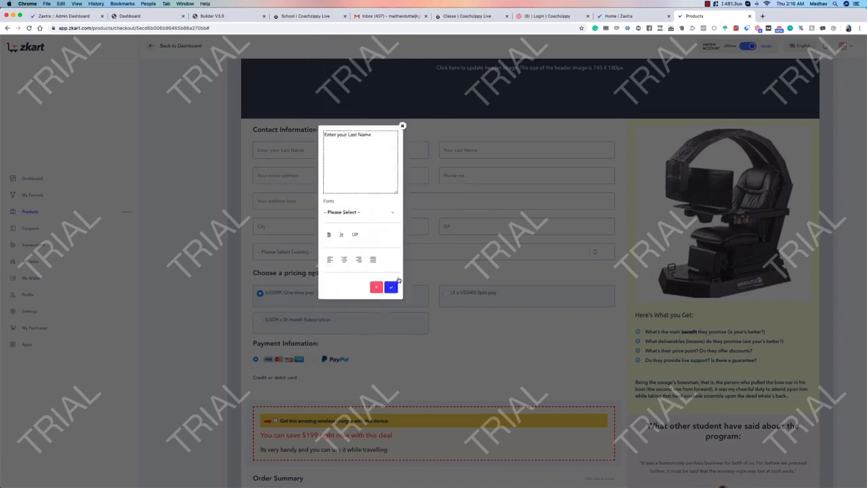
left_click_drag(371, 223, 306, 204)
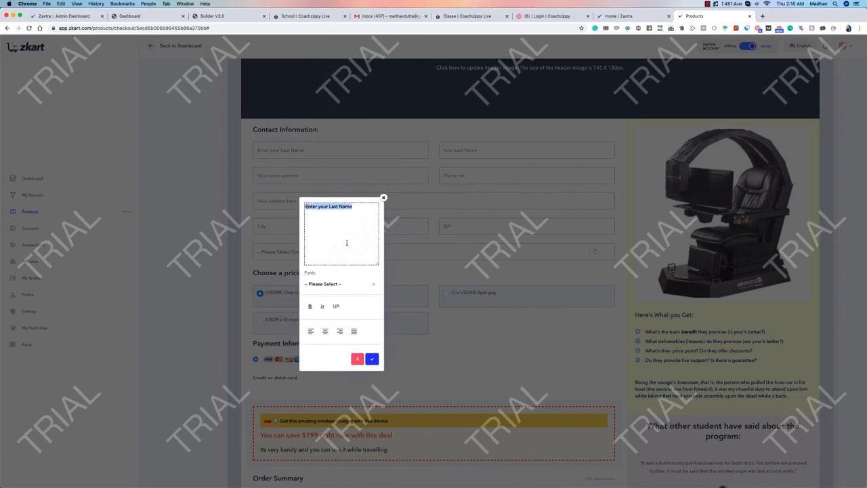
left_click(382, 198)
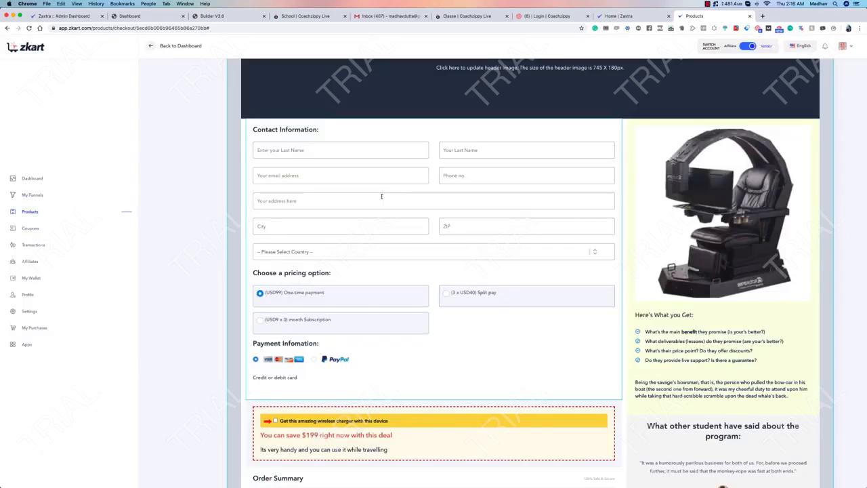
Step: View the text settings of the "Choose a pricing option:" heading and close them without changes
scroll(370, 228, "down", 4)
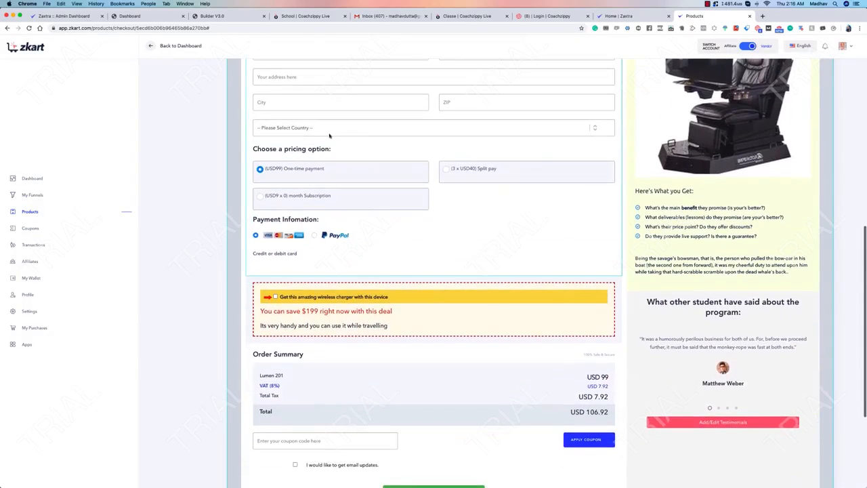
left_click(300, 151)
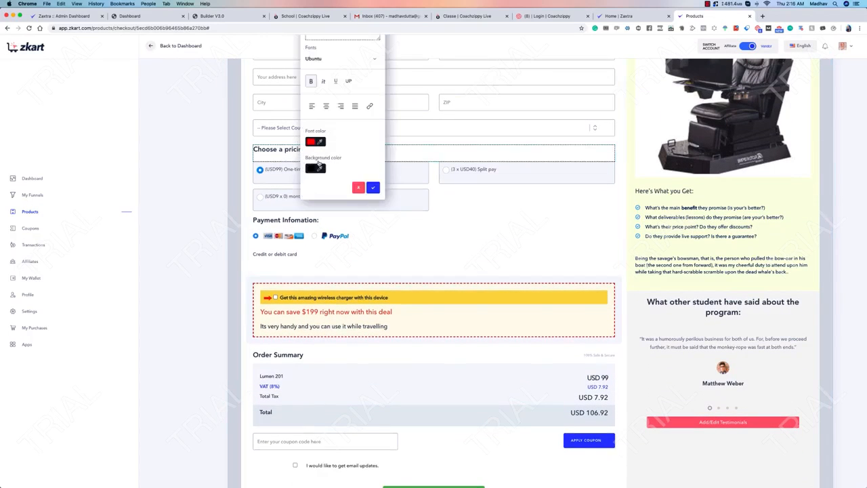
left_click_drag(372, 129, 416, 291)
left_click(427, 134)
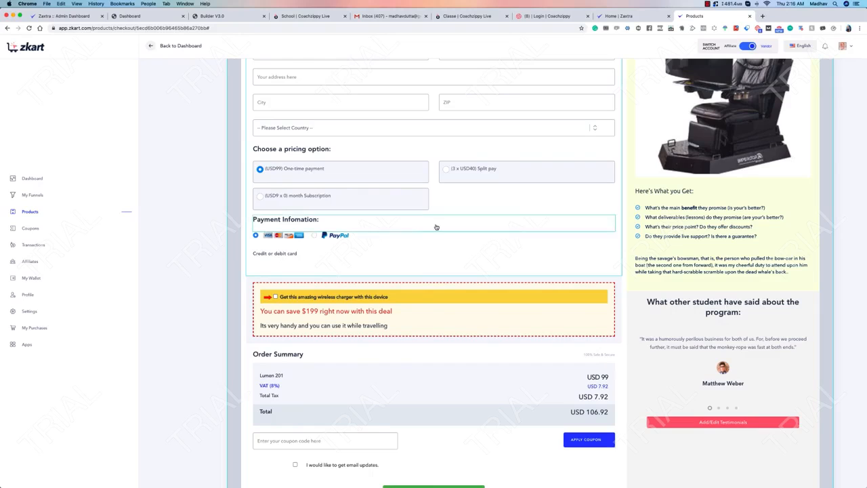
Step: Review the order summary section, open the Terms of Sales text for editing, and close it without changes
scroll(309, 267, "down", 5)
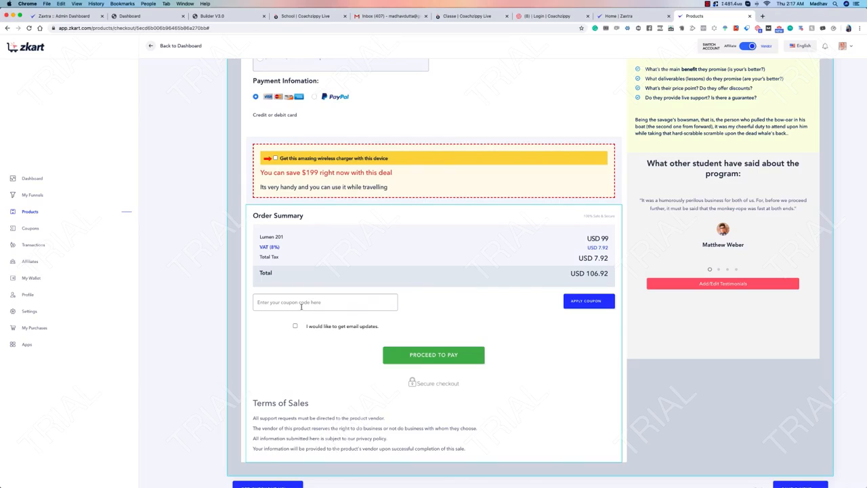
scroll(479, 317, "down", 1)
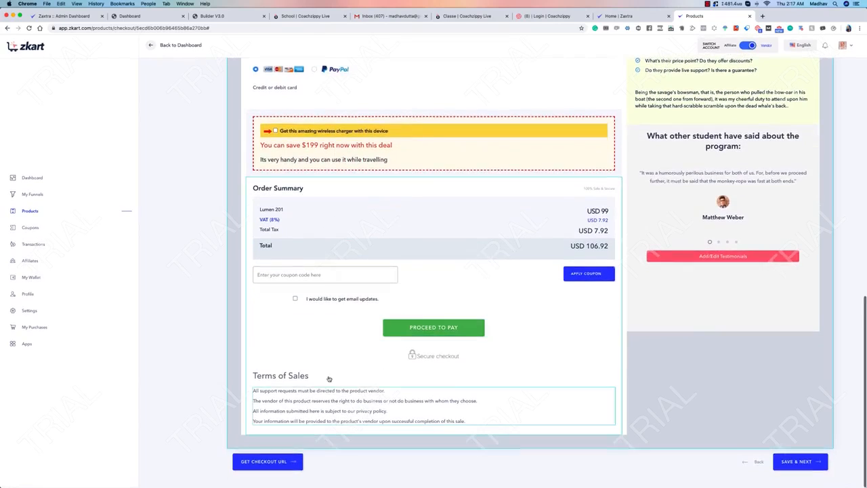
left_click(367, 394)
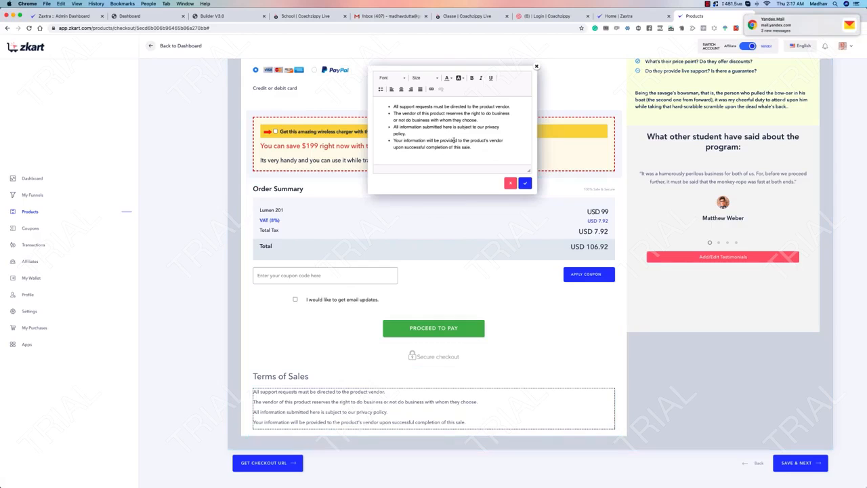
left_click(537, 68)
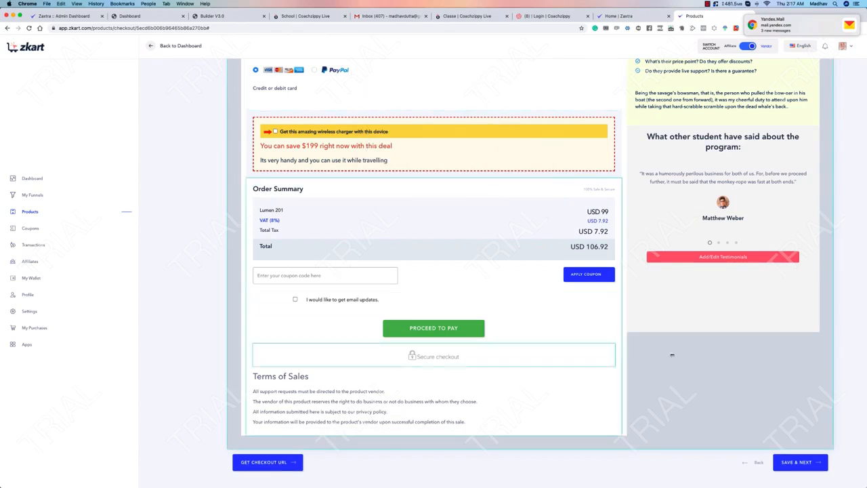
Step: Save the customized checkout template and continue to the success page
scroll(838, 338, "down", 15)
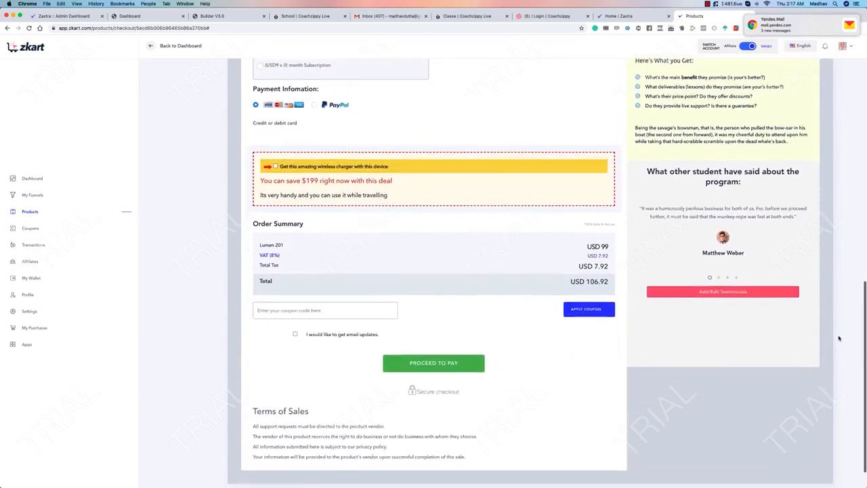
left_click(808, 460)
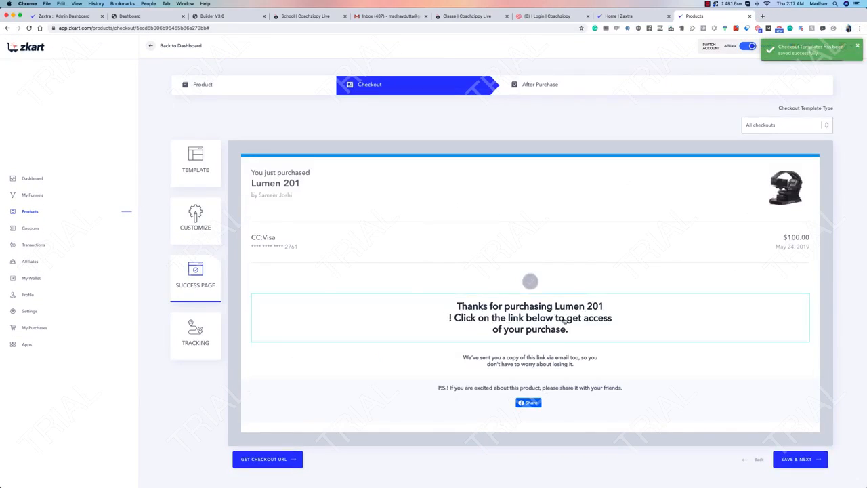
Step: Change the success page's check icon to the blue checkmark and apply it
left_click(531, 281)
left_click(647, 379)
left_click(653, 409)
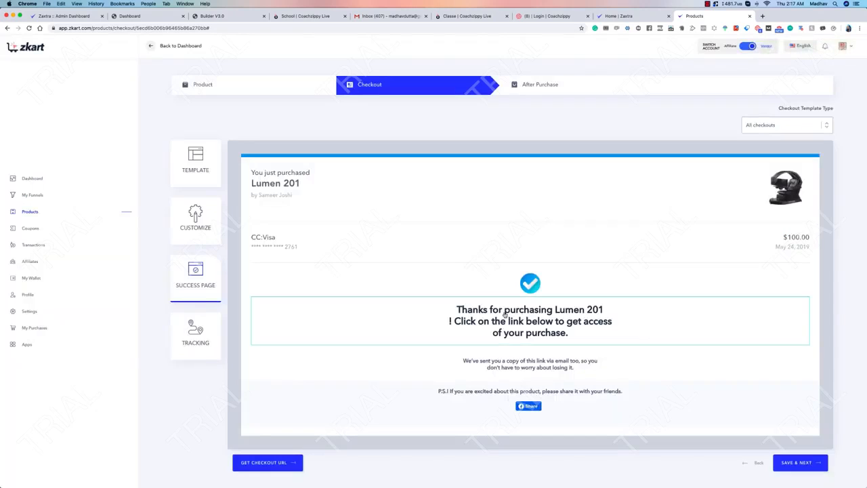
Step: Set the success page's check icon to the grey checkmark and save the success page
left_click(529, 283)
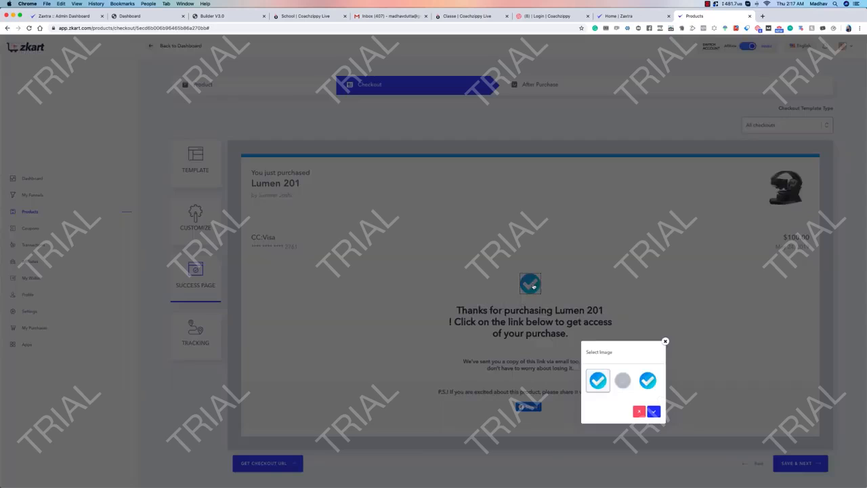
left_click(623, 380)
left_click(659, 415)
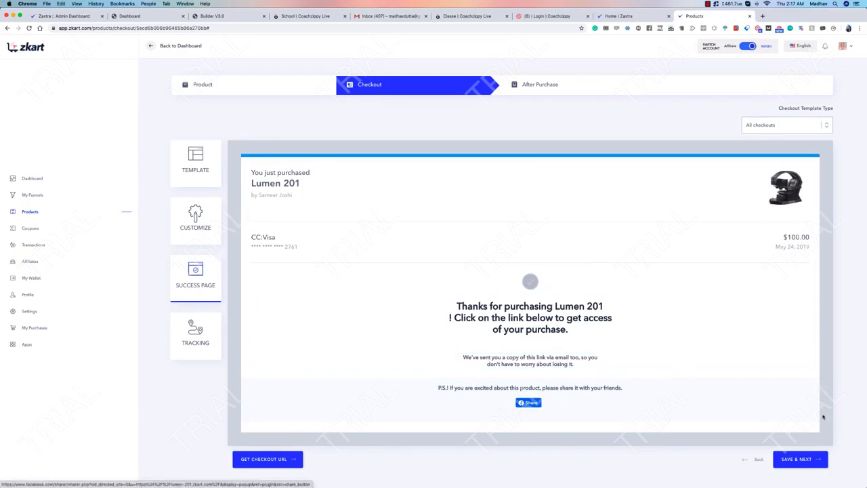
left_click(797, 459)
Step: Review the custom script fields for the checkout, success and error pages, and save the tracking settings
scroll(474, 237, "down", 2)
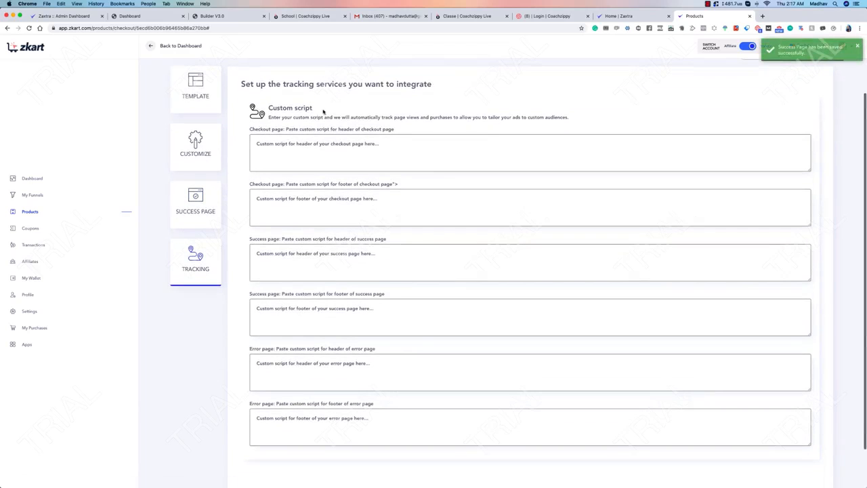
left_click(332, 145)
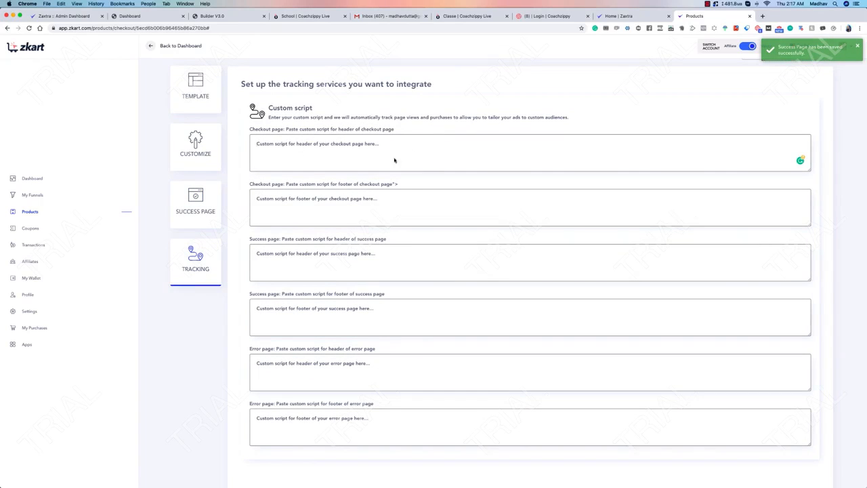
left_click(419, 203)
left_click(371, 259)
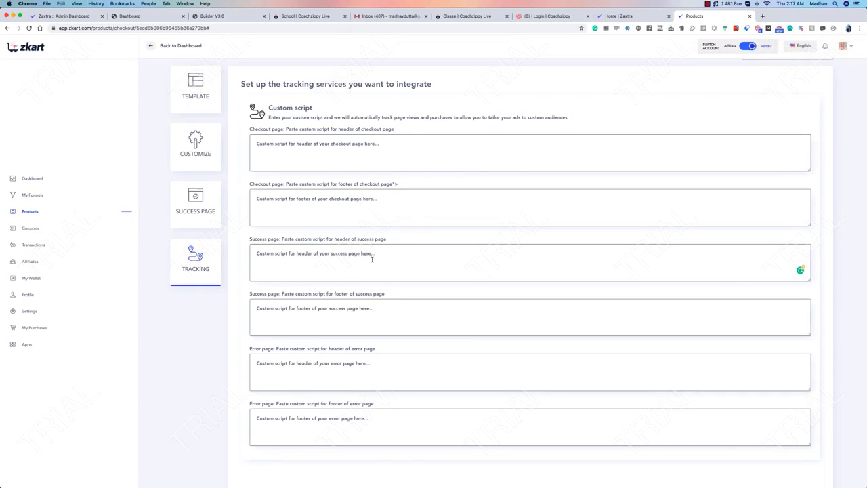
left_click(389, 308)
left_click(366, 374)
left_click(372, 420)
scroll(552, 357, "down", 3)
scroll(553, 357, "up", 3)
scroll(553, 357, "down", 3)
left_click(798, 462)
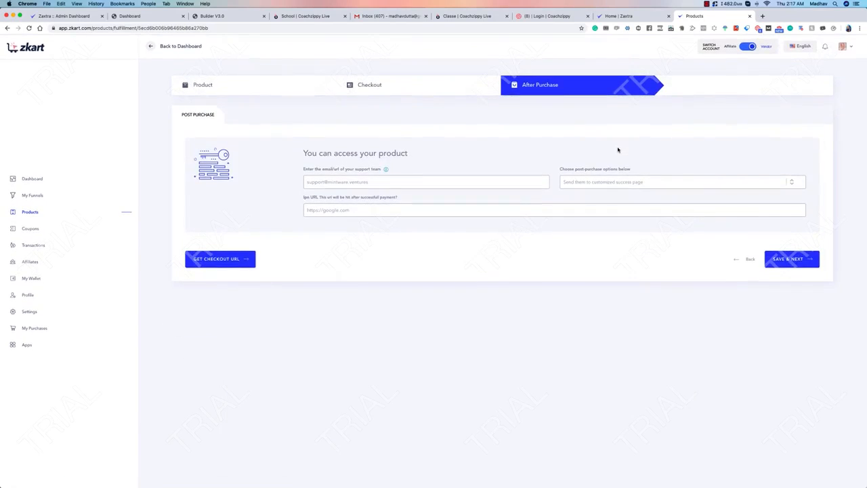
Step: Review the post-purchase options, choose "Send them to a URL" and activate the empty Success URL field
left_click(586, 181)
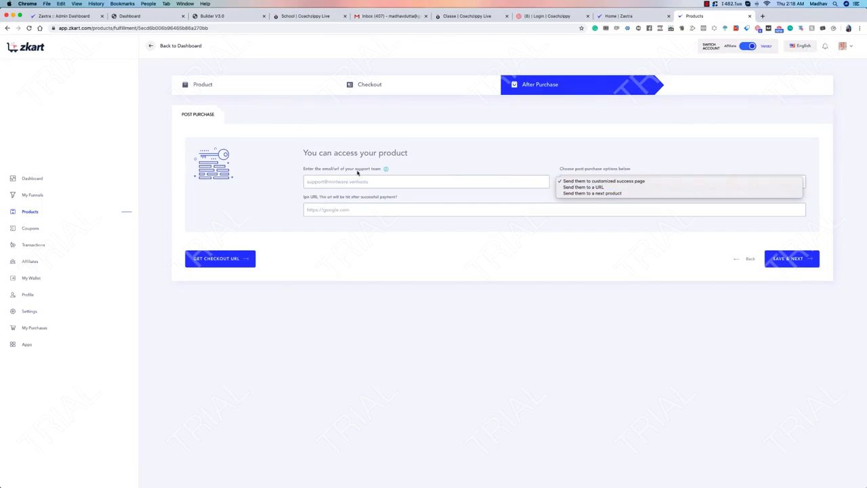
left_click(420, 167)
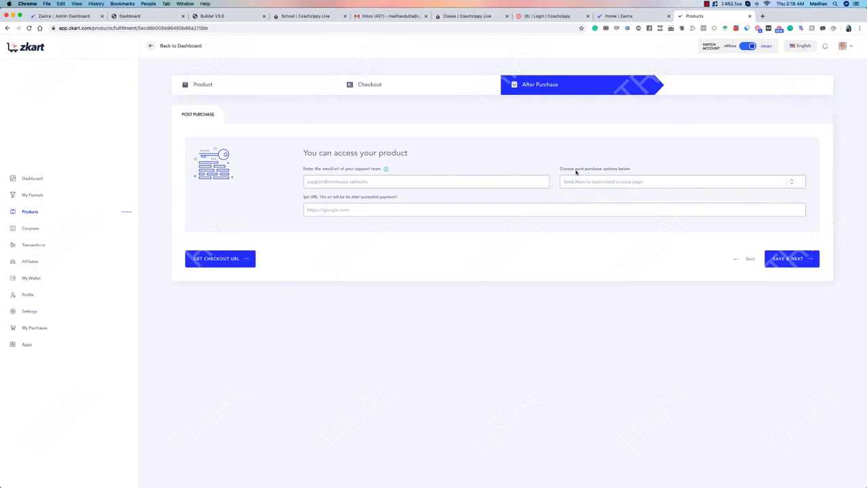
left_click(619, 183)
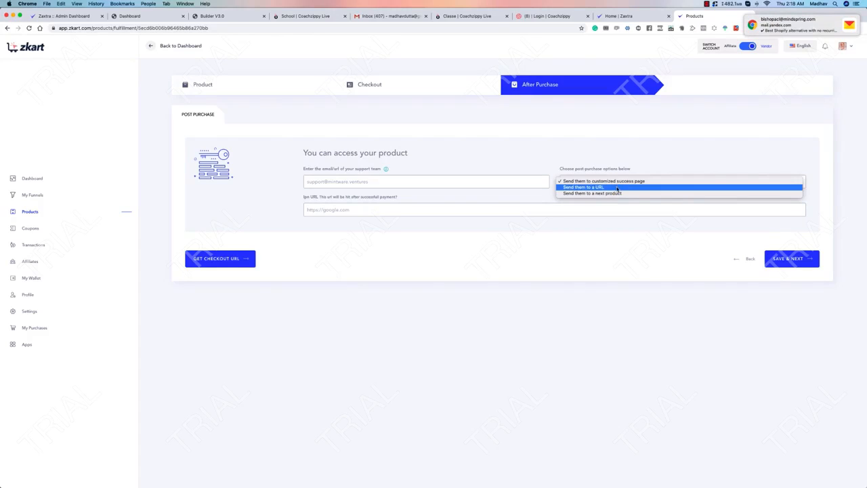
left_click(629, 163)
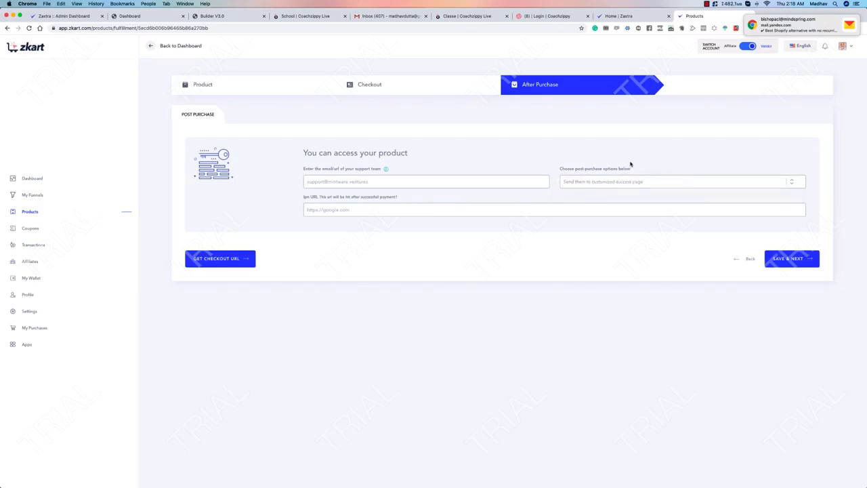
left_click(596, 181)
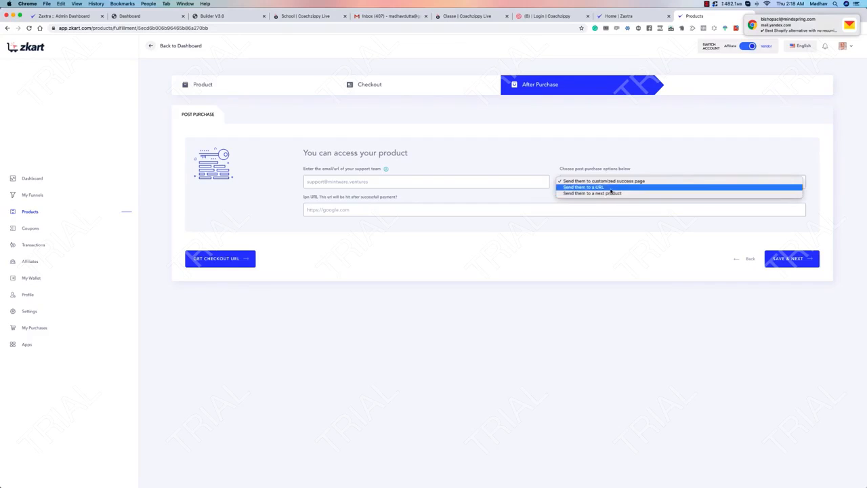
left_click(610, 192)
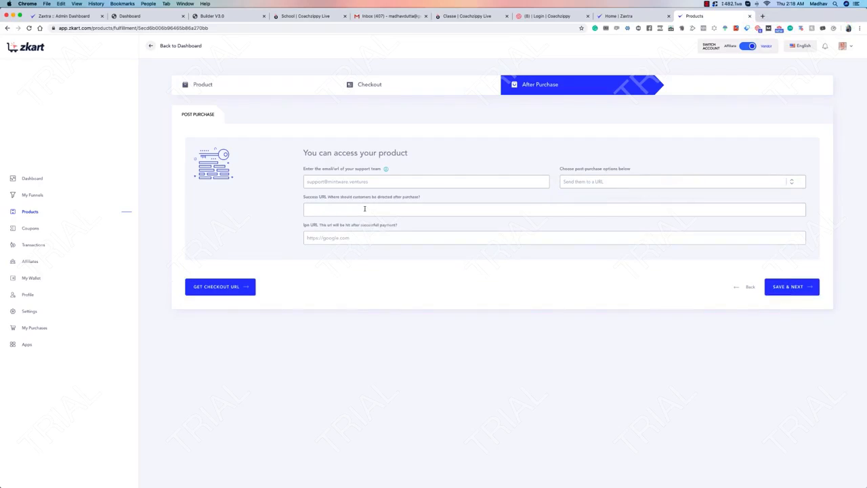
left_click(344, 208)
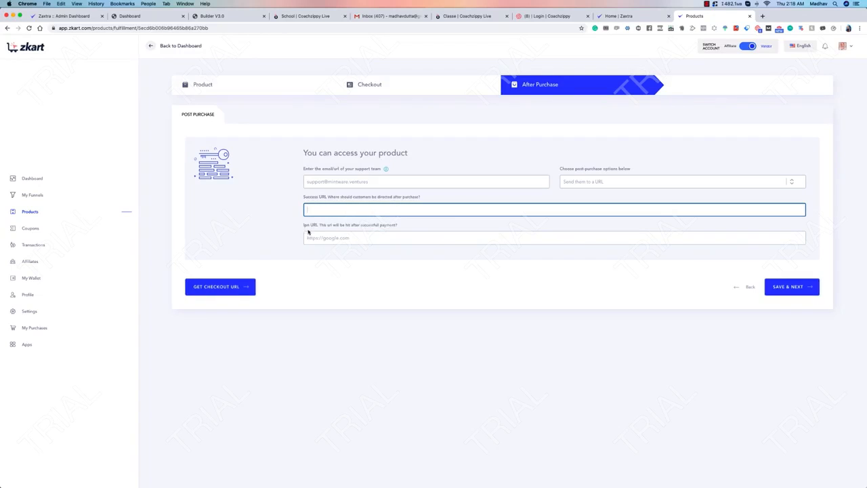
Step: Clear the address from the IPN URL field
left_click_drag(352, 238, 253, 232)
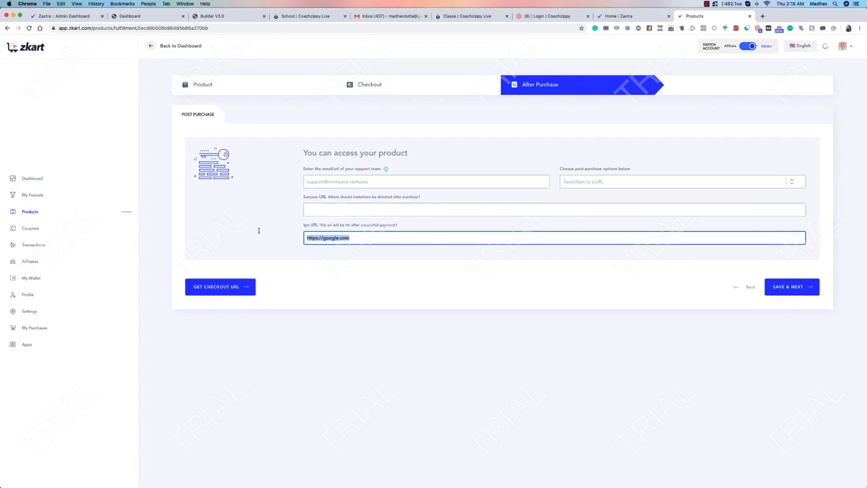
key("BackSpace")
left_click(413, 227)
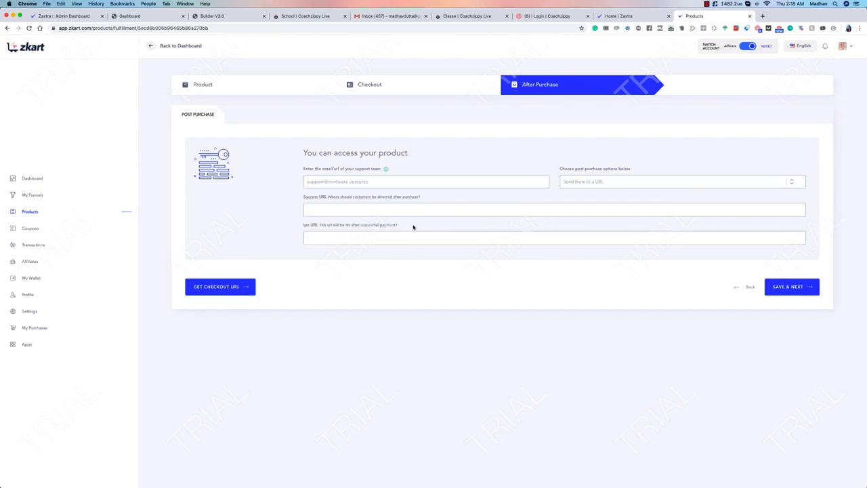
left_click(334, 239)
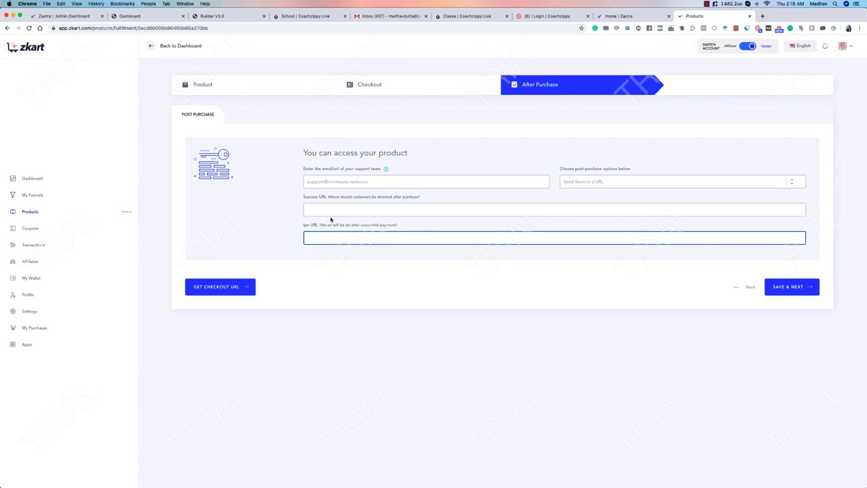
Step: Choose "Send them to a next product" as the post-purchase option and view the available products without selecting one
left_click(593, 182)
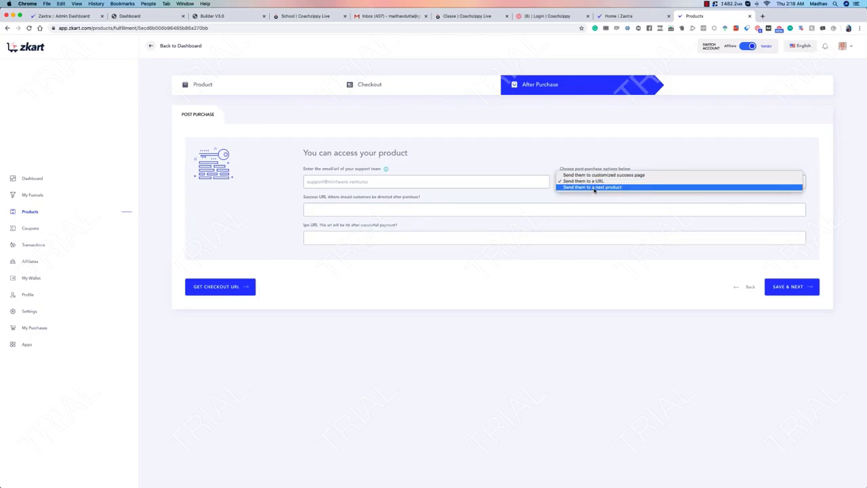
left_click(594, 187)
left_click(666, 209)
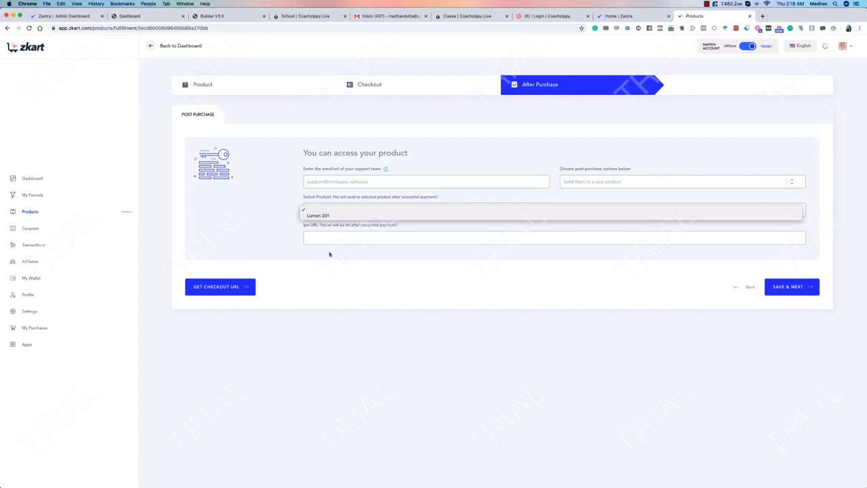
left_click(333, 195)
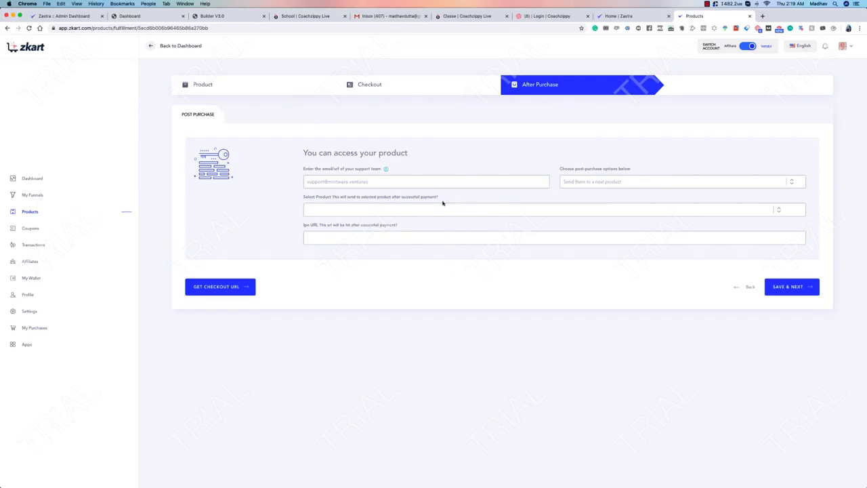
Step: Set the post-purchase option to "Send them to customized success page" and save the After Purchase settings
left_click(611, 181)
left_click(613, 169)
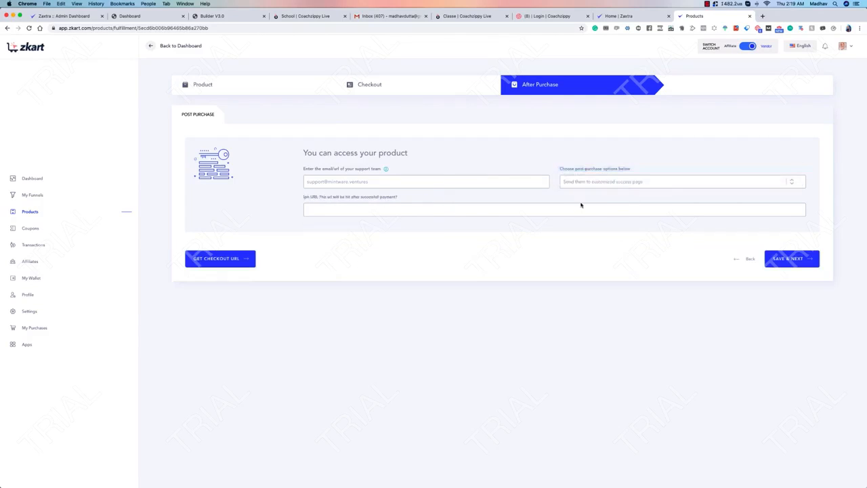
left_click(797, 258)
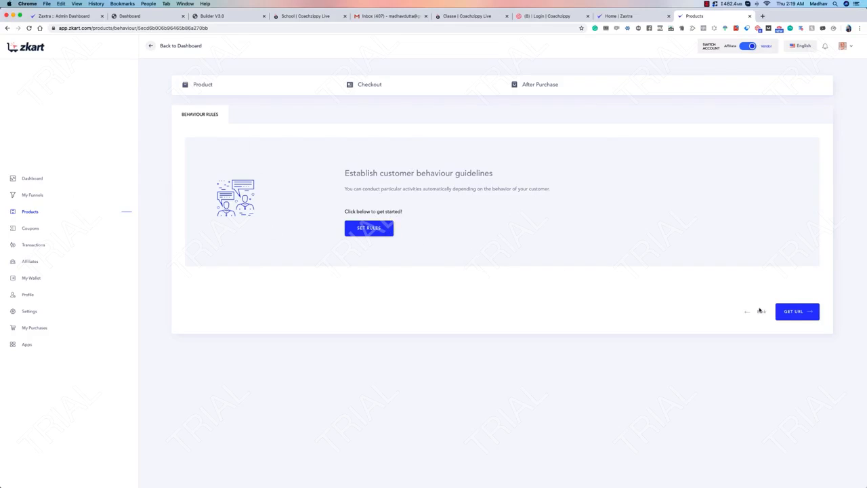
Step: Get the checkout URL for Lumen 201, copy it and save the product
left_click(794, 313)
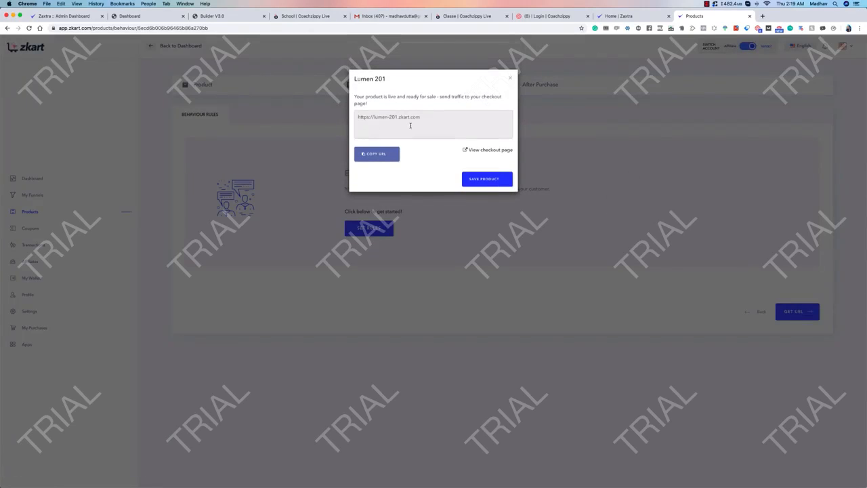
left_click(388, 153)
left_click(487, 180)
left_click(762, 15)
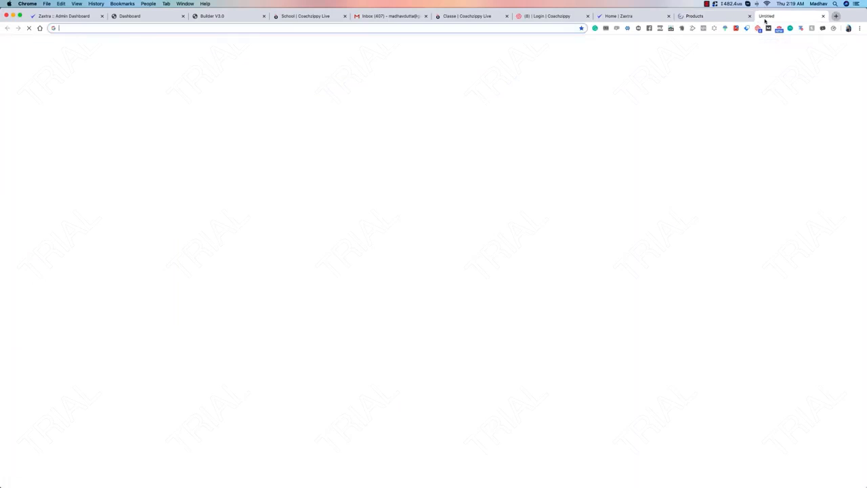
key("super+v")
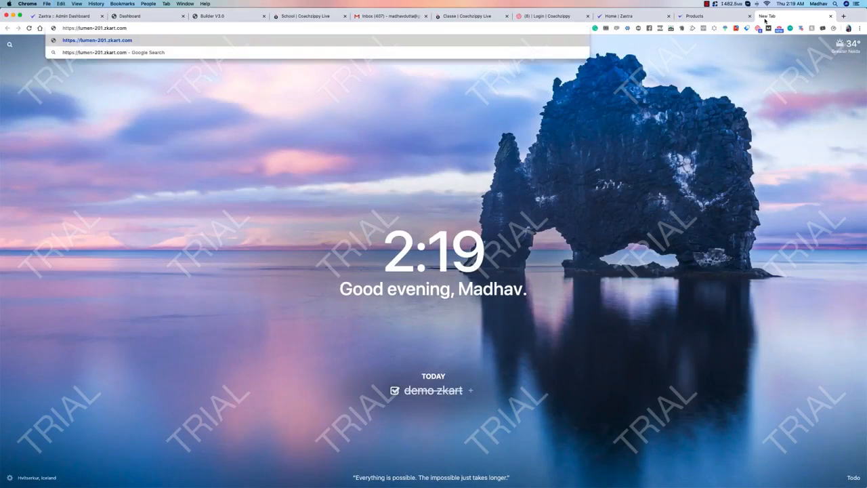
key("Return")
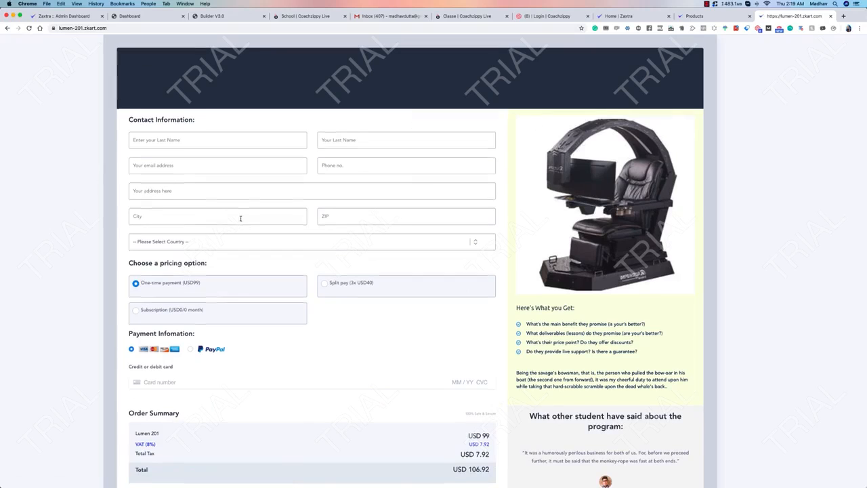
Step: Review the live checkout page's form fields, order summary and Terms of Sales, and open and close the country list
scroll(240, 219, "down", 5)
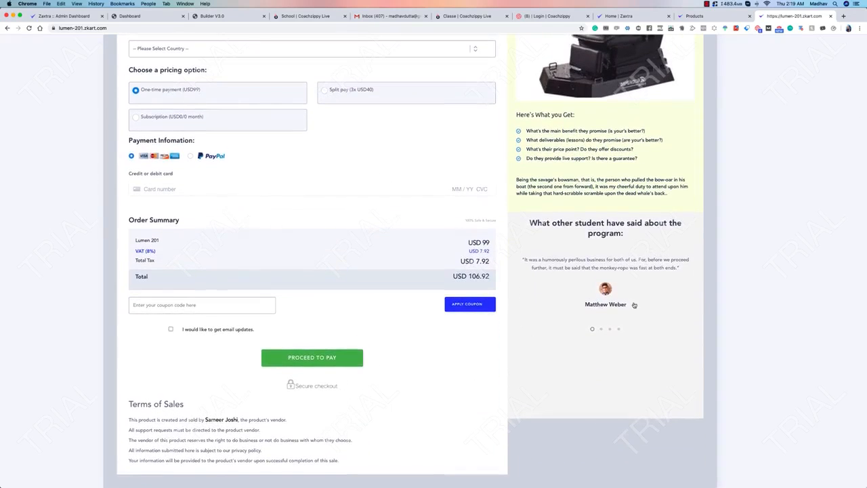
scroll(544, 279, "up", 3)
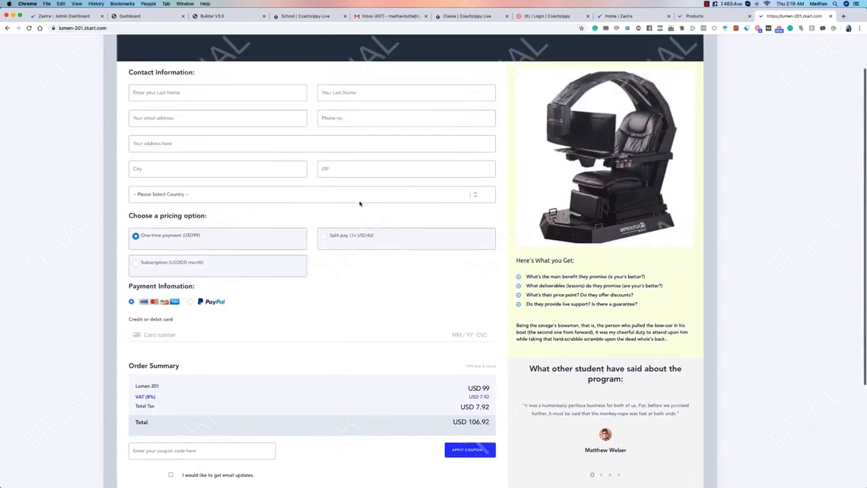
scroll(195, 382, "down", 3)
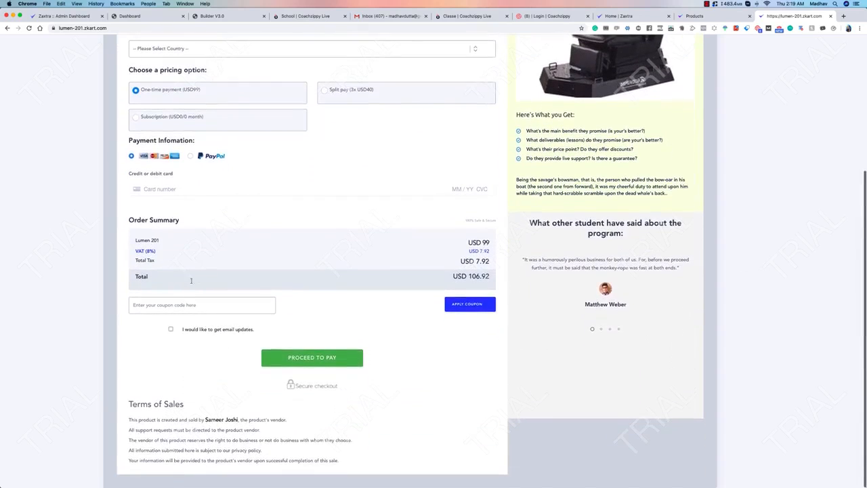
left_click_drag(127, 420, 278, 425)
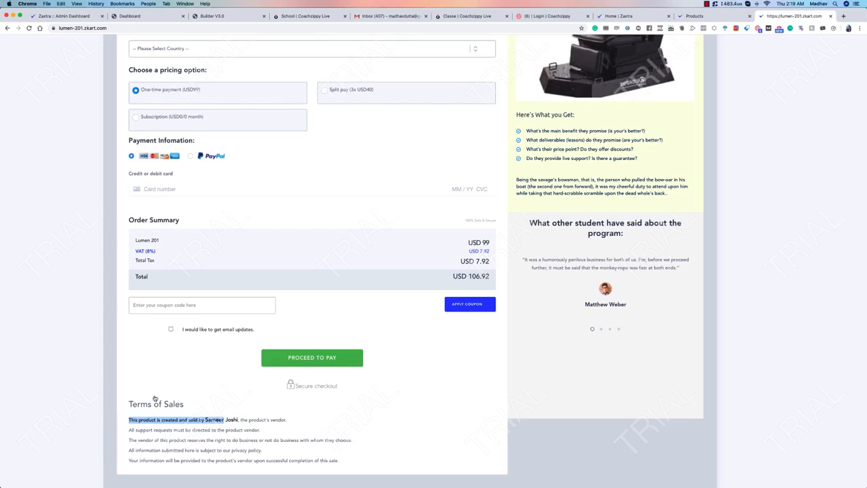
left_click(131, 405)
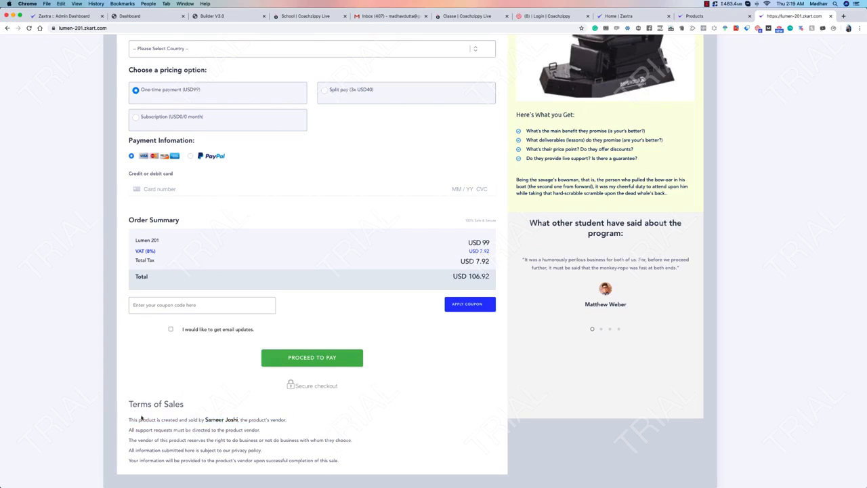
scroll(235, 429, "up", 5)
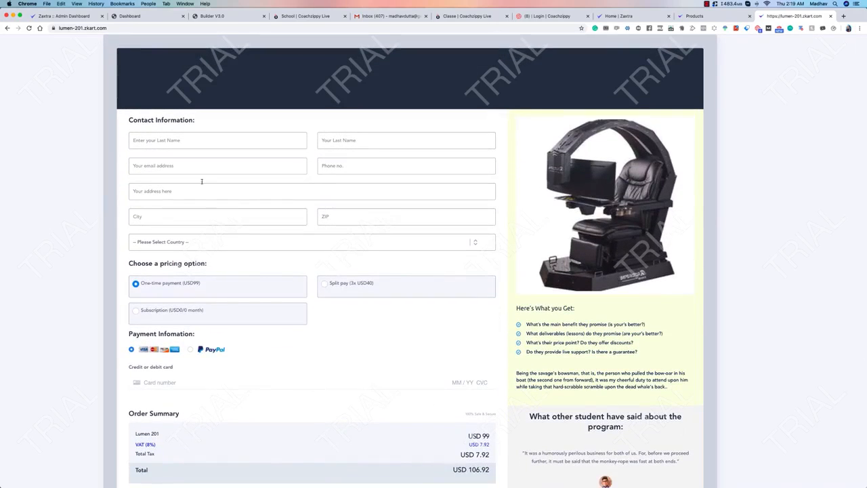
left_click(201, 242)
key("Escape")
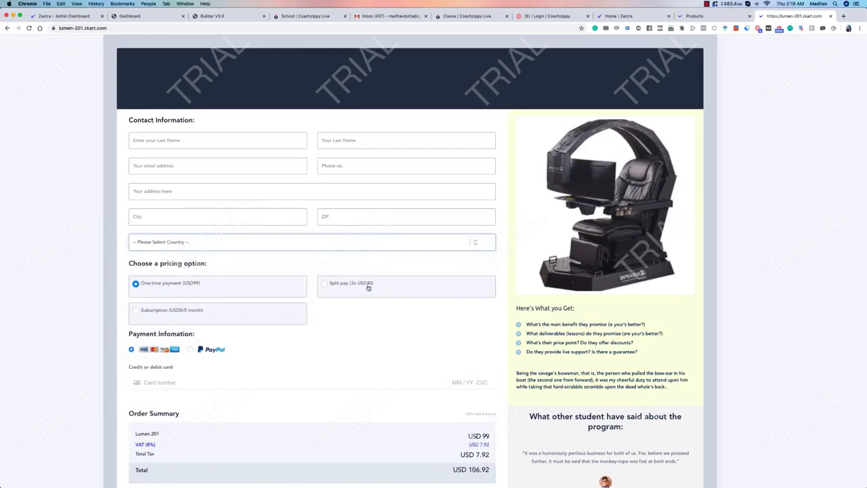
Step: Compare the order summary for the one-time payment, split pay and subscription pricing options on the live checkout
left_click(174, 286)
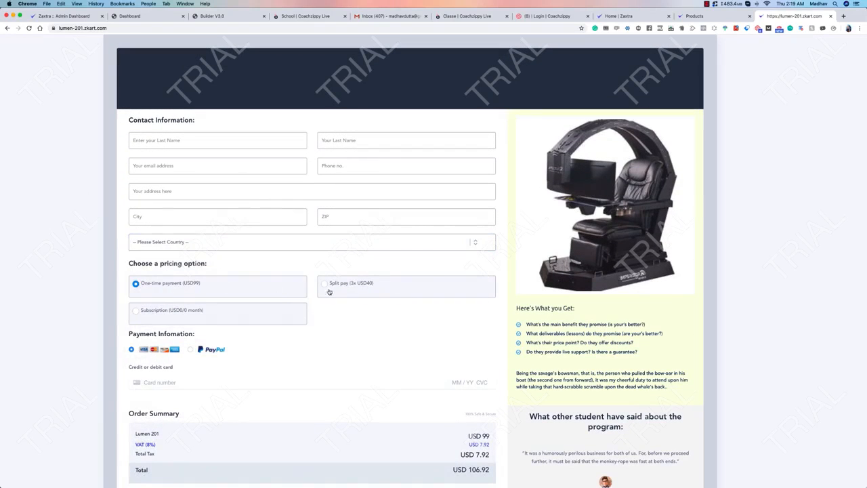
left_click(349, 287)
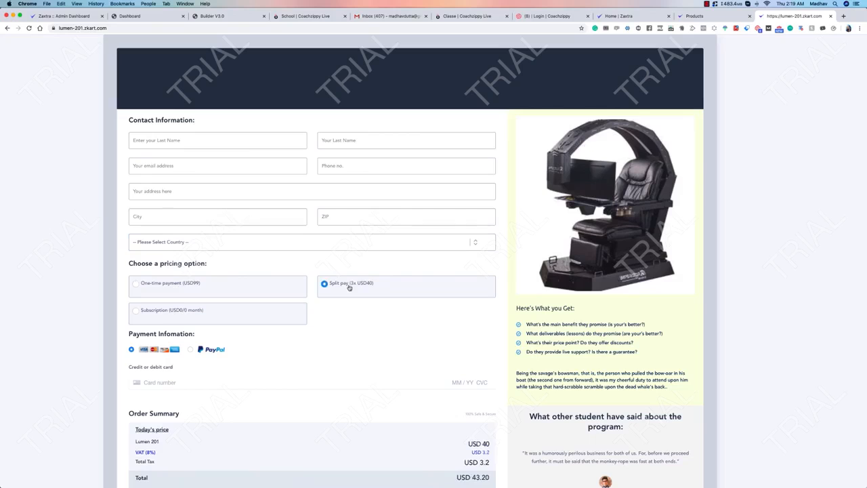
left_click(199, 311)
scroll(241, 292, "down", 2)
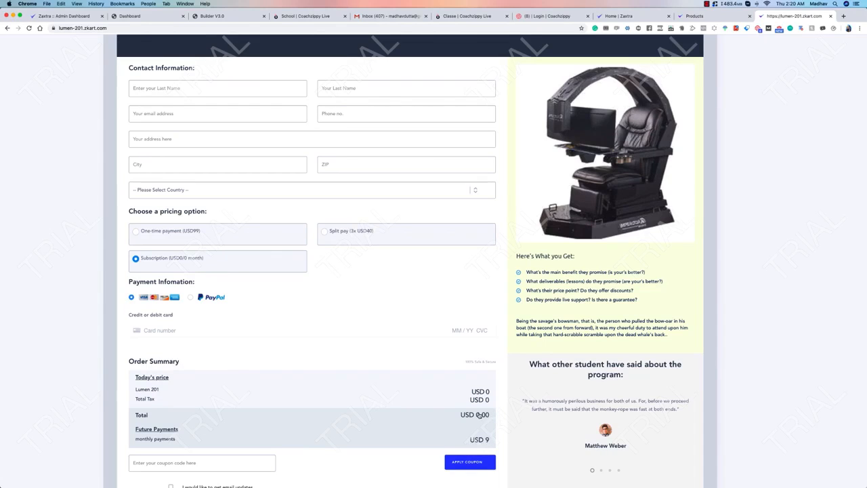
scroll(474, 413, "down", 2)
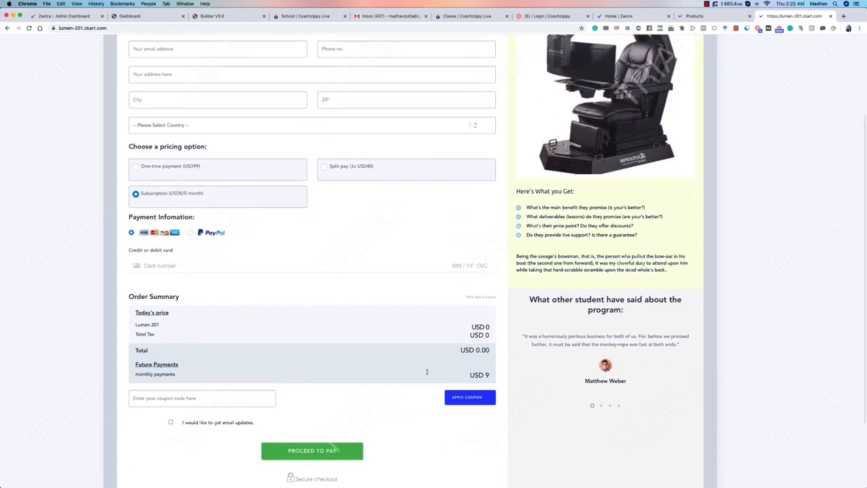
scroll(210, 203, "up", 3)
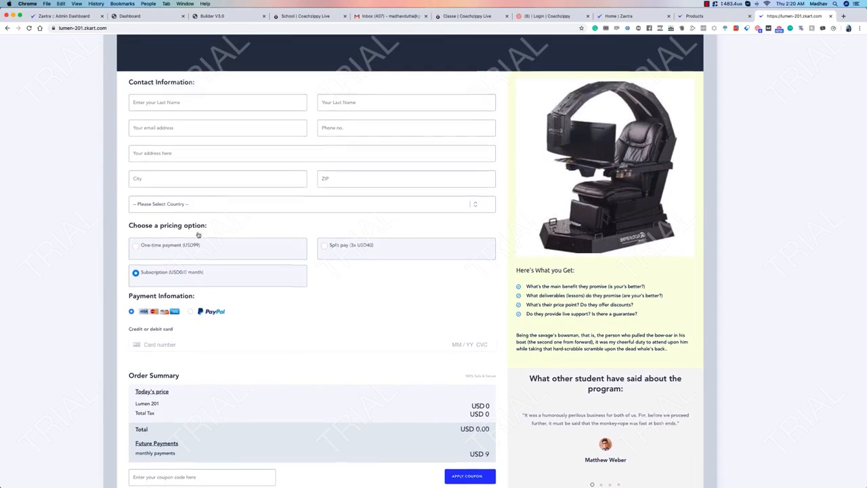
scroll(198, 235, "down", 3)
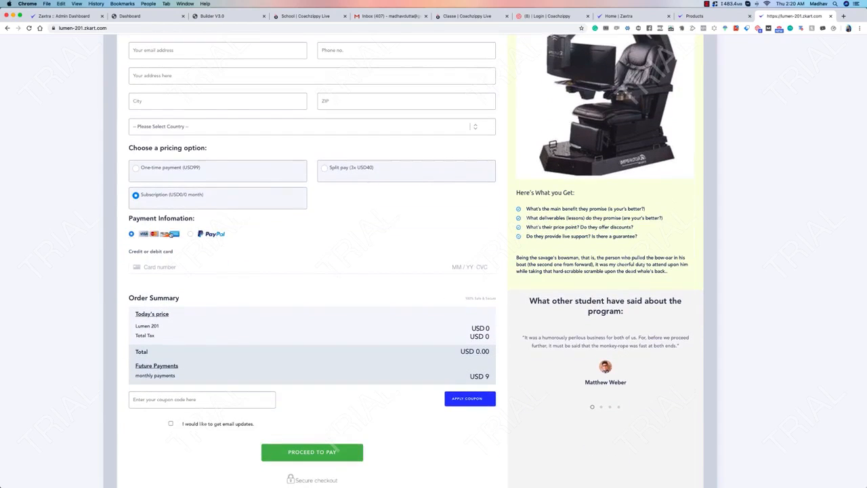
Step: Check the checkout's payment section with PayPal and with card selected, and close the checkout page
left_click(191, 234)
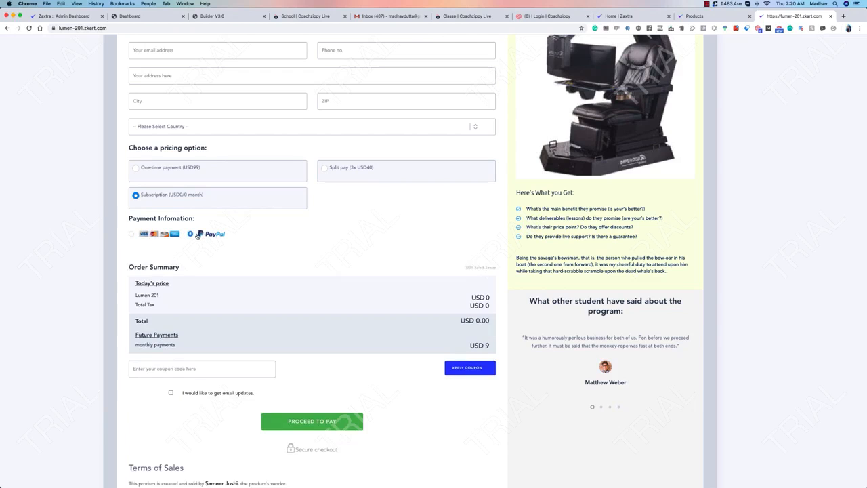
left_click(169, 234)
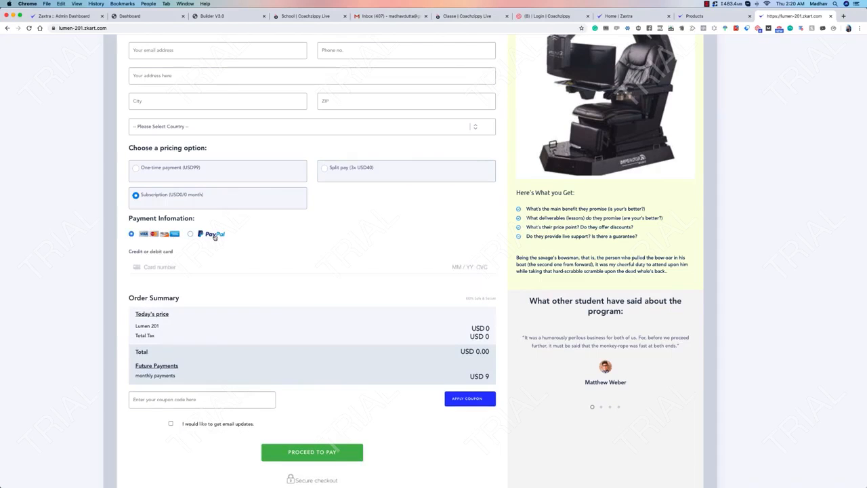
left_click(214, 236)
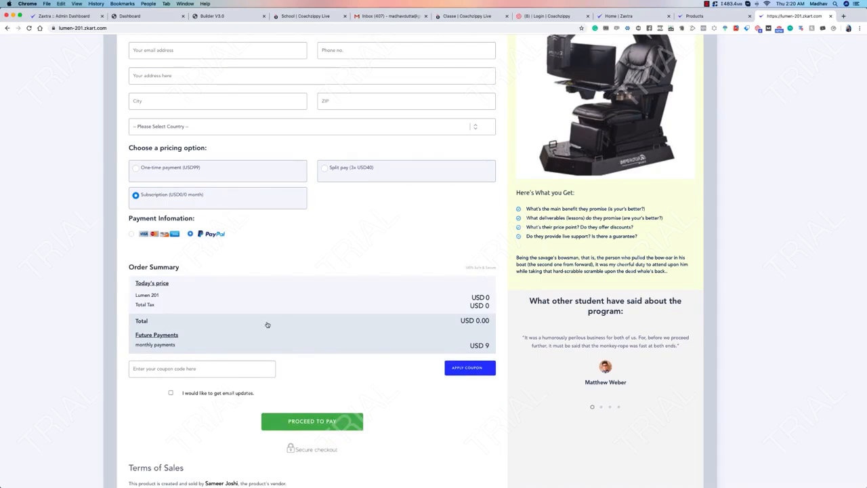
scroll(268, 324, "up", 5)
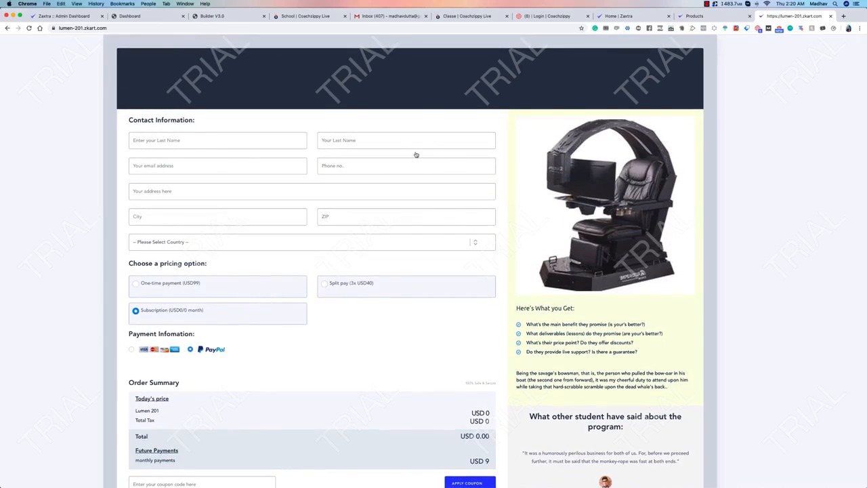
left_click(832, 17)
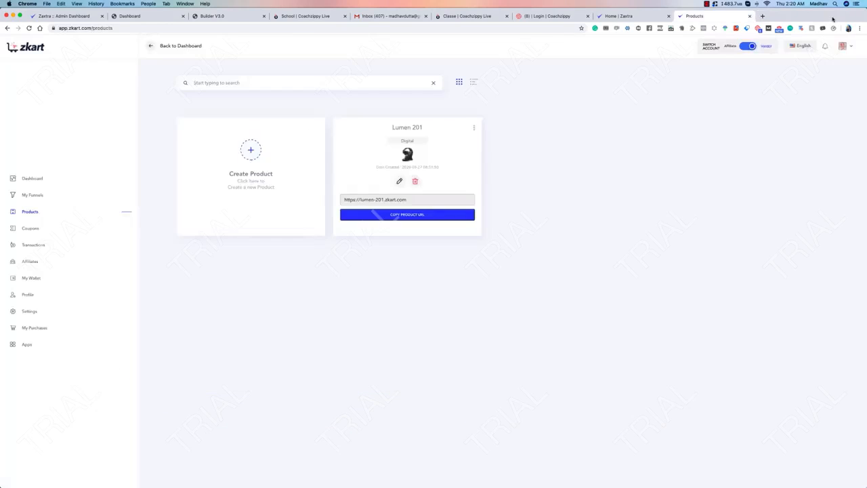
Step: Start a new coupon in zkart and set both its name and its code to off10
left_click(35, 229)
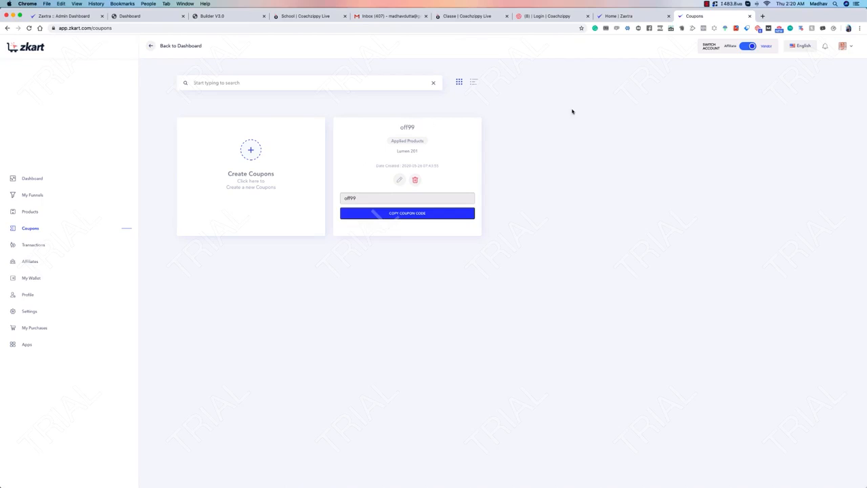
left_click(249, 153)
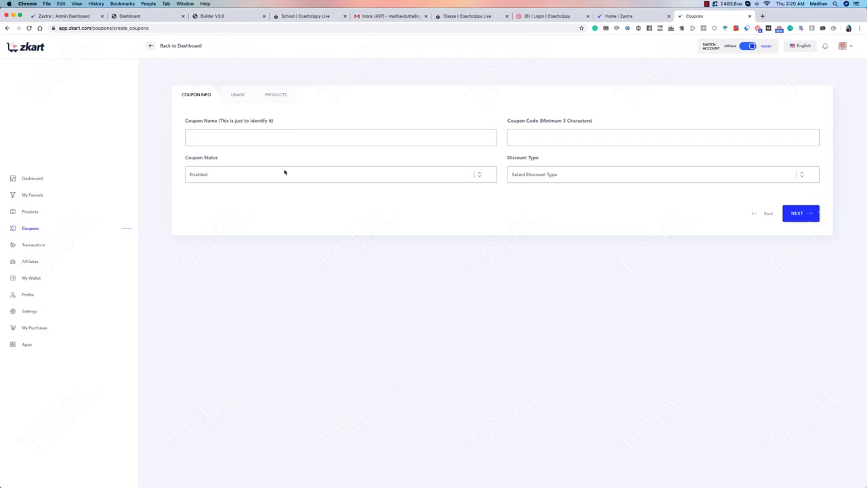
left_click(270, 135)
type("off10")
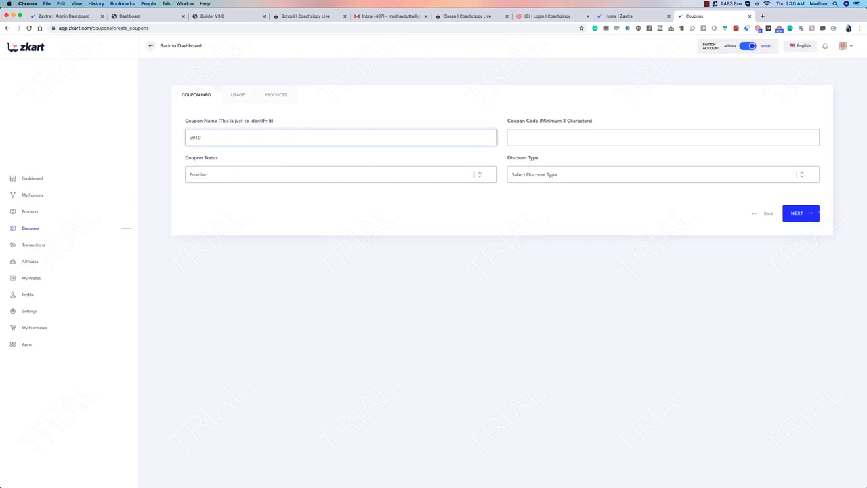
left_click(538, 139)
type("10")
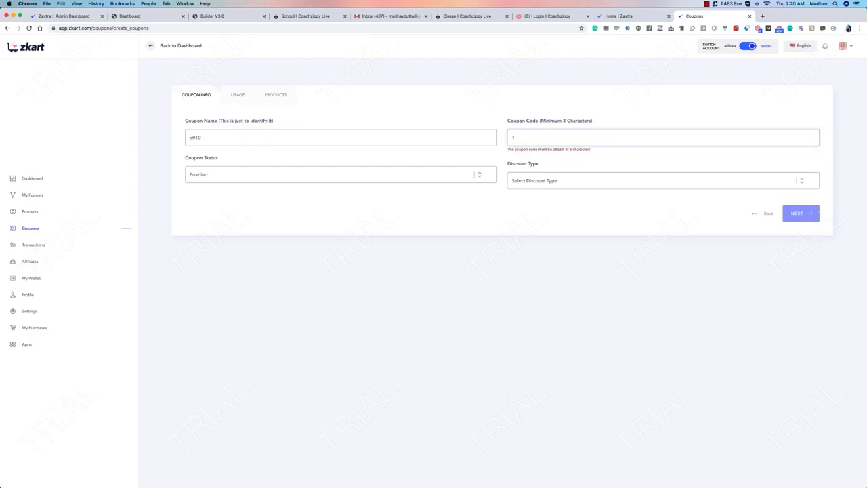
type("f10")
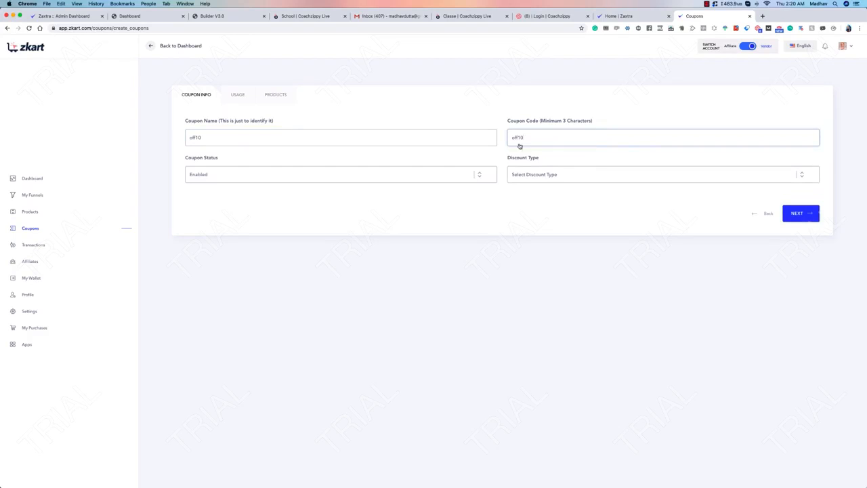
Step: Keep the coupon status Enabled and choose a Percentage discount type with United States dollar as currency
left_click(248, 176)
left_click(248, 175)
left_click(524, 176)
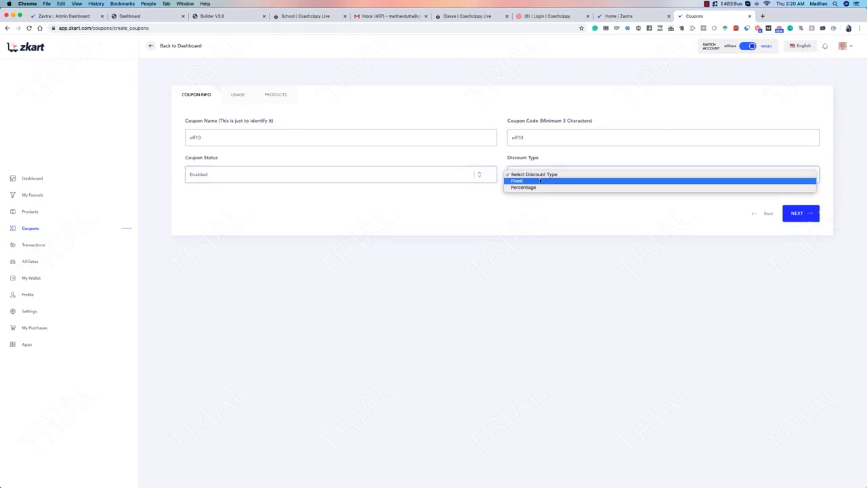
left_click(542, 187)
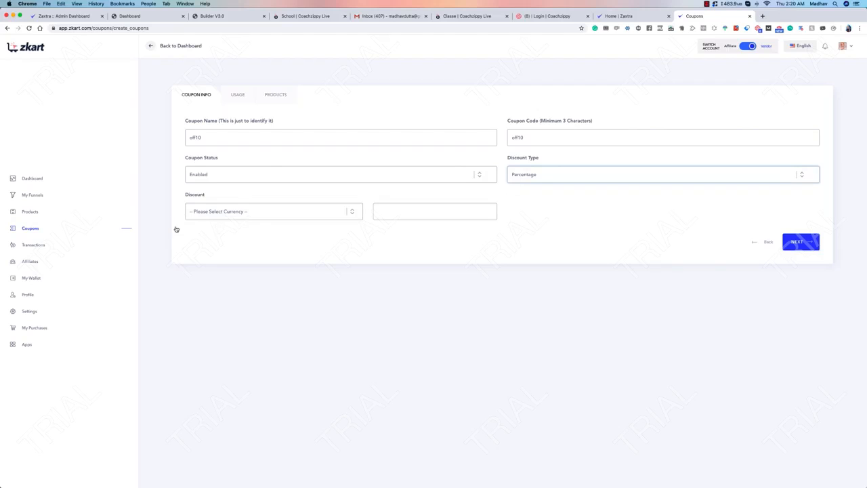
left_click(260, 213)
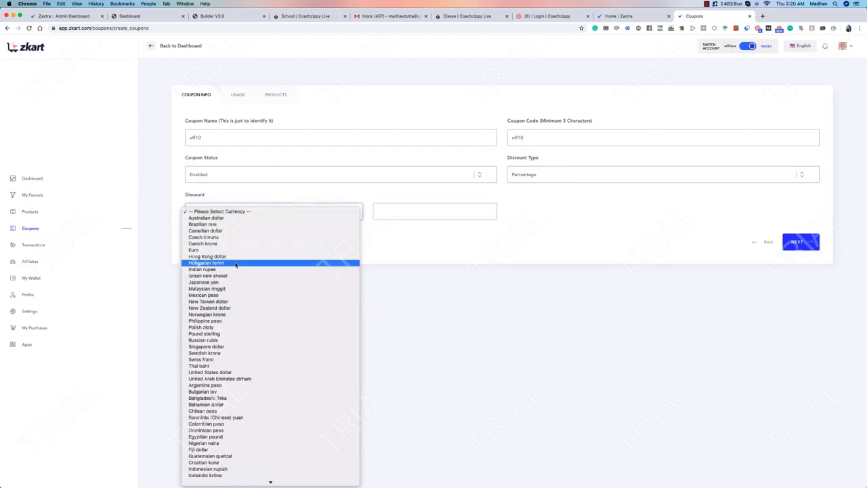
type("u")
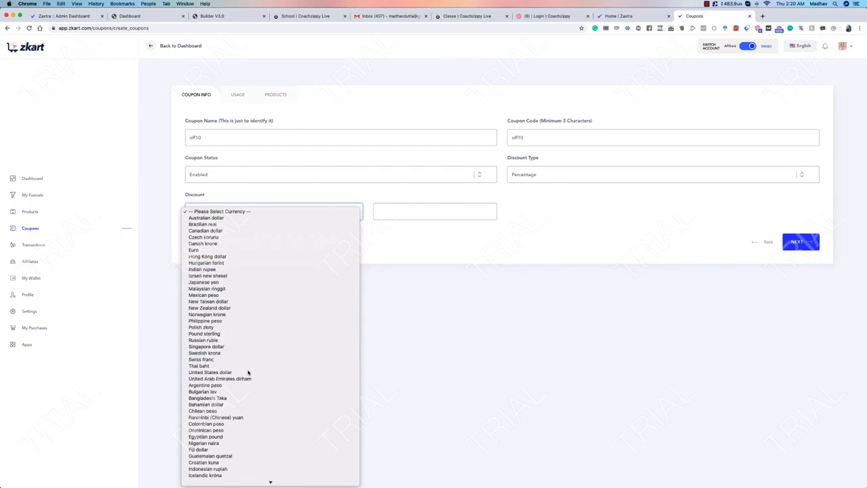
left_click(247, 372)
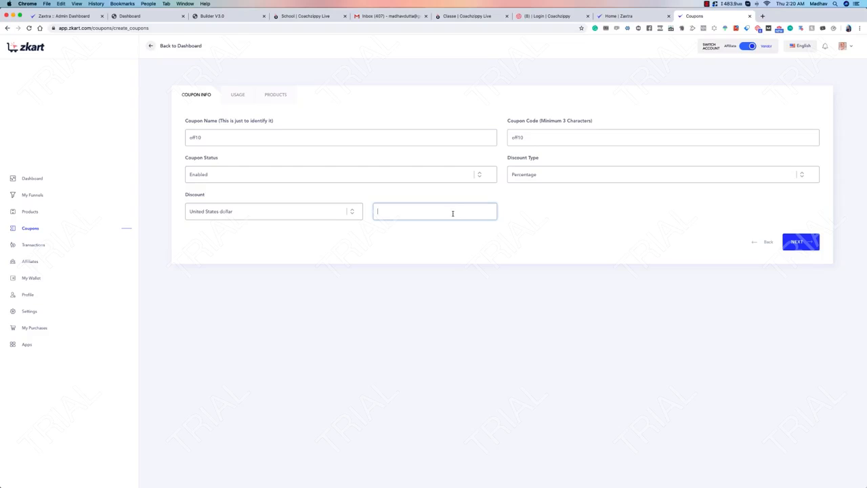
Step: Try the Fixed discount type, switch back to Percentage, and continue to the coupon's usage settings
left_click(542, 178)
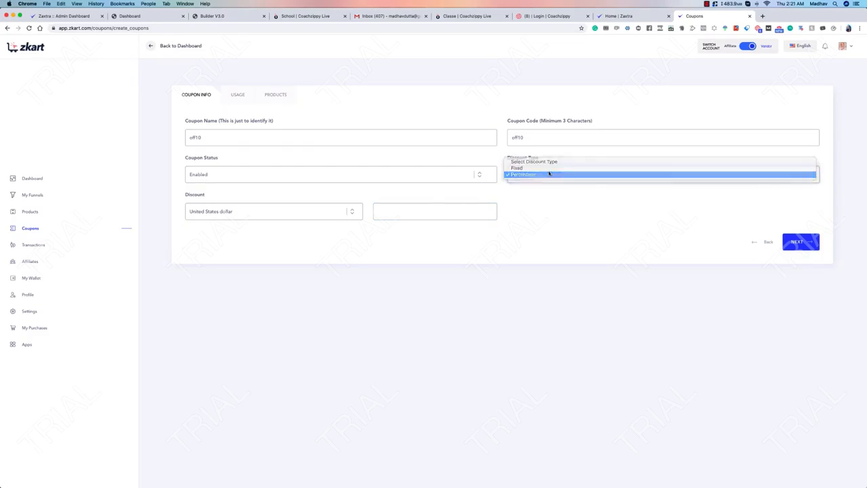
left_click(544, 168)
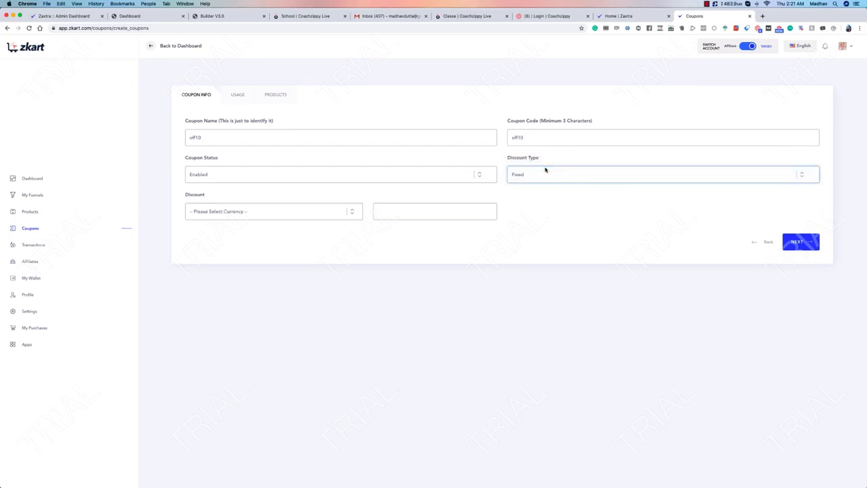
left_click(535, 174)
left_click(533, 181)
left_click(411, 211)
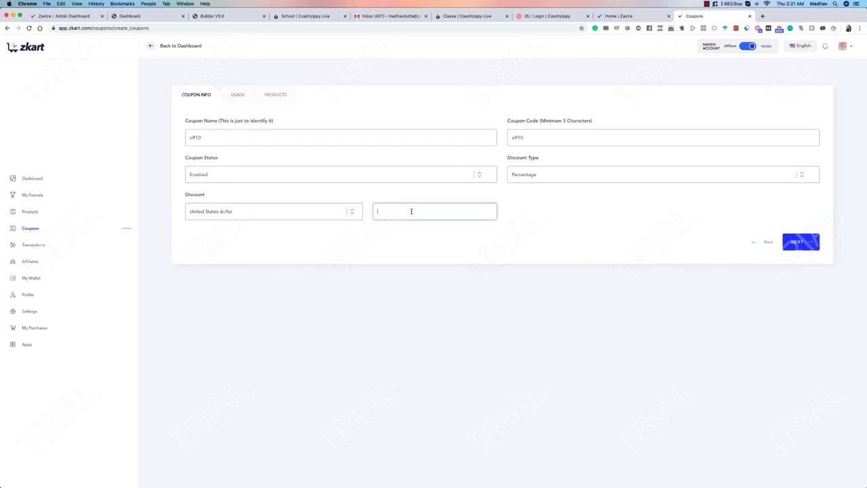
left_click(799, 242)
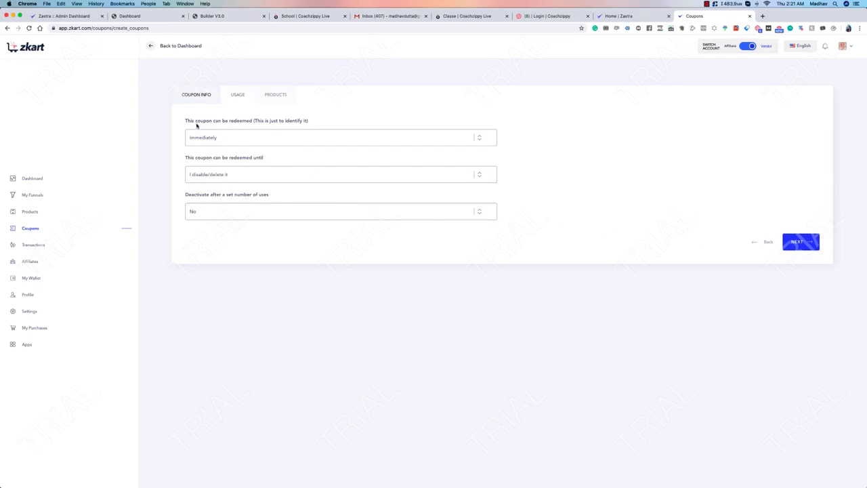
Step: Try making the coupon redeemable from 05/28/2020 and from 05/29/2020, and return the redemption start to Immediately
left_click(249, 139)
left_click(260, 137)
left_click(260, 137)
left_click(251, 145)
left_click(515, 138)
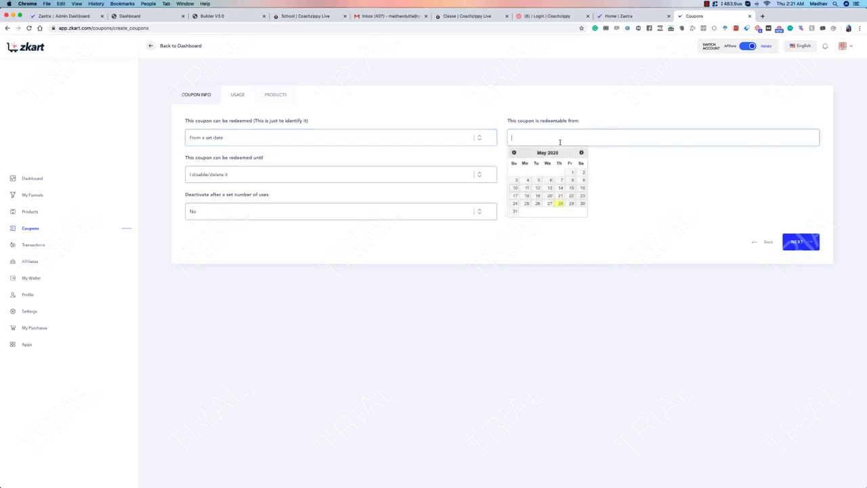
left_click(559, 204)
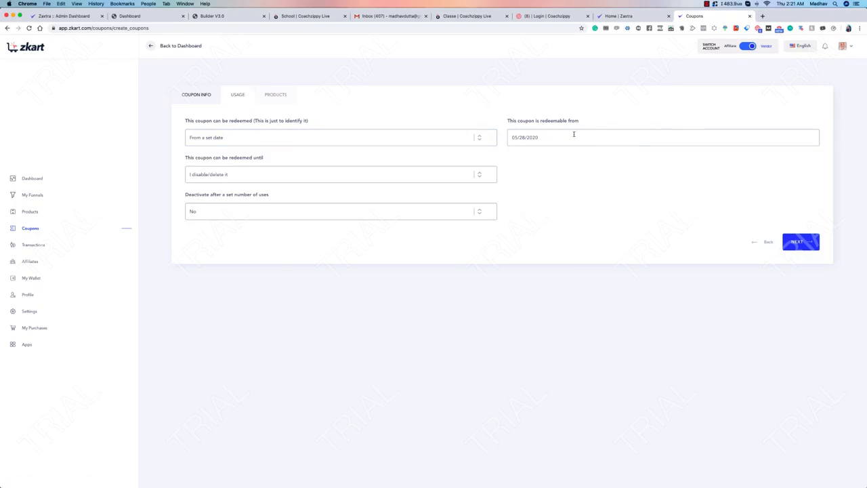
left_click(564, 138)
left_click(570, 204)
left_click(392, 134)
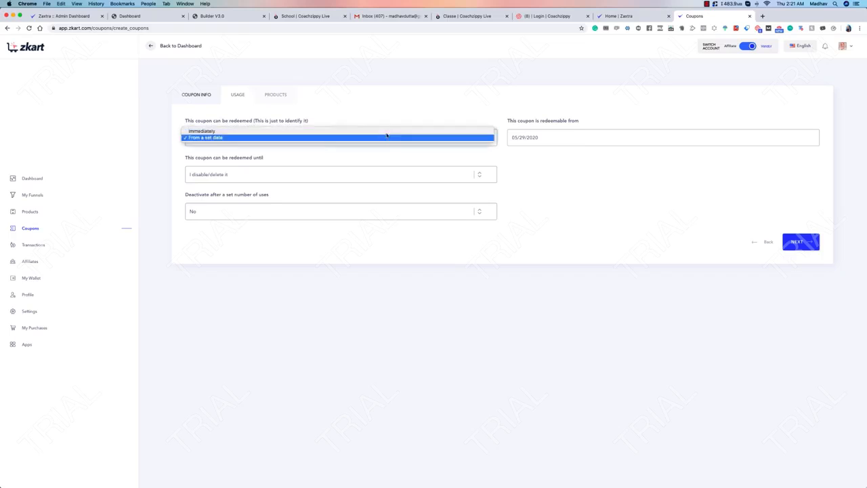
left_click(312, 130)
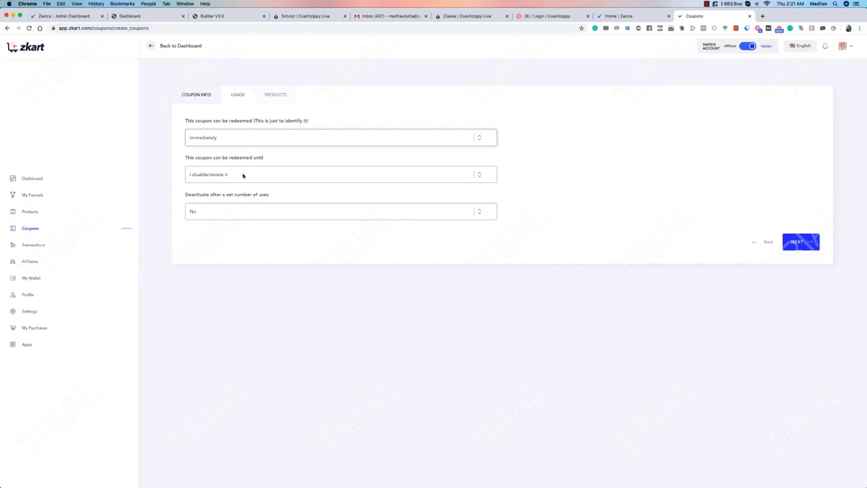
Step: Make the coupon redeemable until a set date of 05/30/2020
left_click(242, 175)
left_click(240, 183)
left_click(549, 177)
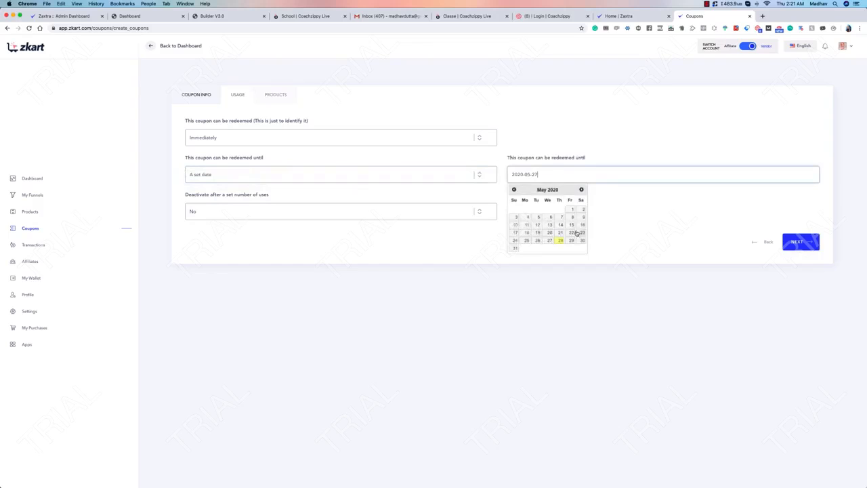
left_click(581, 241)
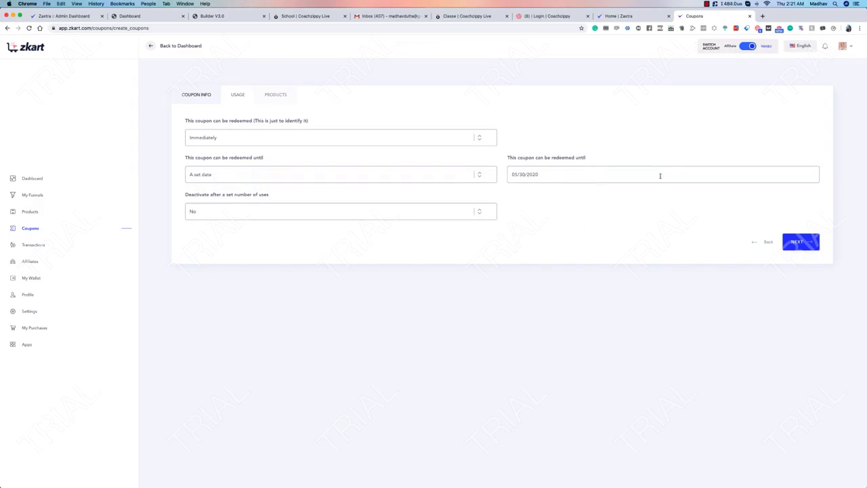
Step: Try a set redemption start date of 05/28/2020 alongside the end date, and revert the start to Immediately
left_click(439, 140)
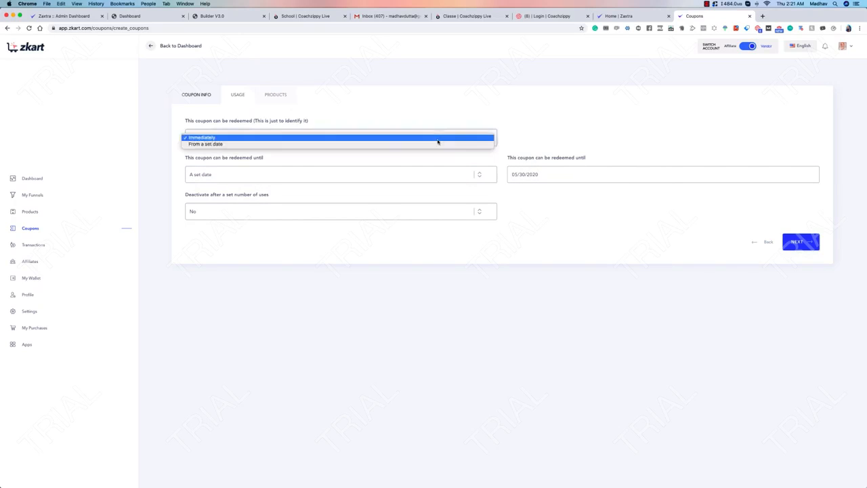
left_click(433, 145)
left_click(531, 144)
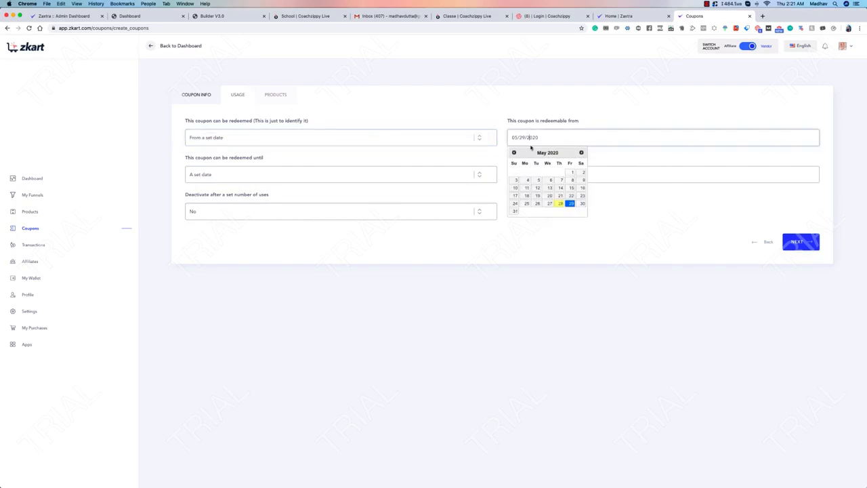
left_click(560, 203)
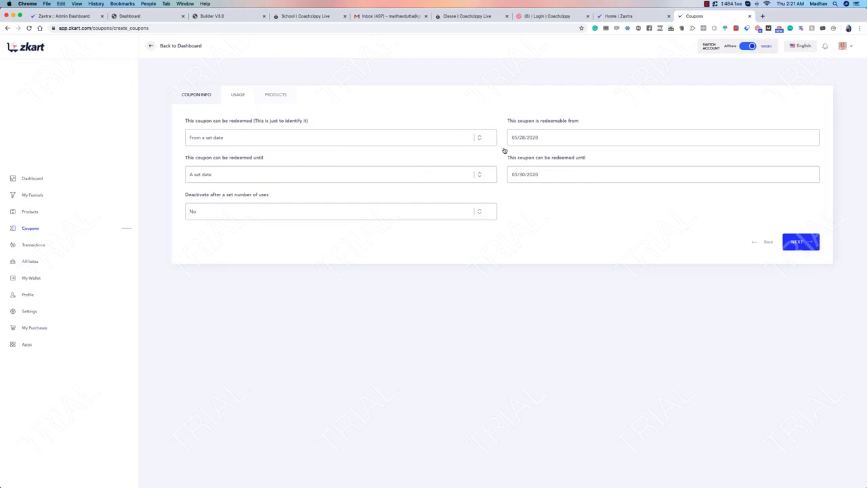
left_click(441, 136)
left_click(435, 133)
Step: Let the coupon be redeemed until it is disabled or deleted, set deactivation after 3 uses, and continue to the products settings
left_click(284, 175)
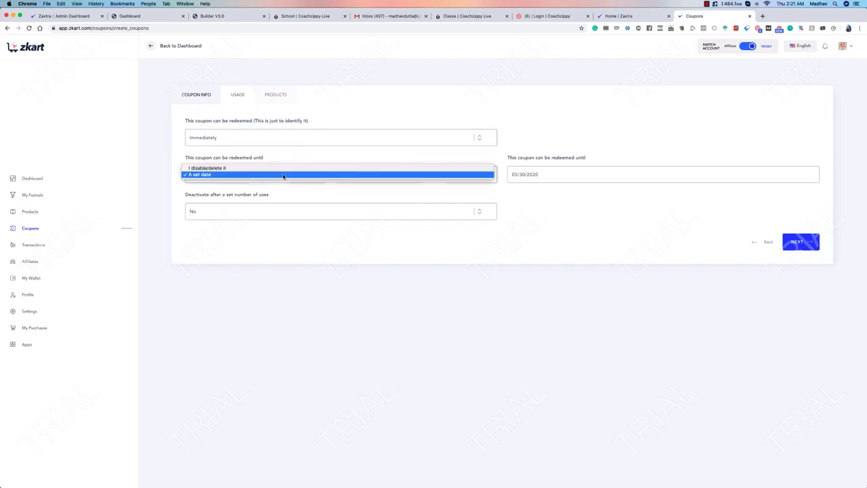
left_click(278, 168)
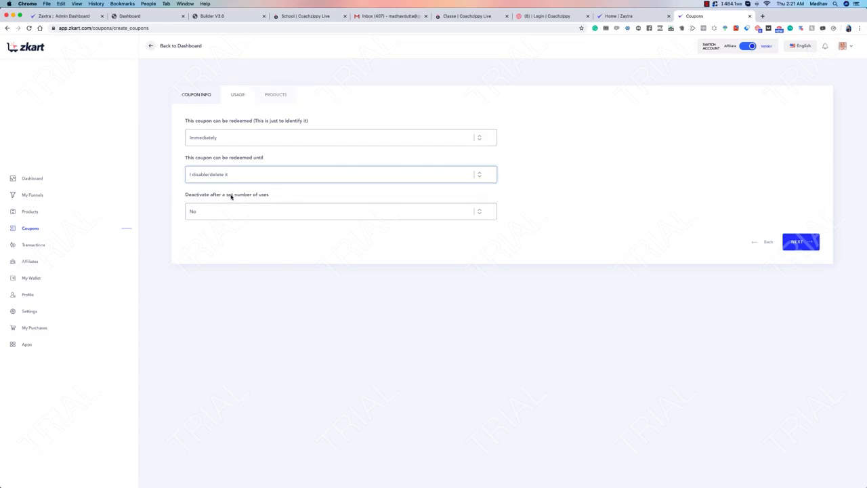
left_click(208, 211)
left_click(207, 216)
left_click(567, 210)
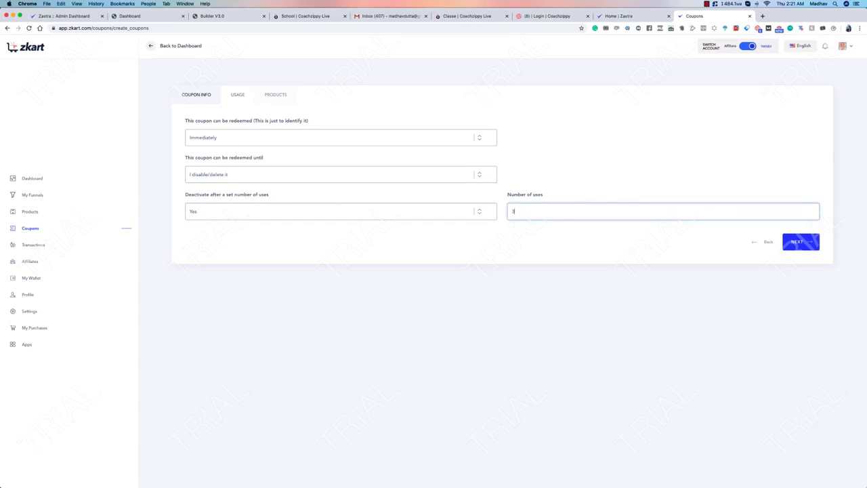
left_click(800, 241)
Step: Make the coupon applicable to specific products, select Lumen 201, and save the coupon
left_click(245, 138)
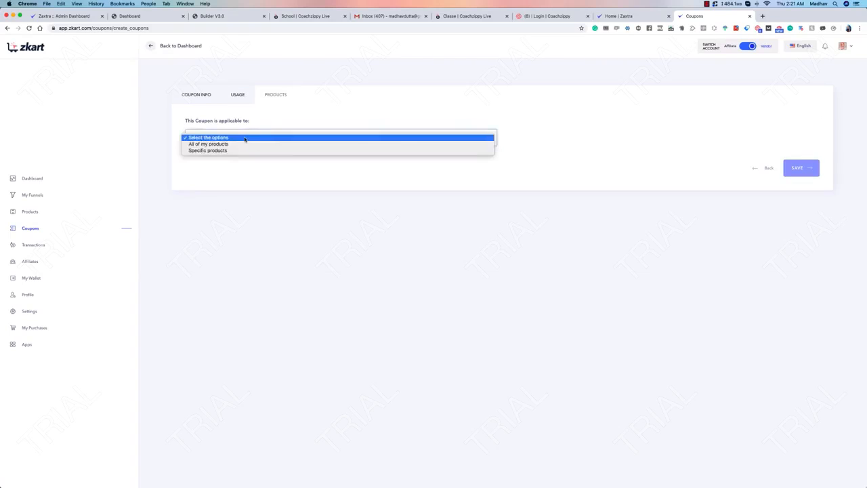
left_click(213, 145)
left_click(242, 142)
left_click(222, 145)
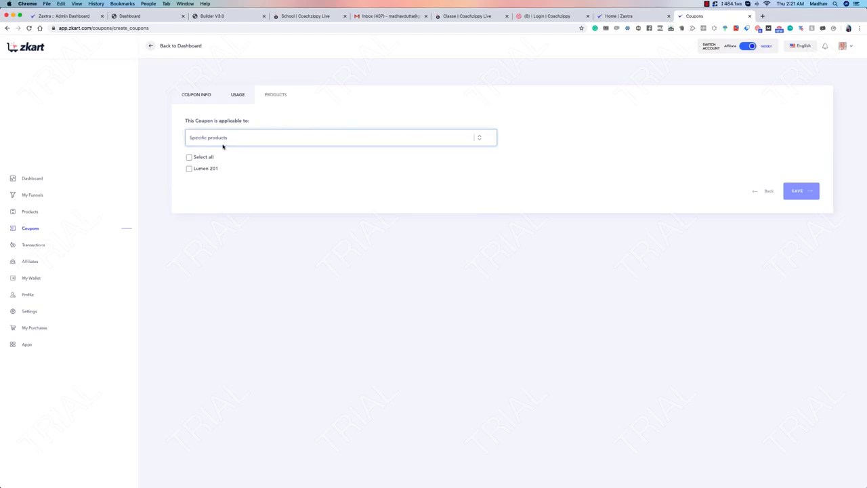
left_click(189, 169)
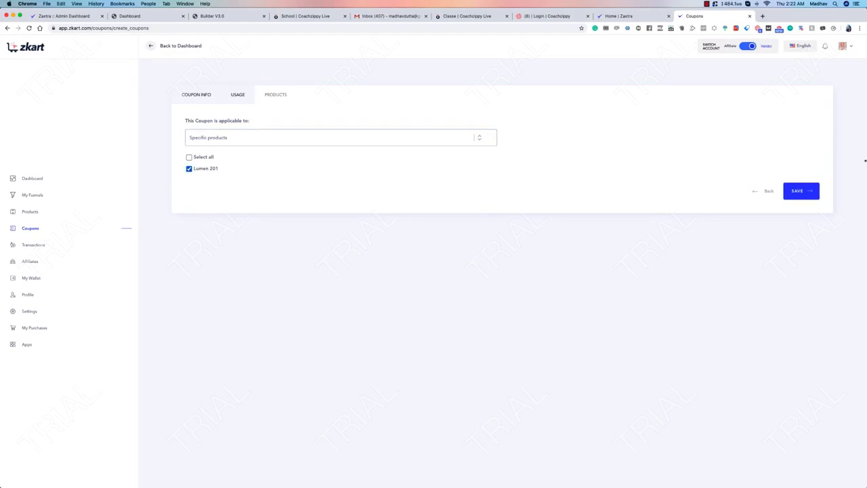
left_click(806, 193)
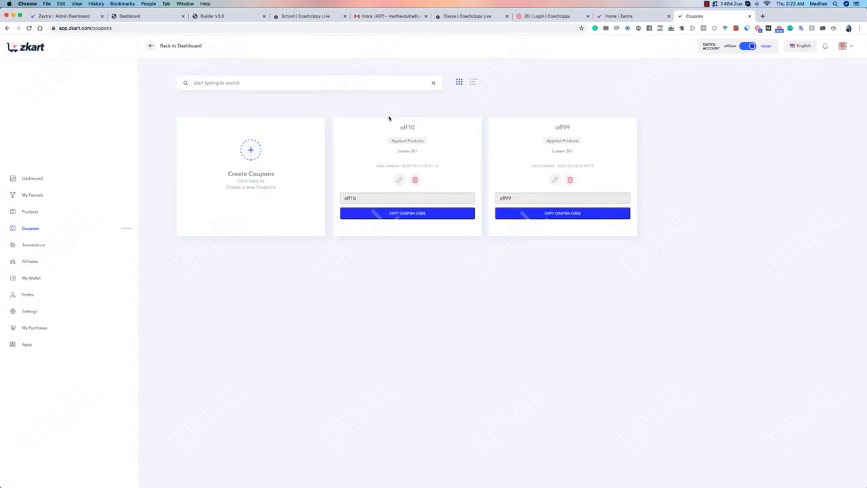
Step: Open lumen-201.zkart.com in a new browser tab and try the coupon code 10off on the checkout
left_click(761, 16)
type("lumen-201.zkart.com")
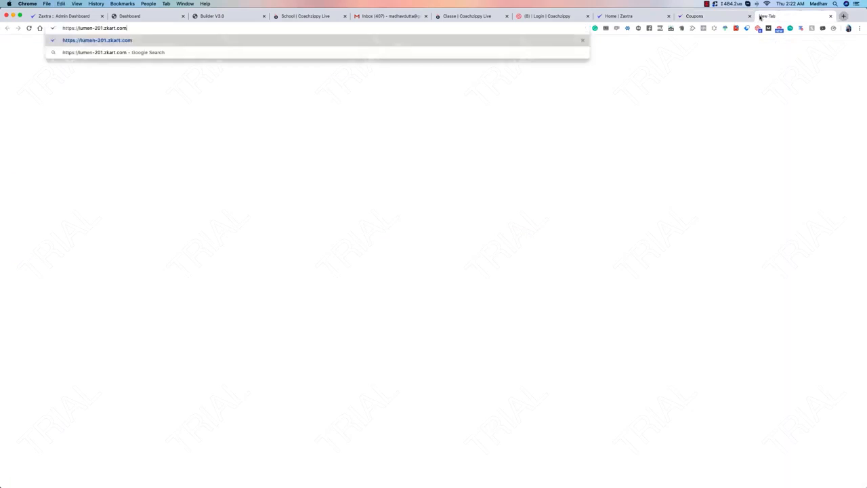
key("Return")
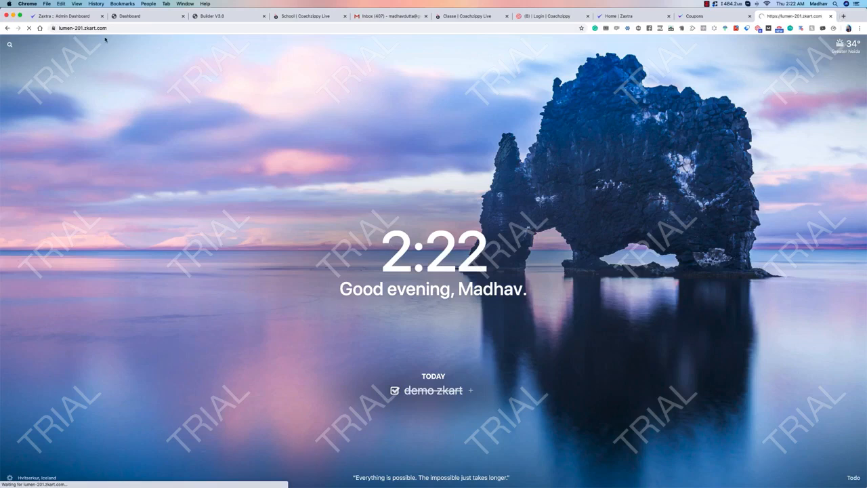
scroll(373, 154, "down", 5)
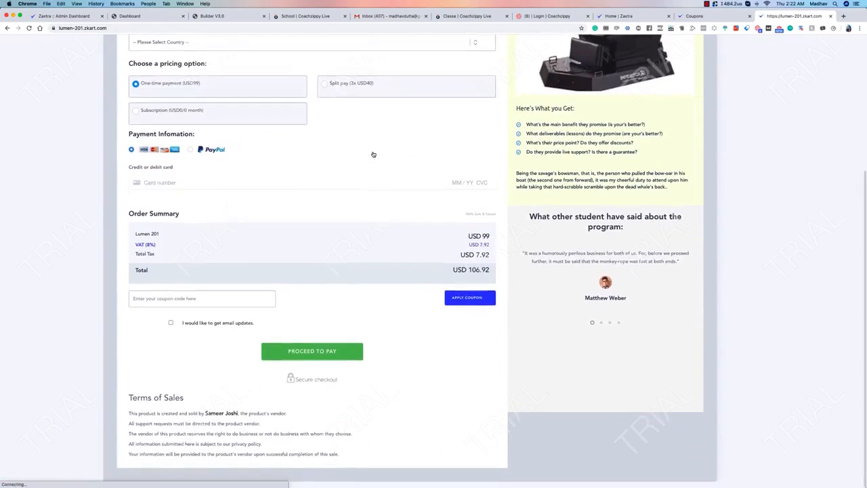
left_click(189, 305)
type("10off")
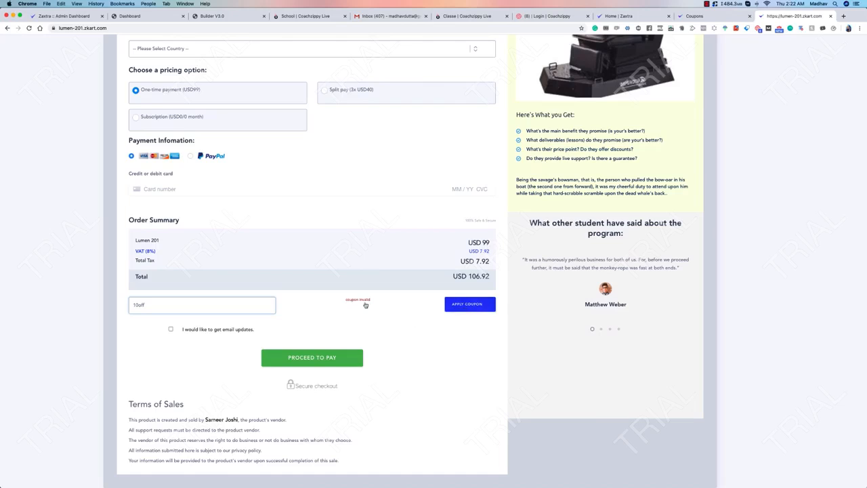
Step: Look up the saved coupon codes, and apply off99 to the Split pay option on the checkout
double_click(192, 308)
left_click(725, 15)
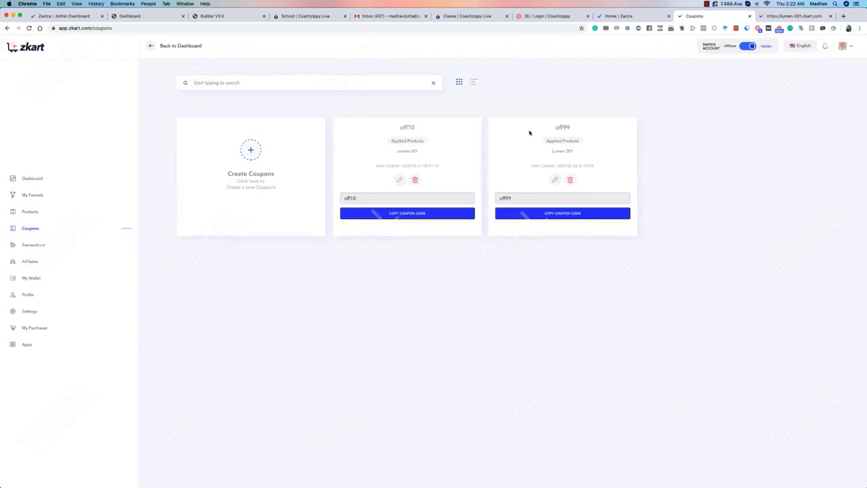
left_click(798, 20)
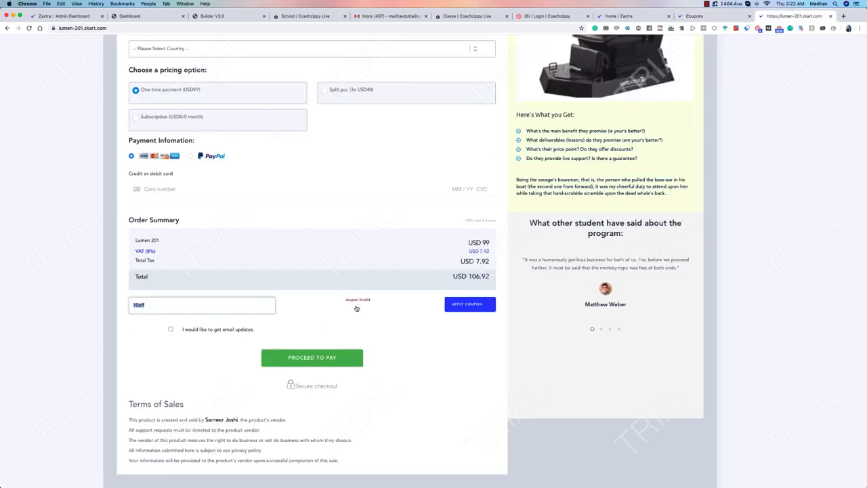
type("o")
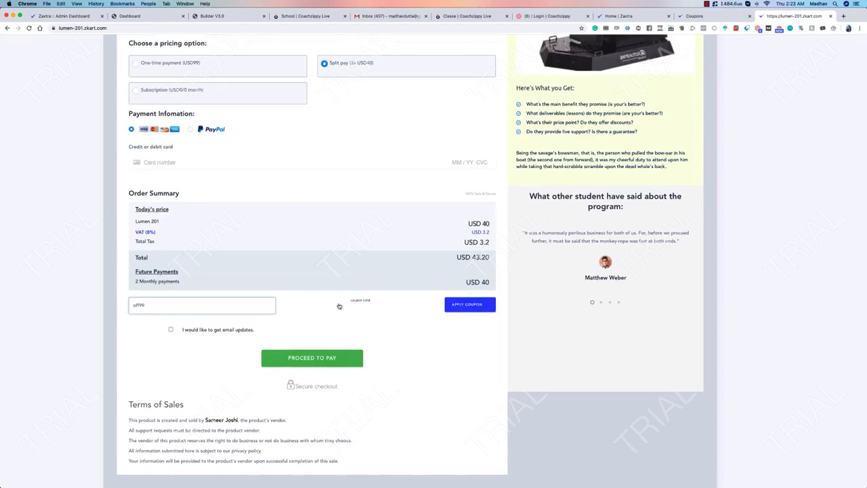
left_click(470, 309)
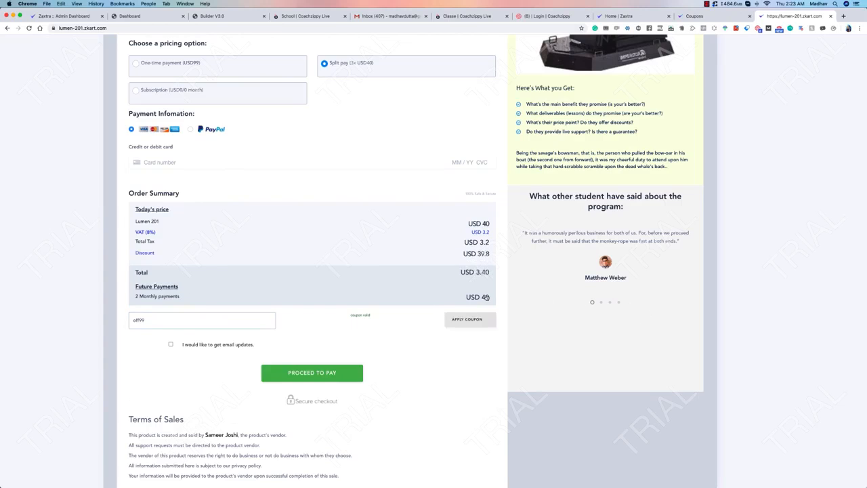
left_click(711, 15)
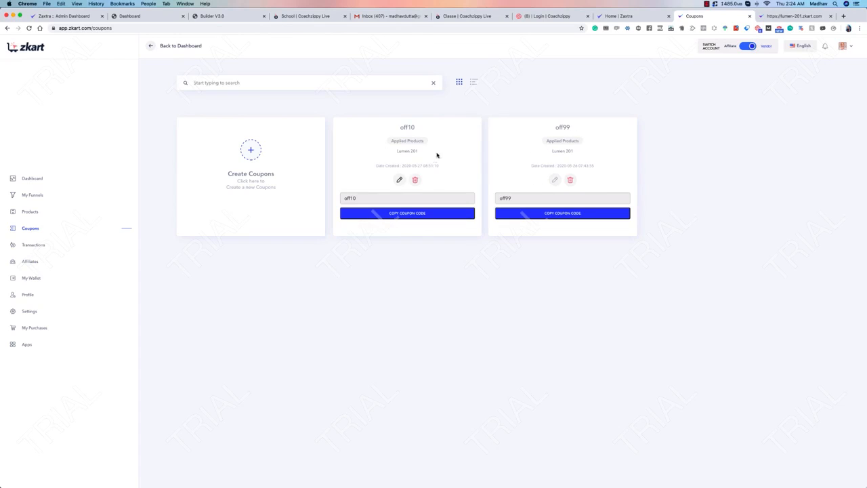
left_click(809, 15)
scroll(203, 237, "up", 5)
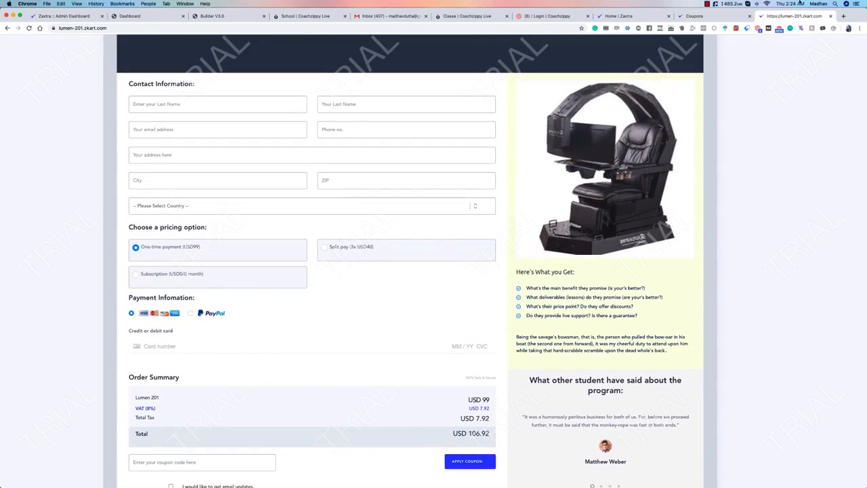
Step: Open the transactions report, check its currency options, and view the revenue chart for All Time
left_click(732, 19)
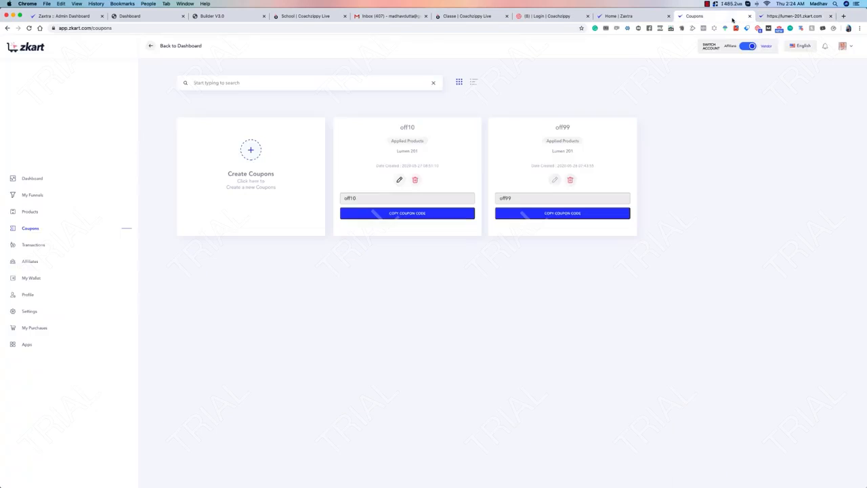
left_click(26, 245)
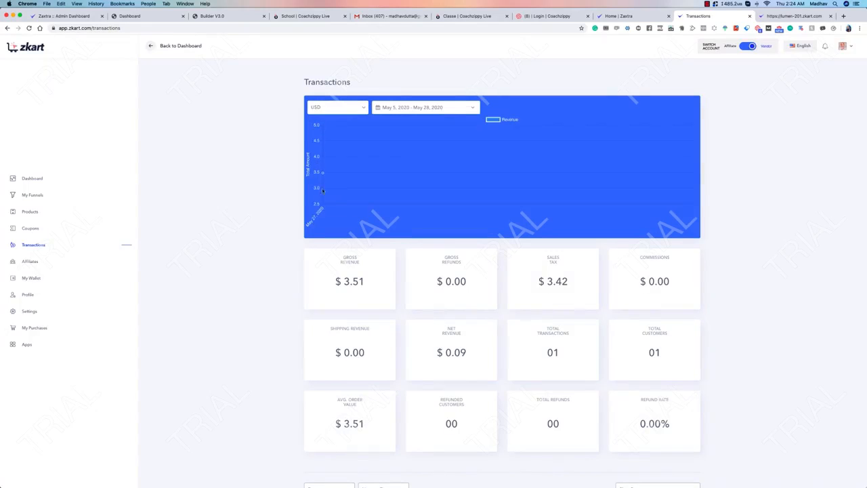
left_click(318, 108)
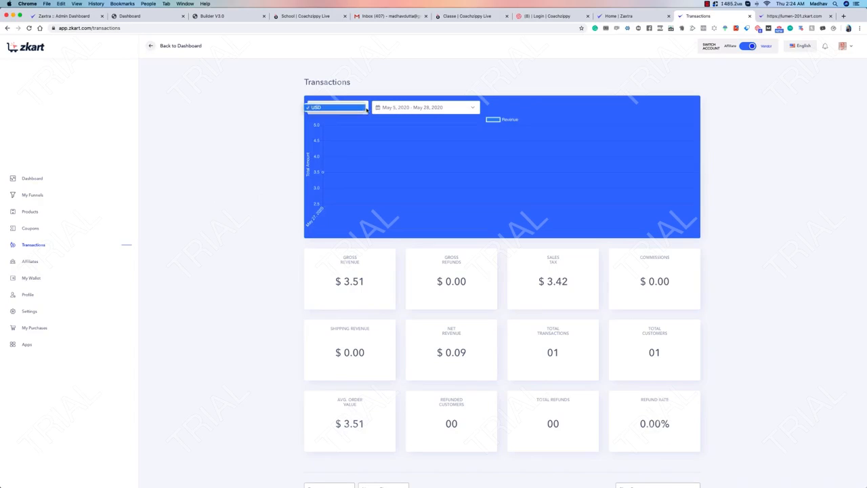
left_click(414, 111)
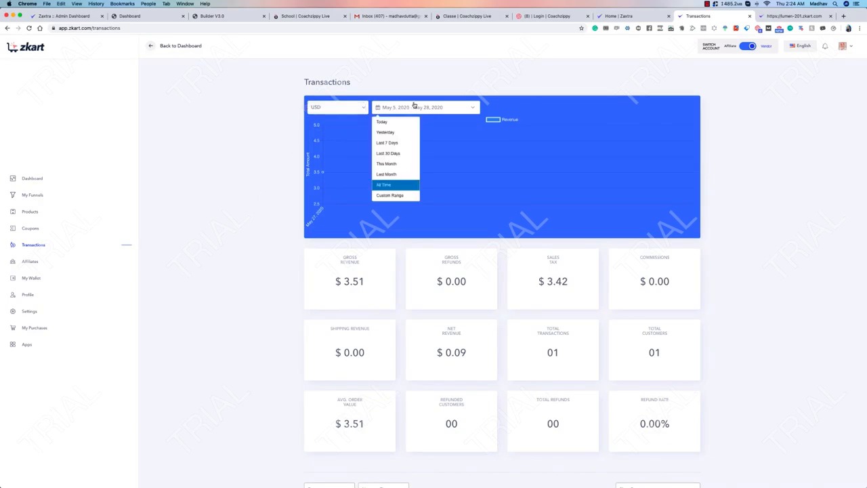
left_click(393, 184)
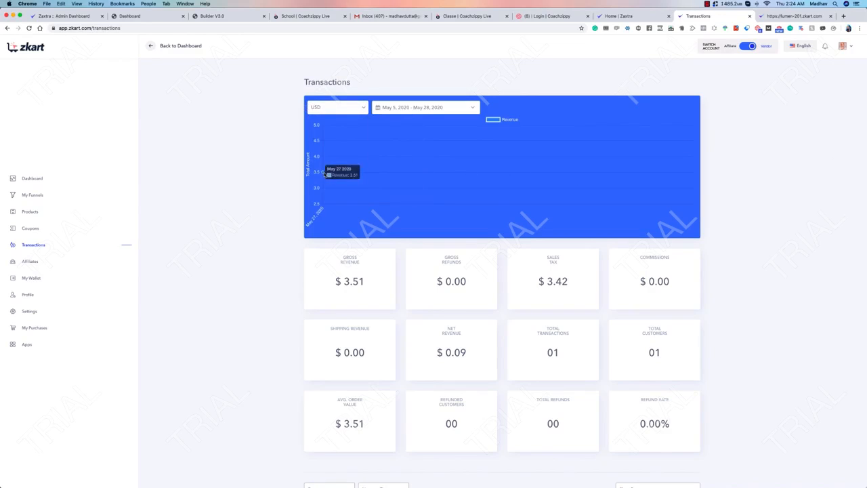
mouse_move(325, 174)
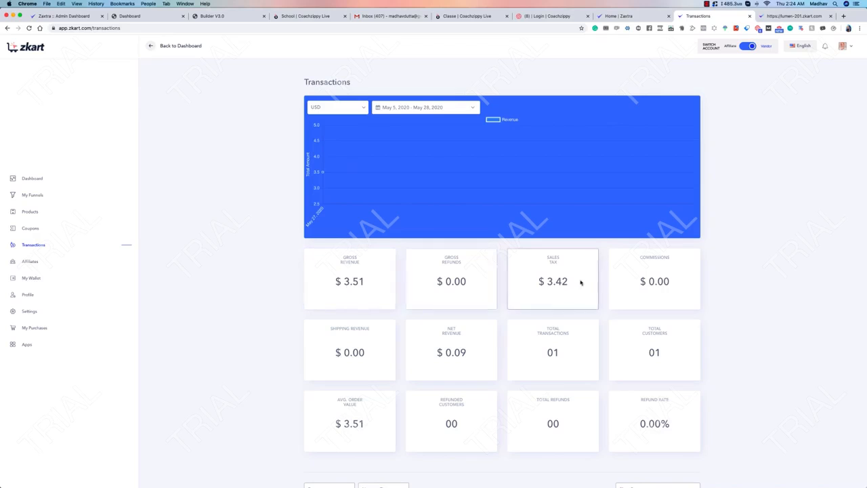
Step: Open the invoice of the Lumen 201 transaction, and return to the transactions report
scroll(353, 298, "down", 4)
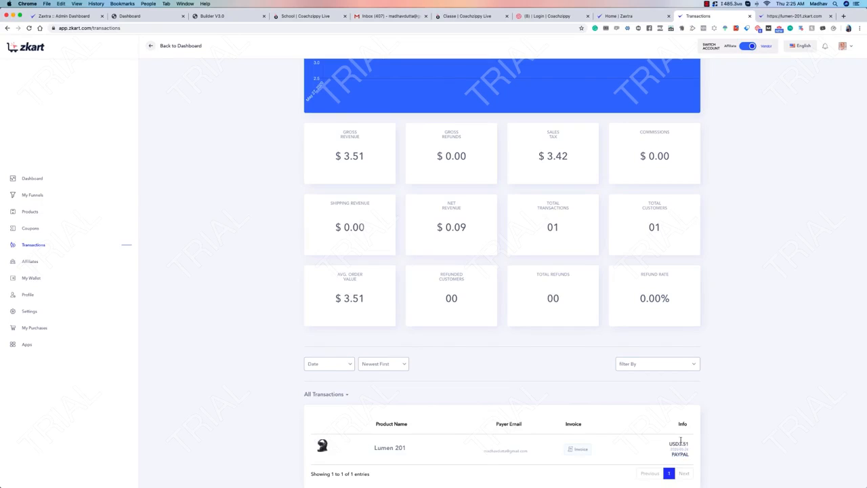
left_click(579, 449)
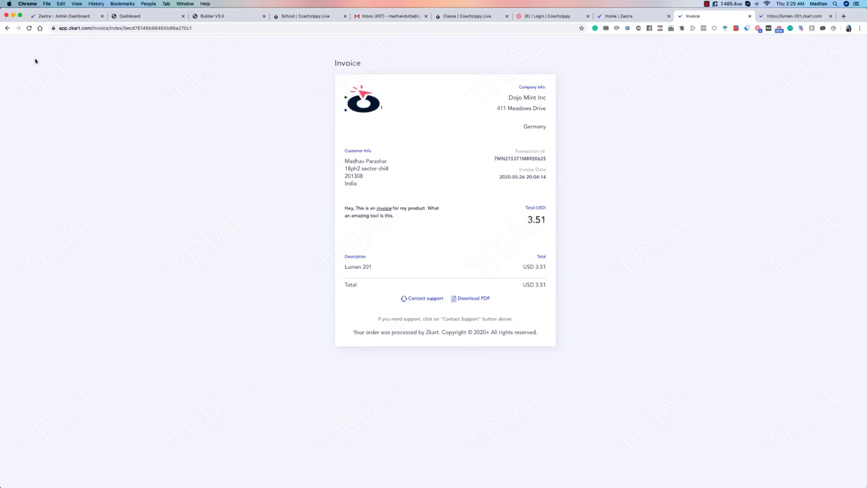
left_click(9, 29)
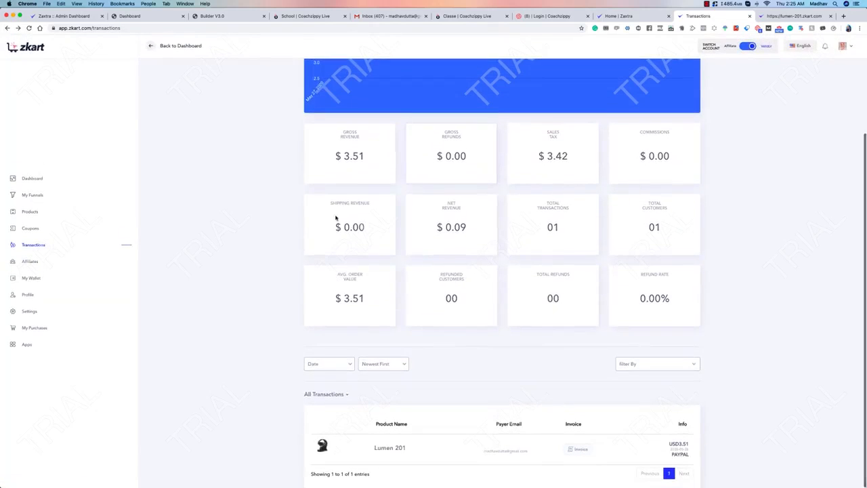
Step: Review the affiliates overview and the list of the store's own affiliates
left_click(31, 266)
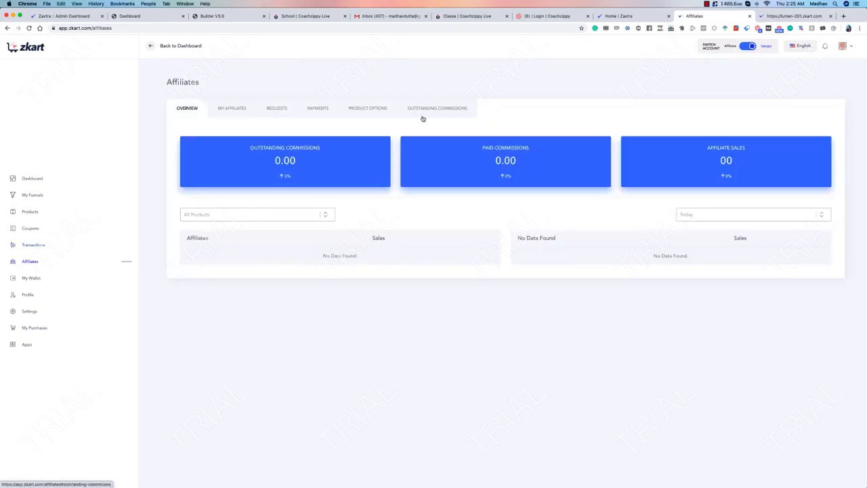
left_click(232, 107)
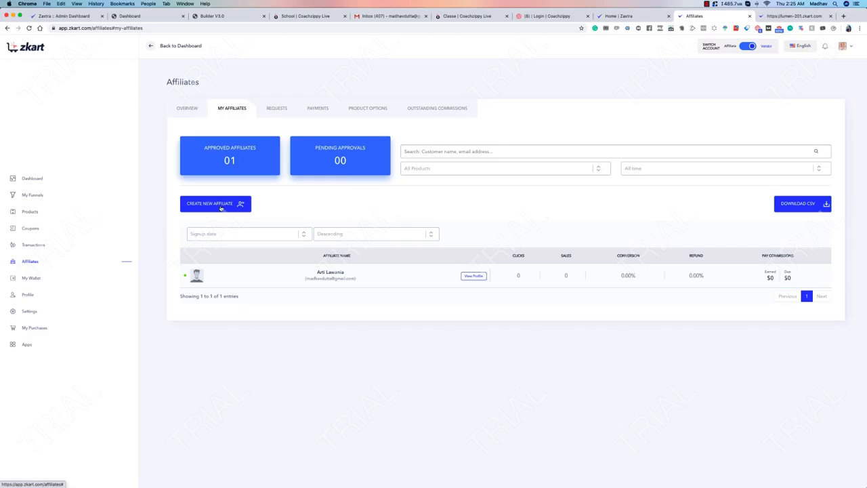
Step: Review the wallet, store profile and purchases pages, and return to the dashboard
left_click(31, 279)
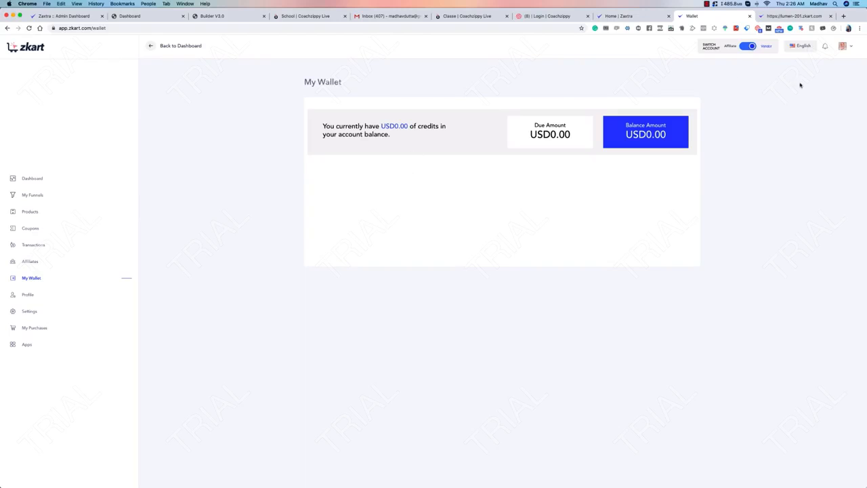
left_click(29, 296)
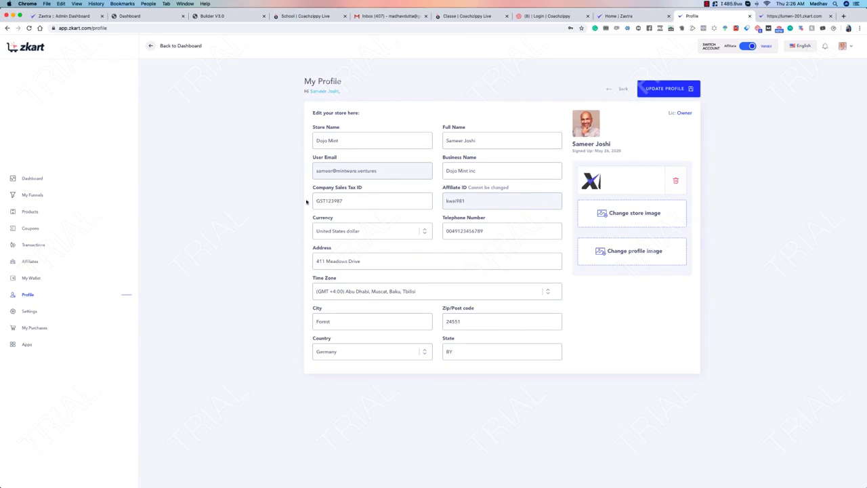
left_click(42, 328)
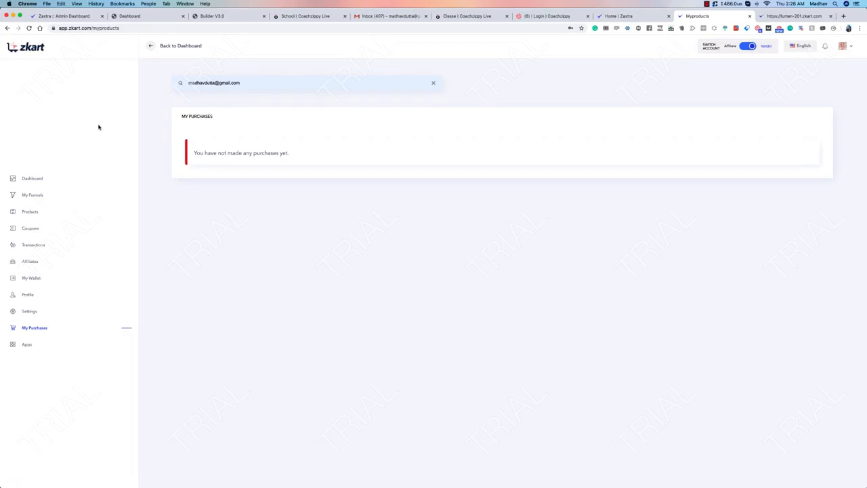
left_click(42, 178)
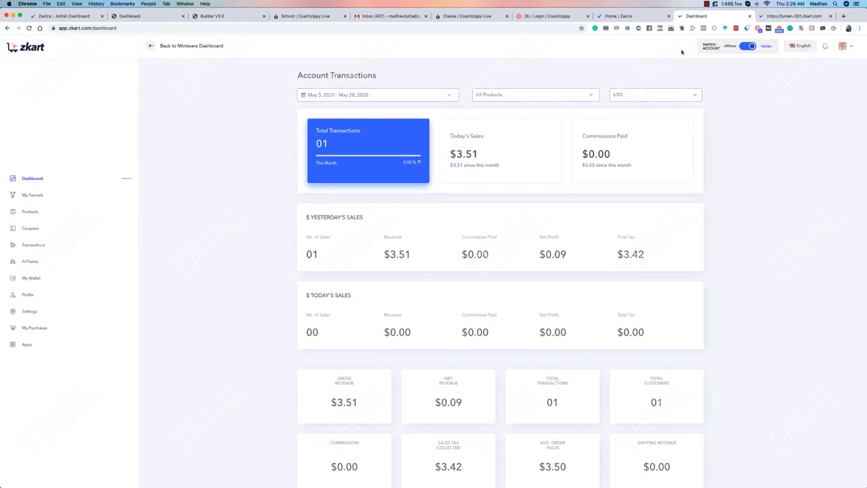
Step: Look over the Lumen 201 checkout page from contact fields to coupon entry, and close its browser tab
left_click(798, 16)
scroll(381, 247, "up", 1)
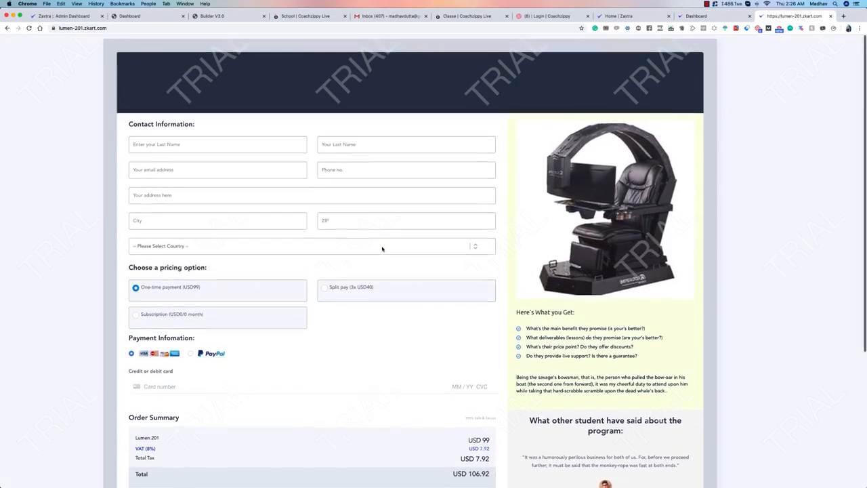
scroll(381, 247, "down", 5)
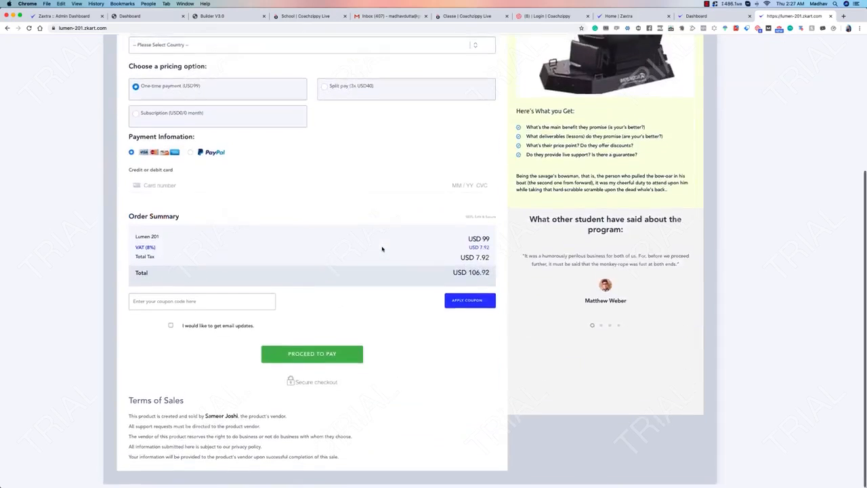
scroll(381, 248, "up", 5)
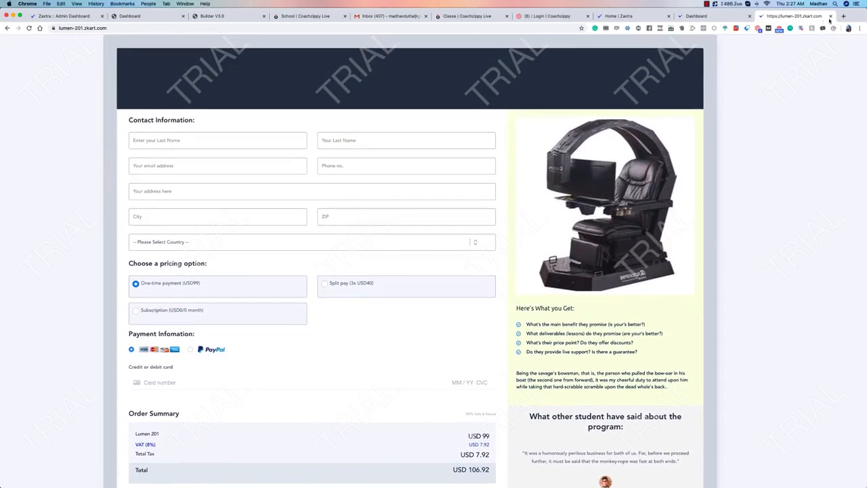
left_click(830, 16)
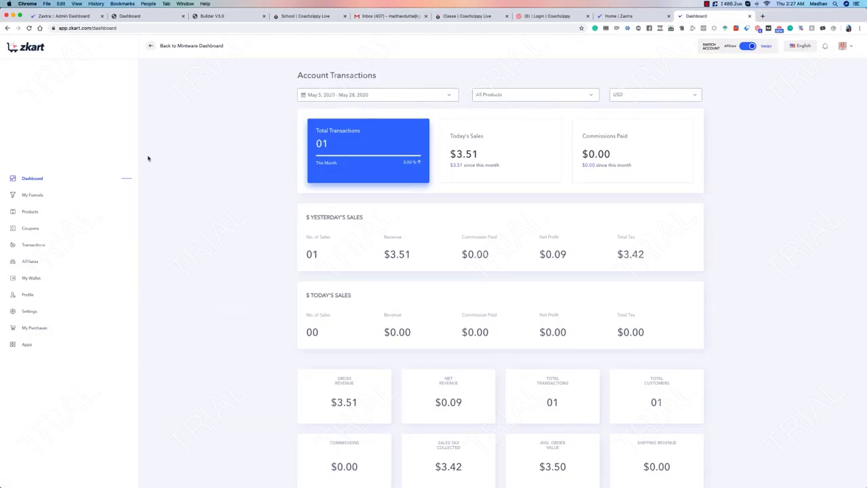